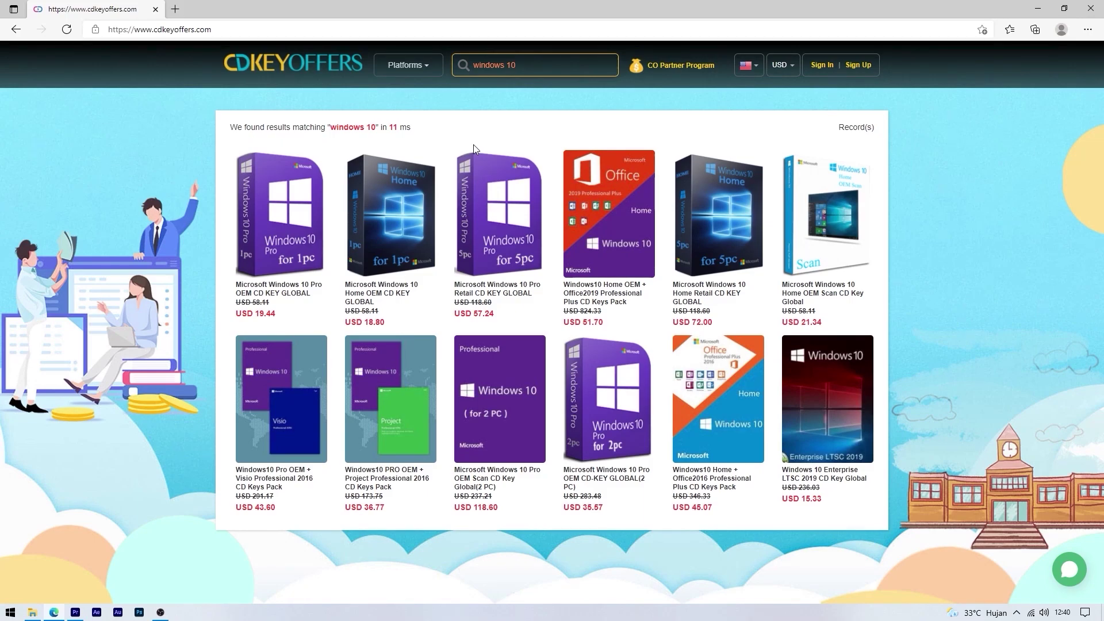
Step: Buy the Microsoft Windows 10 Pro OEM CD KEY GLOBAL for 1 PC, signing in with a Google account to reach checkout
click(275, 209)
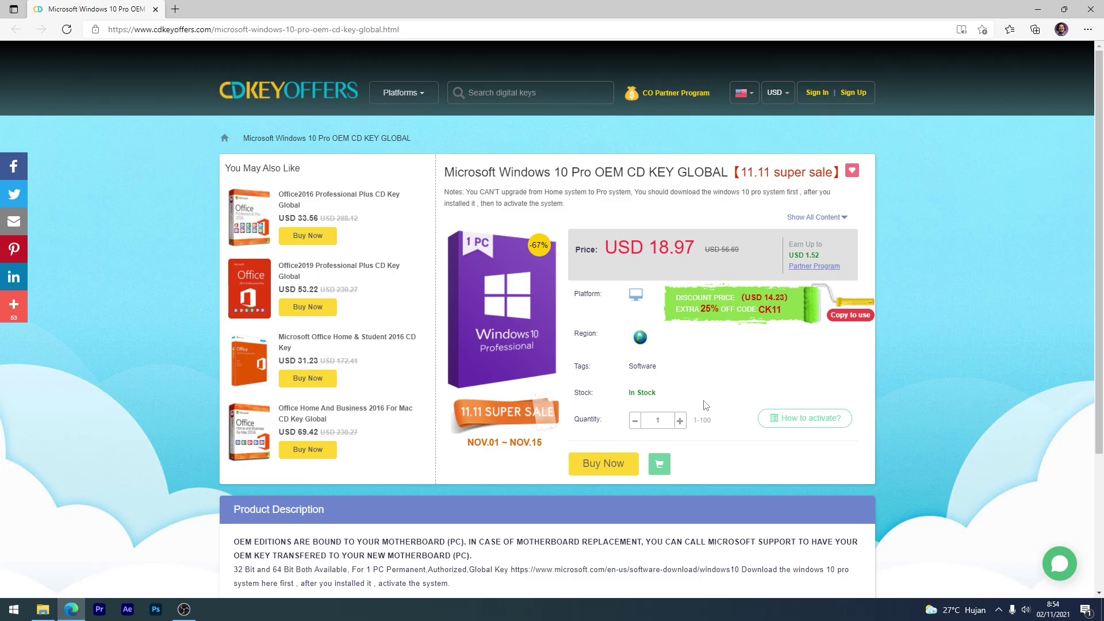
click(614, 465)
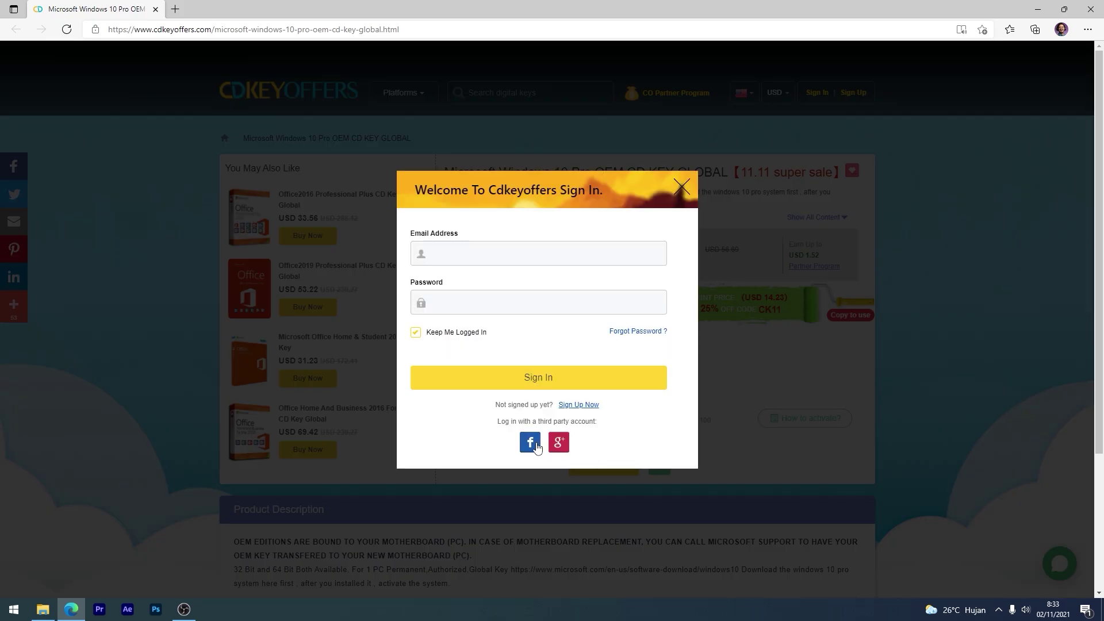
click(560, 444)
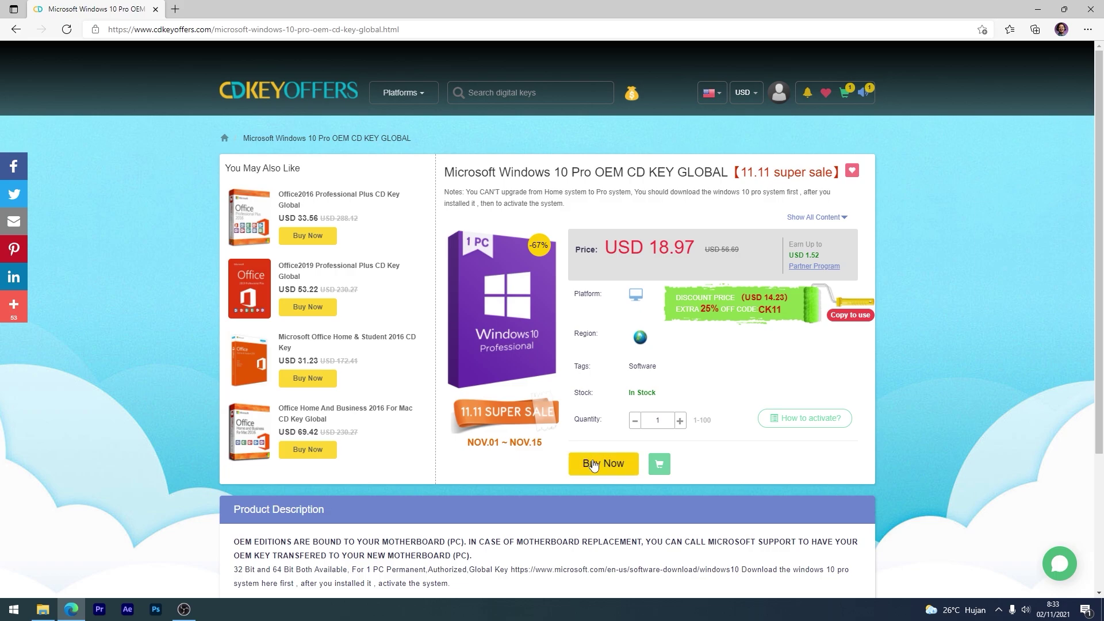
click(595, 468)
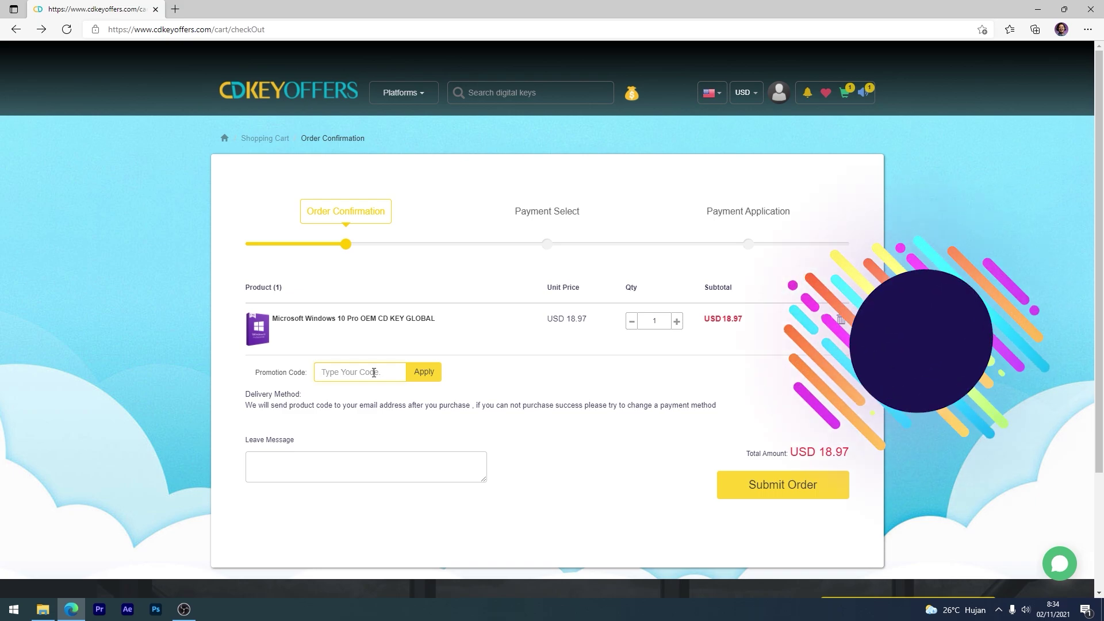
Step: Apply the 25% promotion code to the order, submit it and review the payment methods
text(UP20)
click(423, 373)
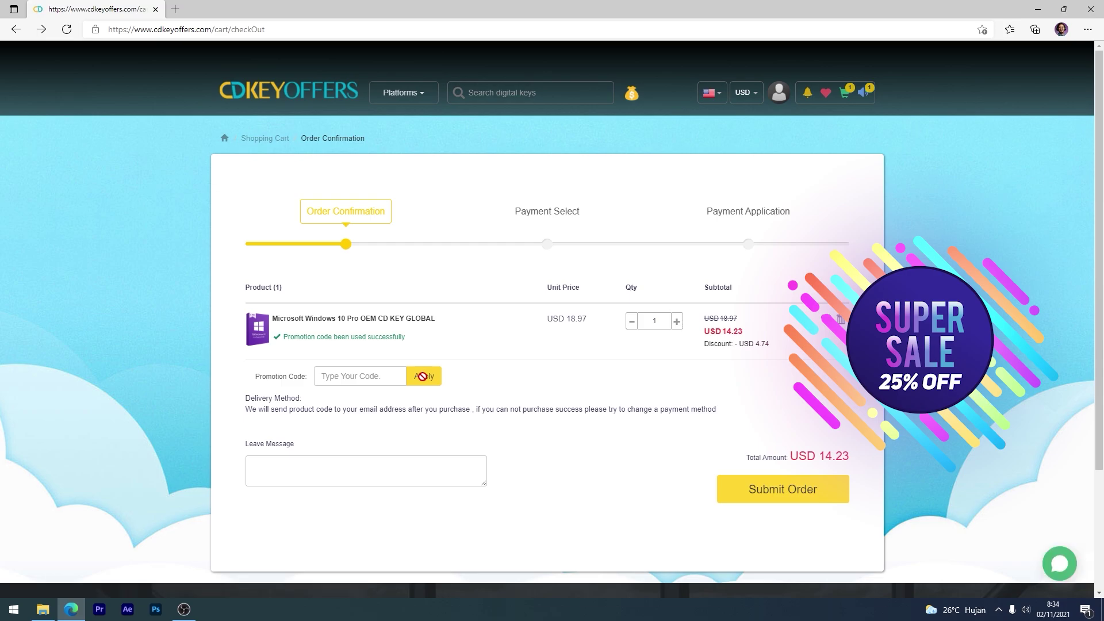
click(748, 488)
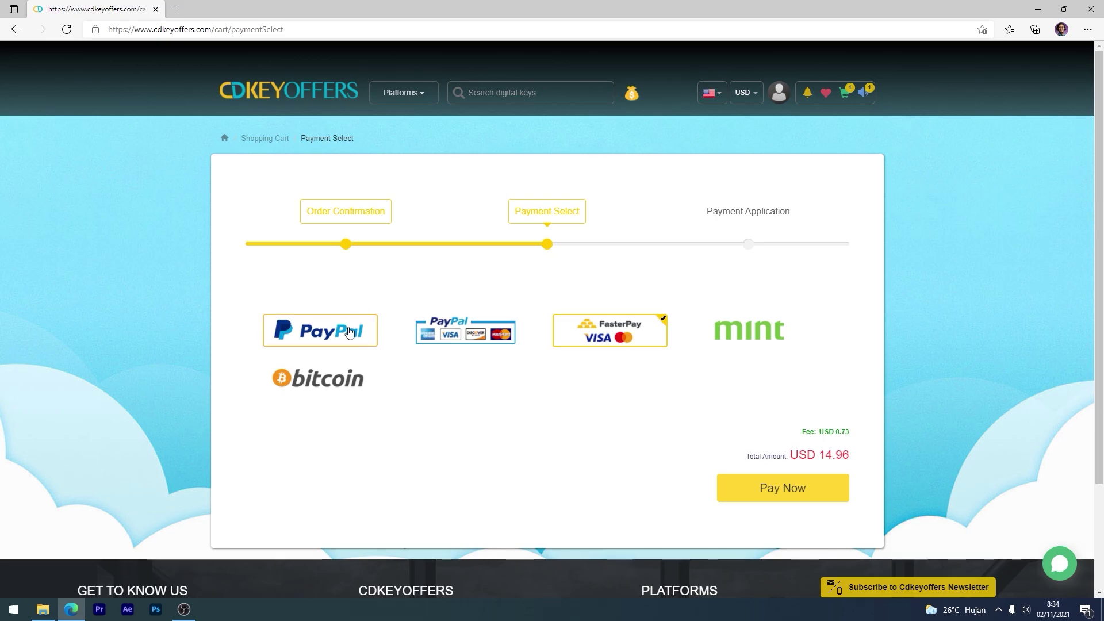
mouse_move(627, 337)
mouse_move(352, 390)
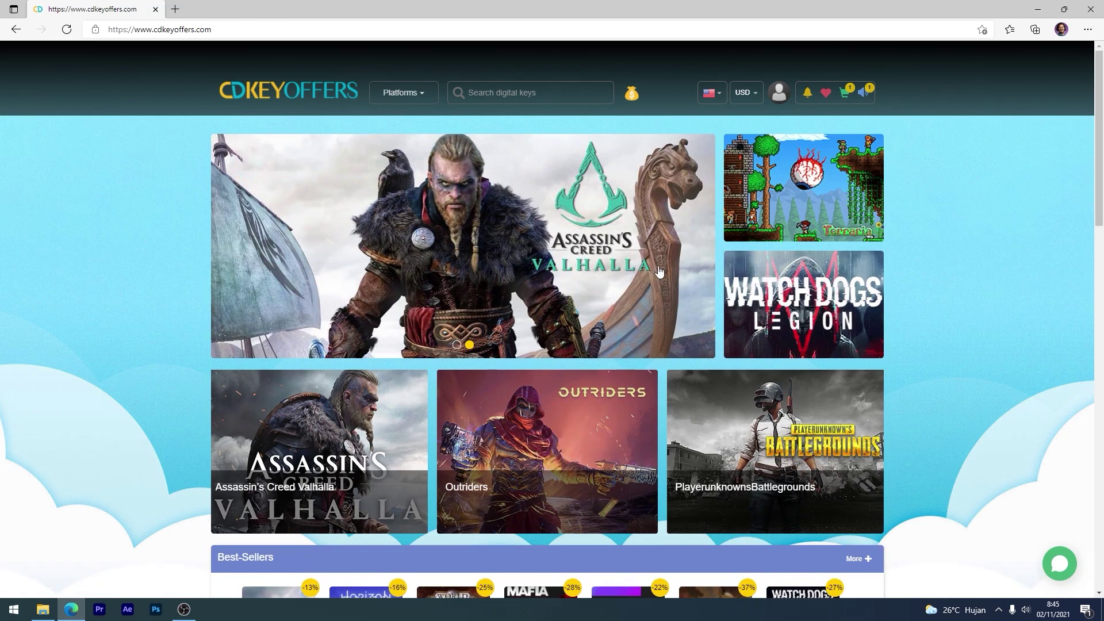
Step: View the purchased key of the completed Windows 10 Pro order in the account's order history
click(779, 93)
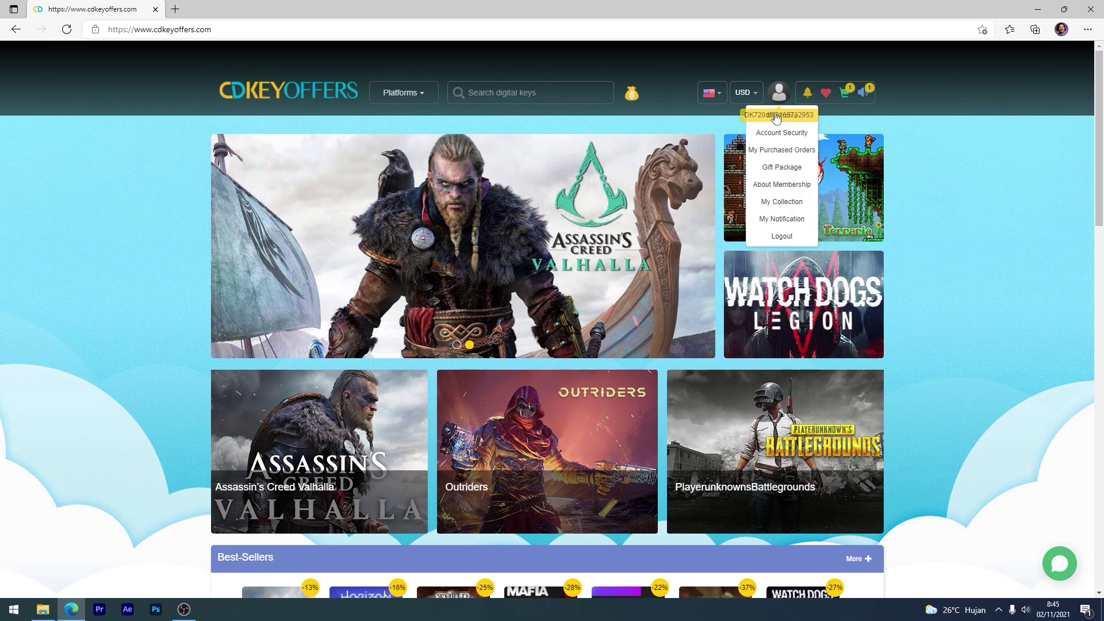
click(762, 153)
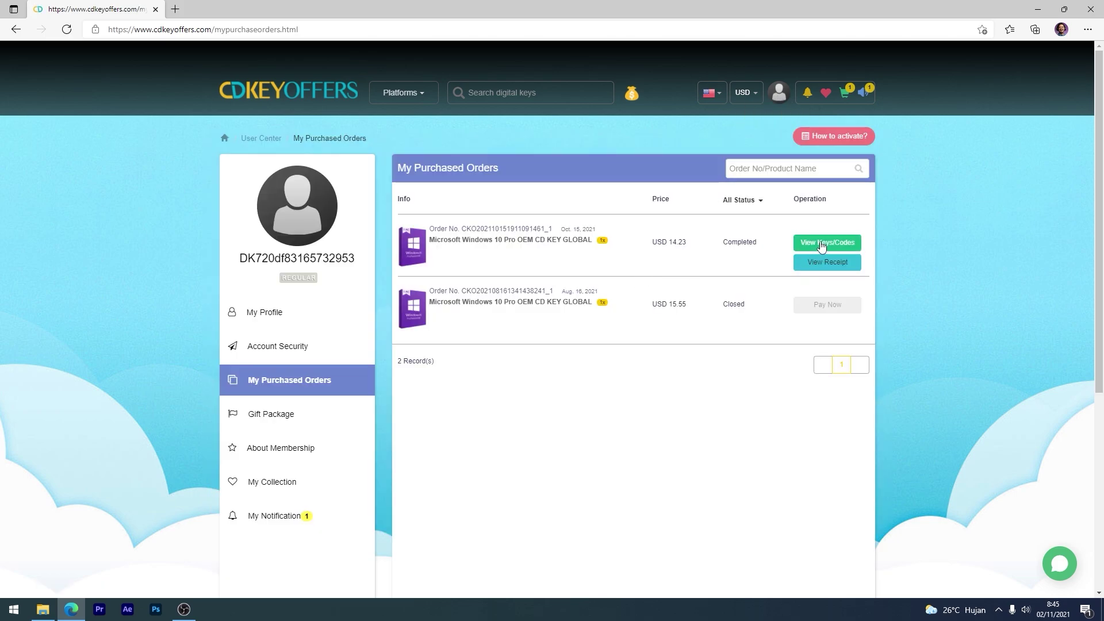
click(821, 243)
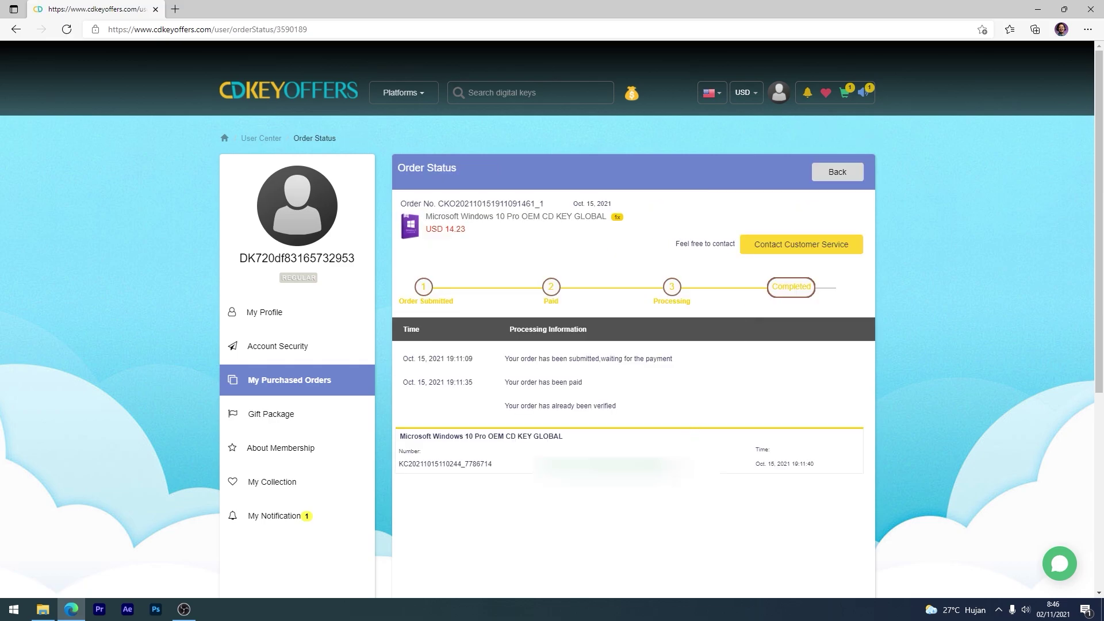
drag(670, 463, 539, 463)
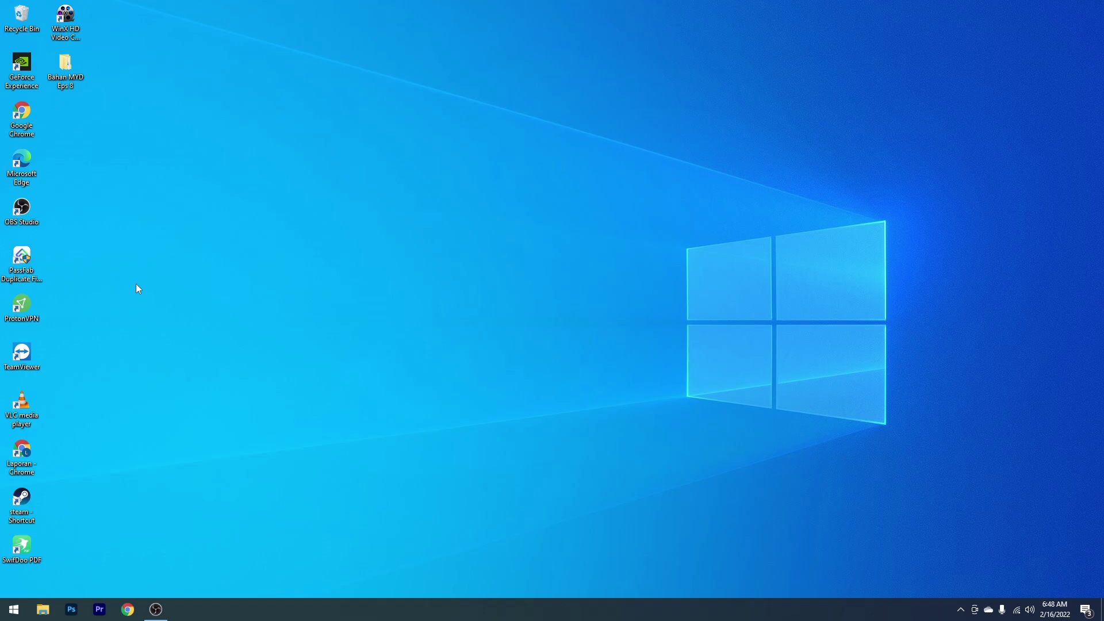
Step: Configure System Protection for Local Disk (C:) with a maximum disk usage of 7%
click(13, 611)
text(restore)
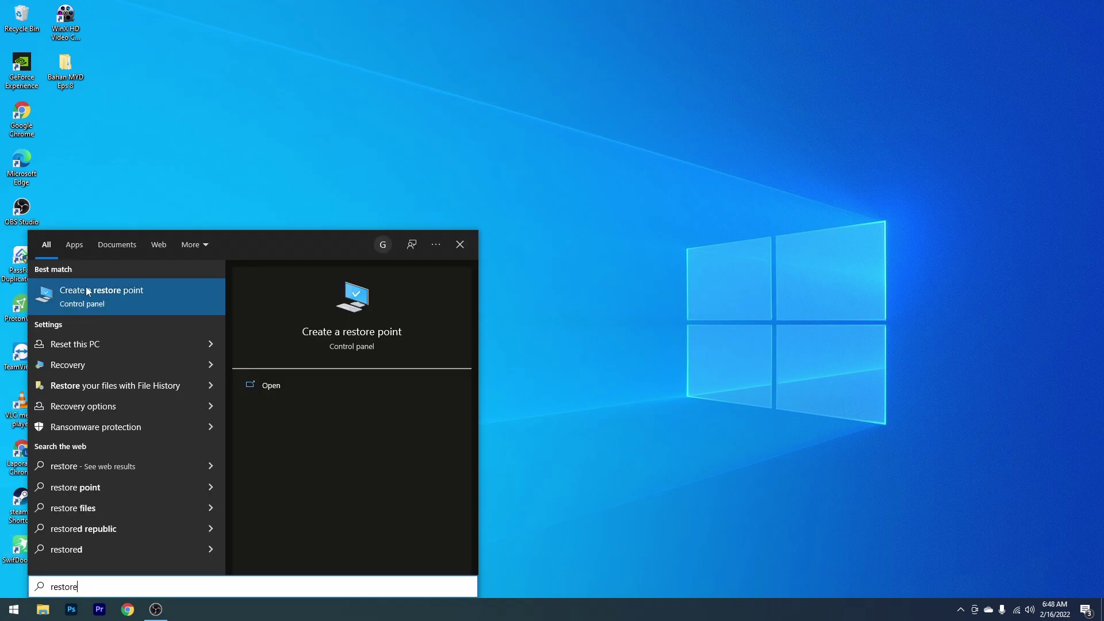
click(109, 289)
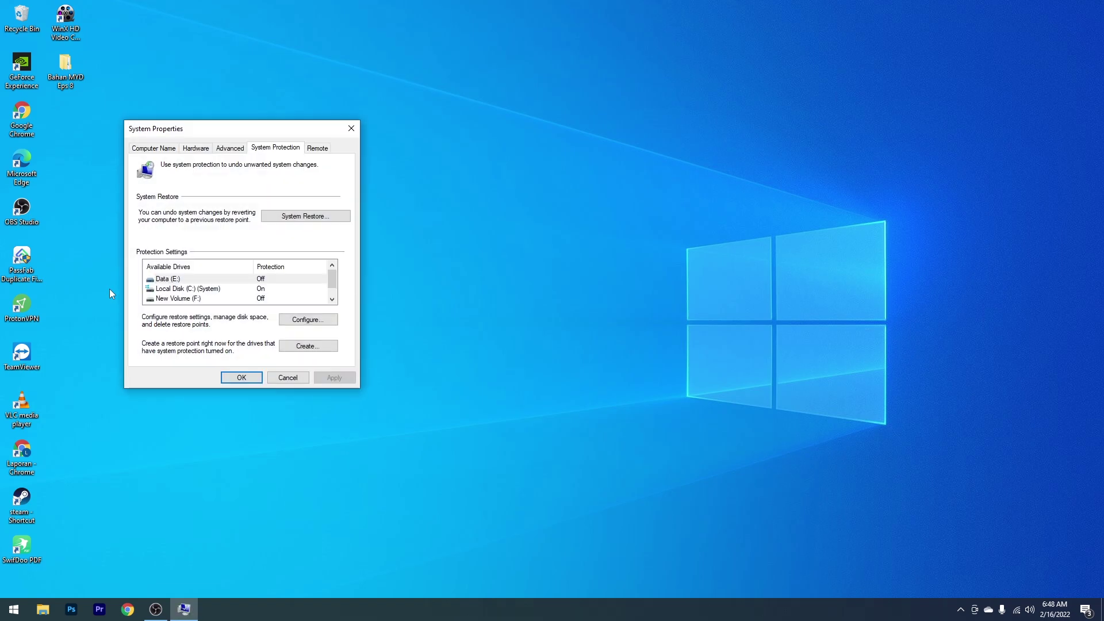
click(184, 289)
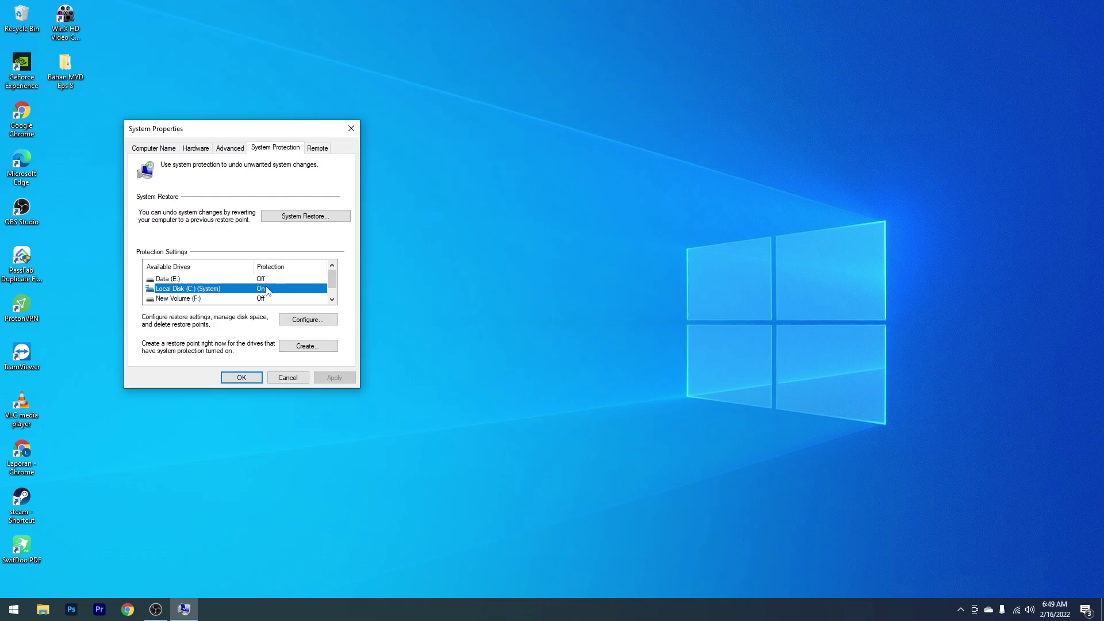
click(291, 320)
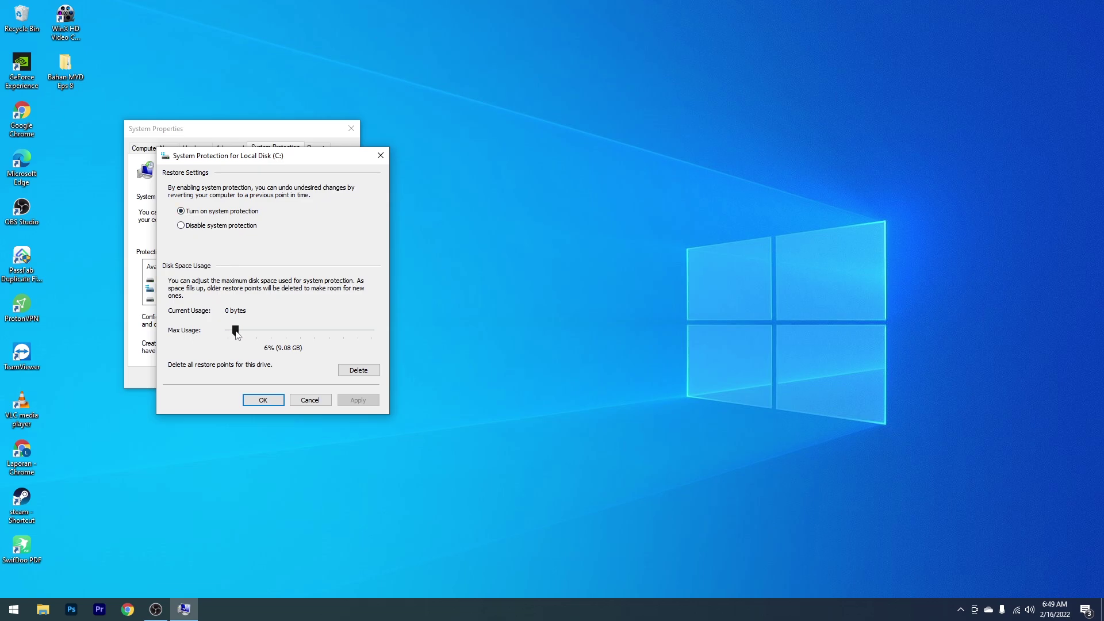
drag(236, 332, 237, 332)
click(355, 401)
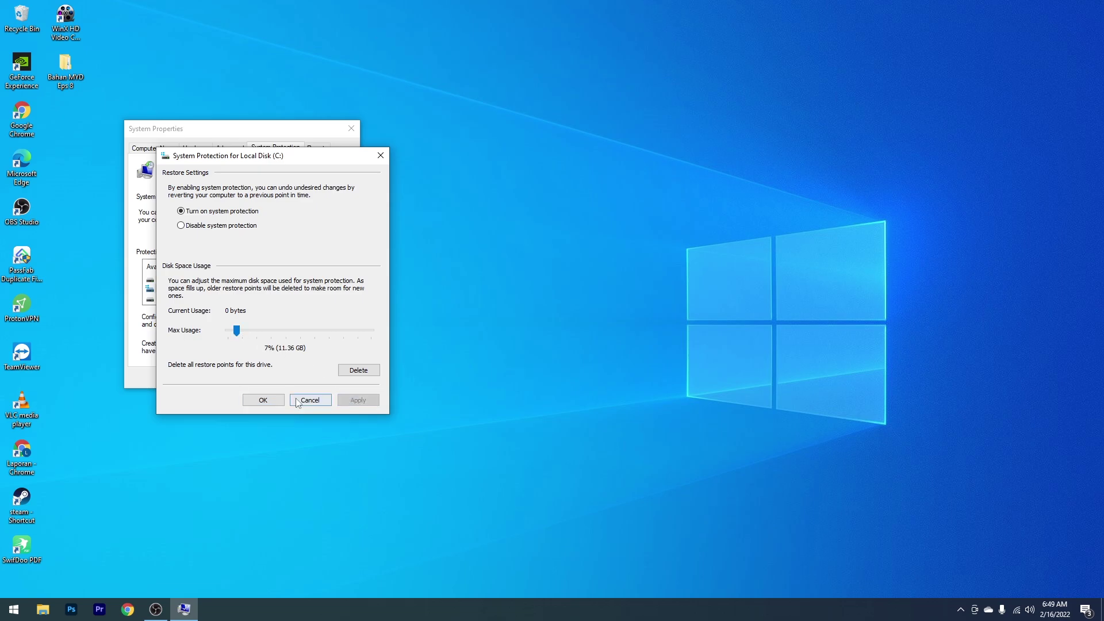
click(262, 400)
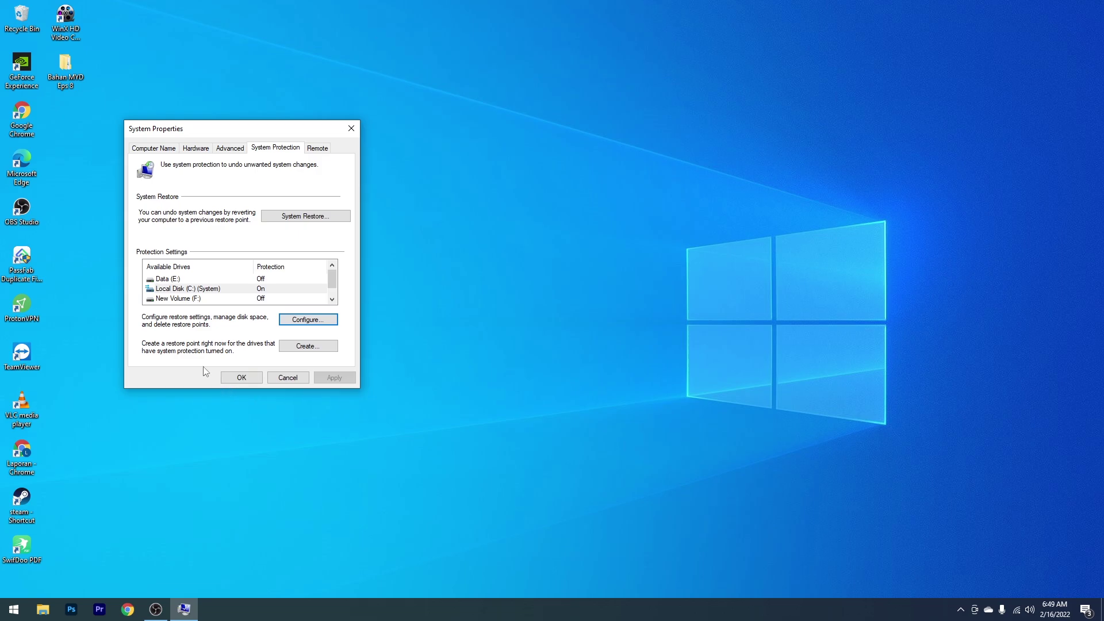
Step: Create a restore point described as "MYD Eps 8" and close System Properties
click(163, 291)
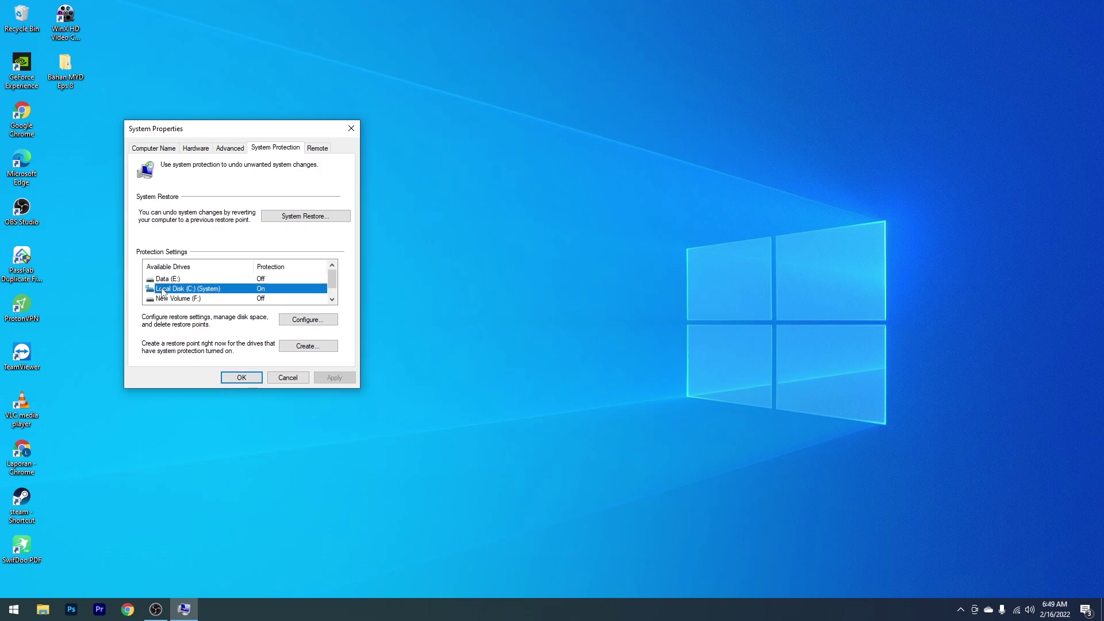
click(305, 346)
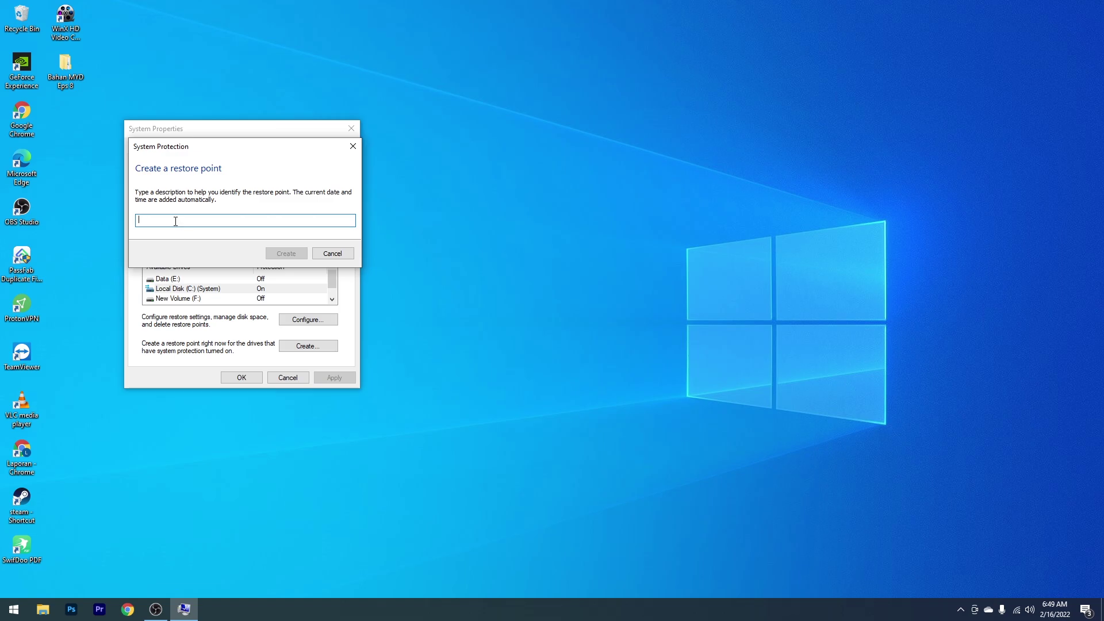
text(MYF)
key(BackSpace)
text(D Eps 8)
click(279, 254)
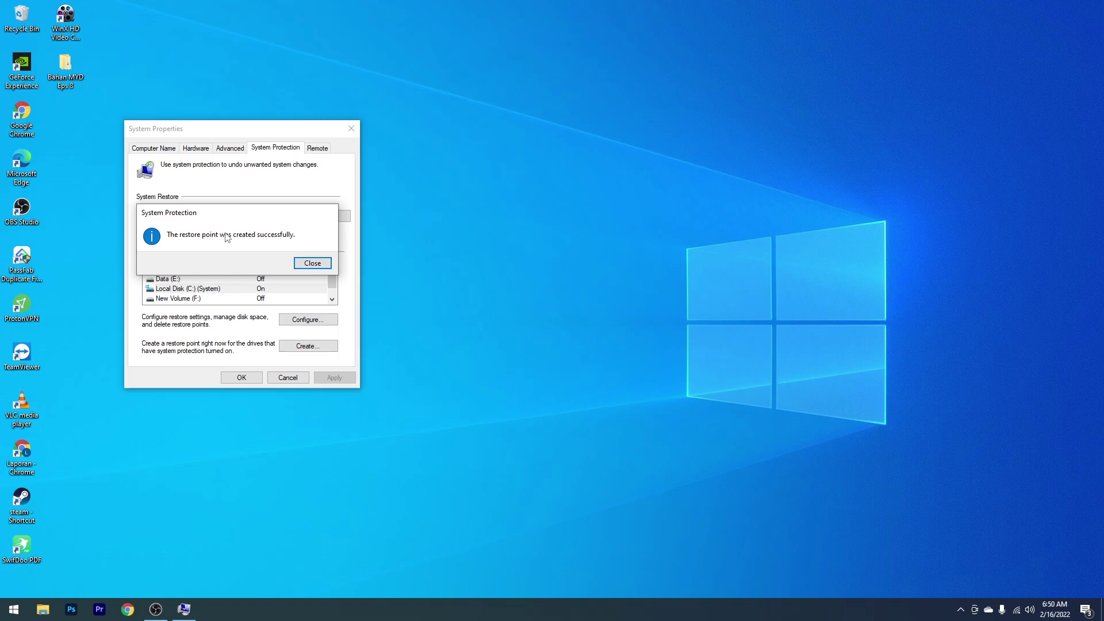
click(309, 263)
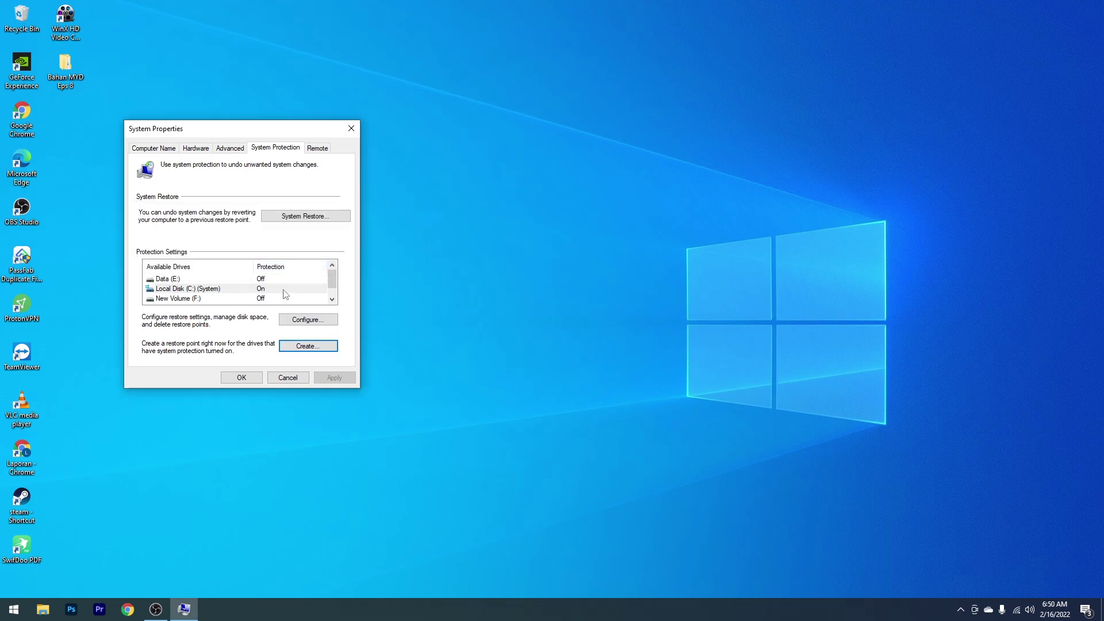
click(241, 377)
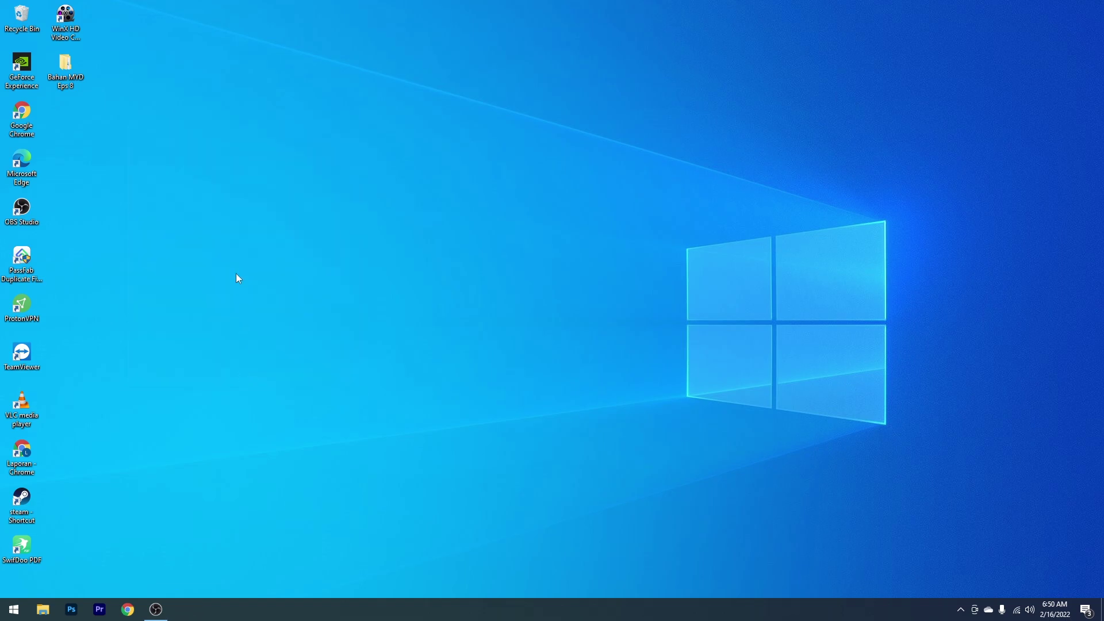
right_click(236, 275)
click(267, 303)
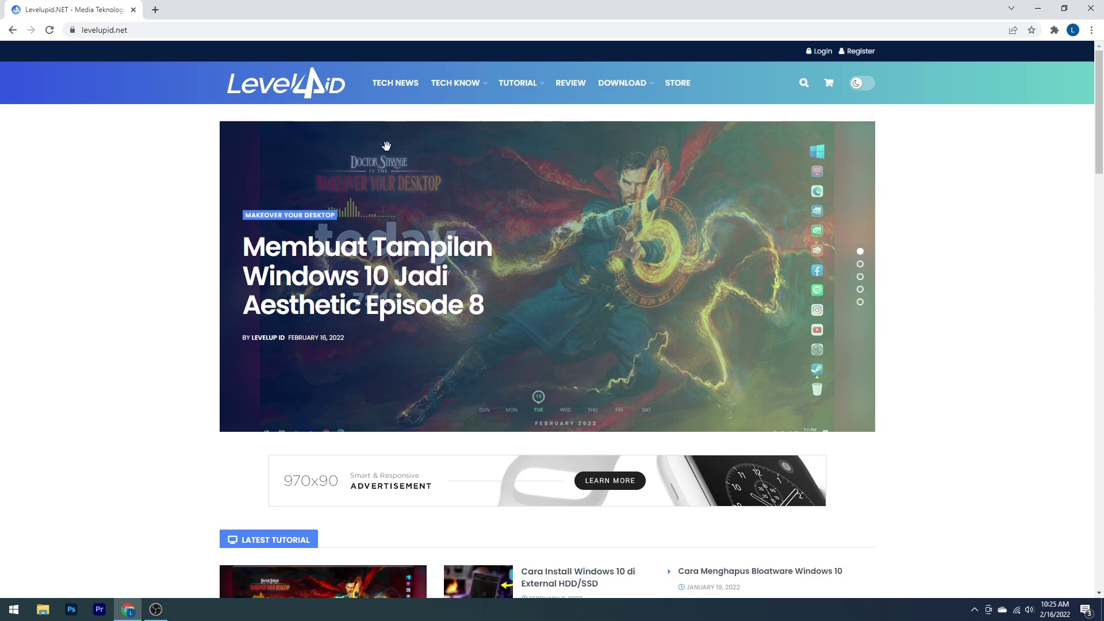
Step: Open the Makeover Your Desktop gallery on levelupid.net and read through the Episode 8 article
mouse_move(533, 90)
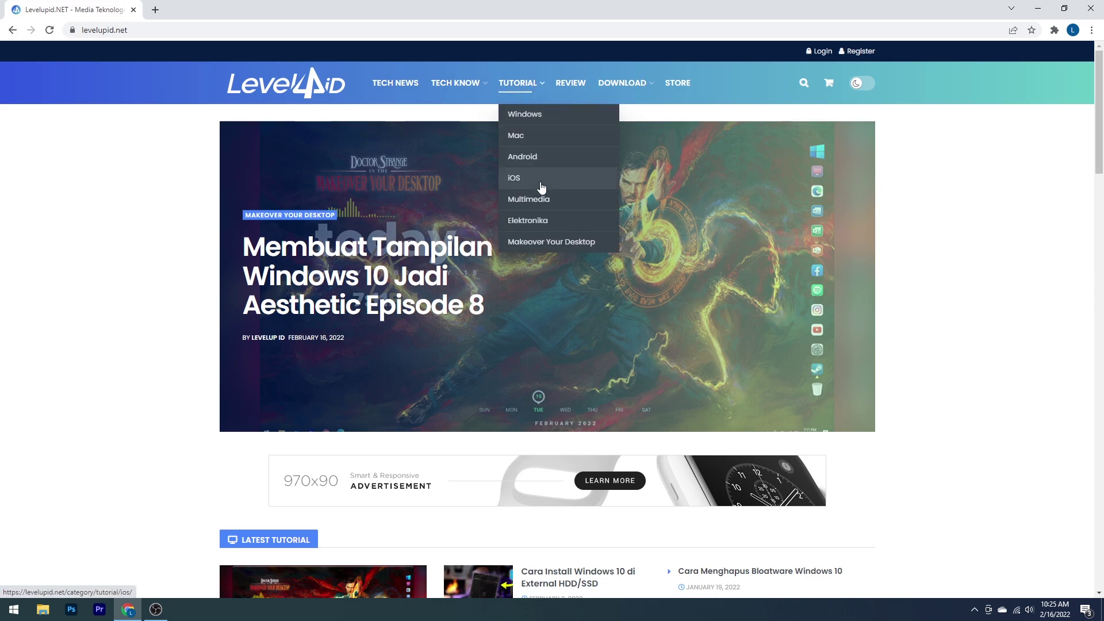
click(543, 242)
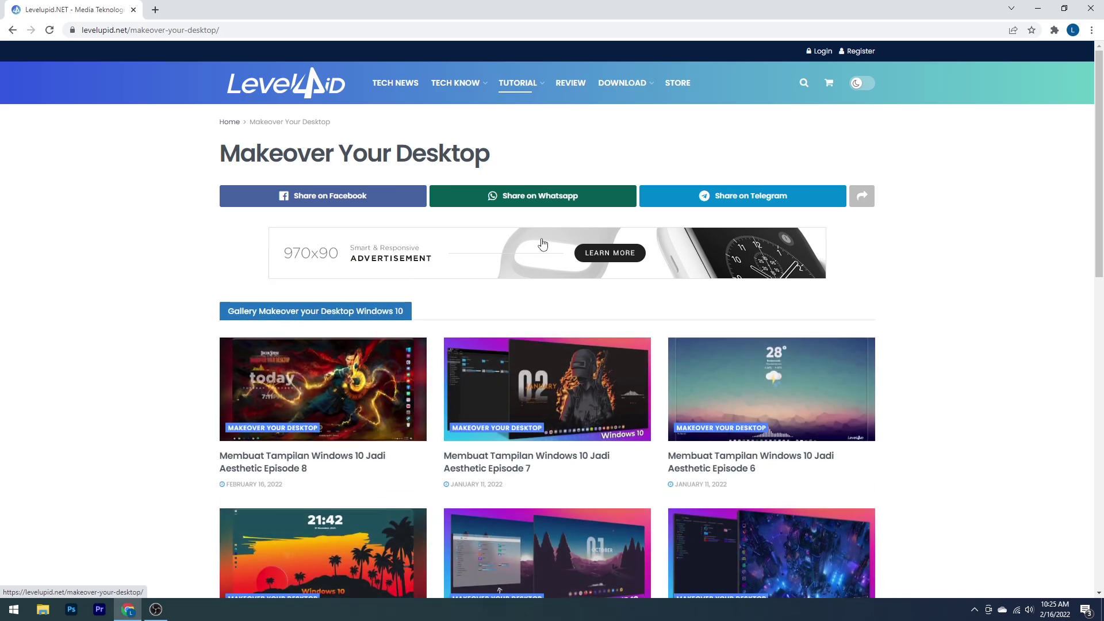
scroll(543, 242, down, 4)
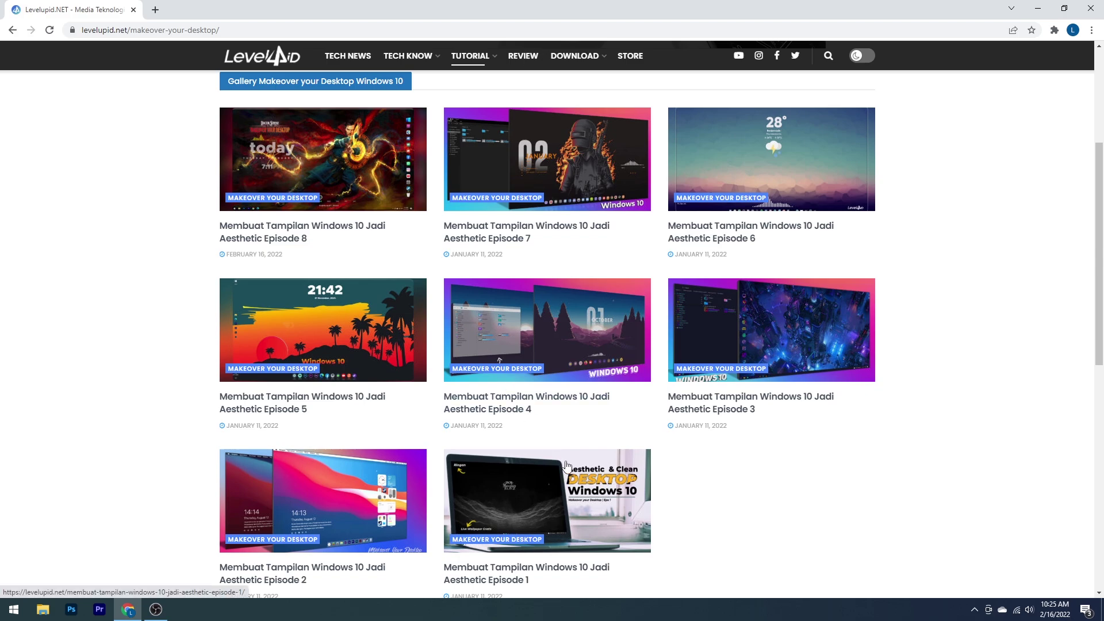
click(323, 230)
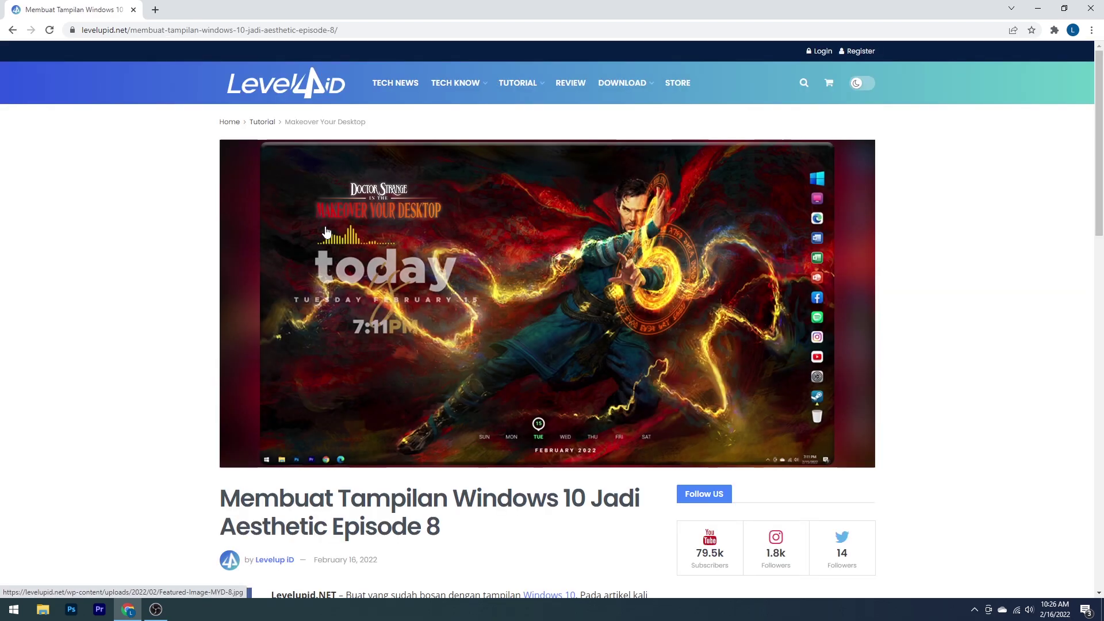
scroll(327, 232, down, 5)
scroll(327, 271, down, 2)
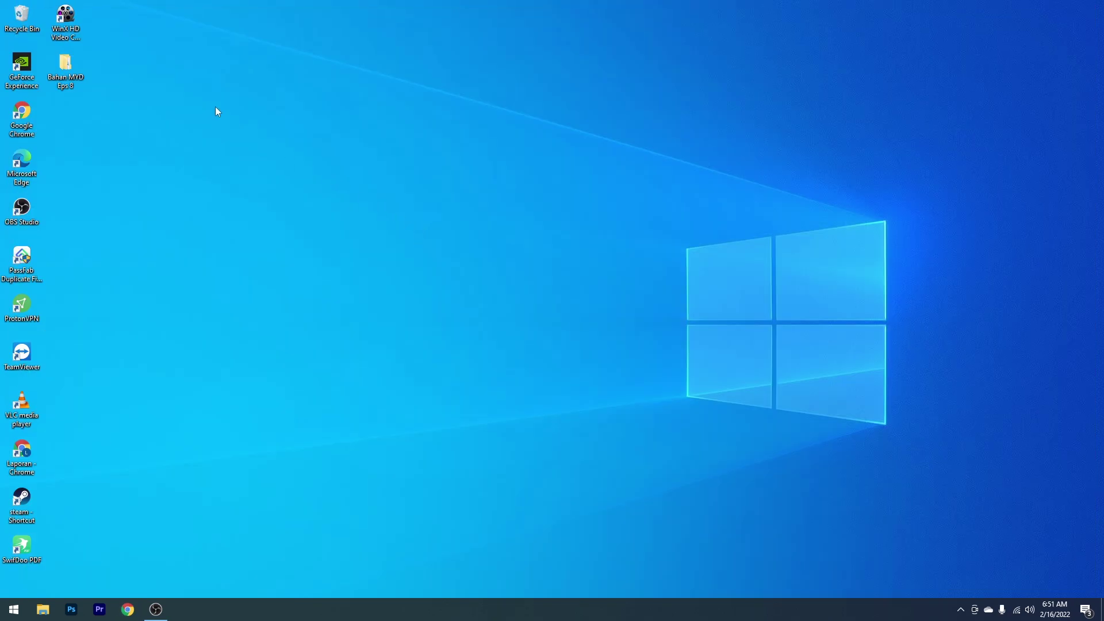
Step: Look over the contents of the "Bahan MYD Eps 8" folder, then return to the desktop
double_click(66, 67)
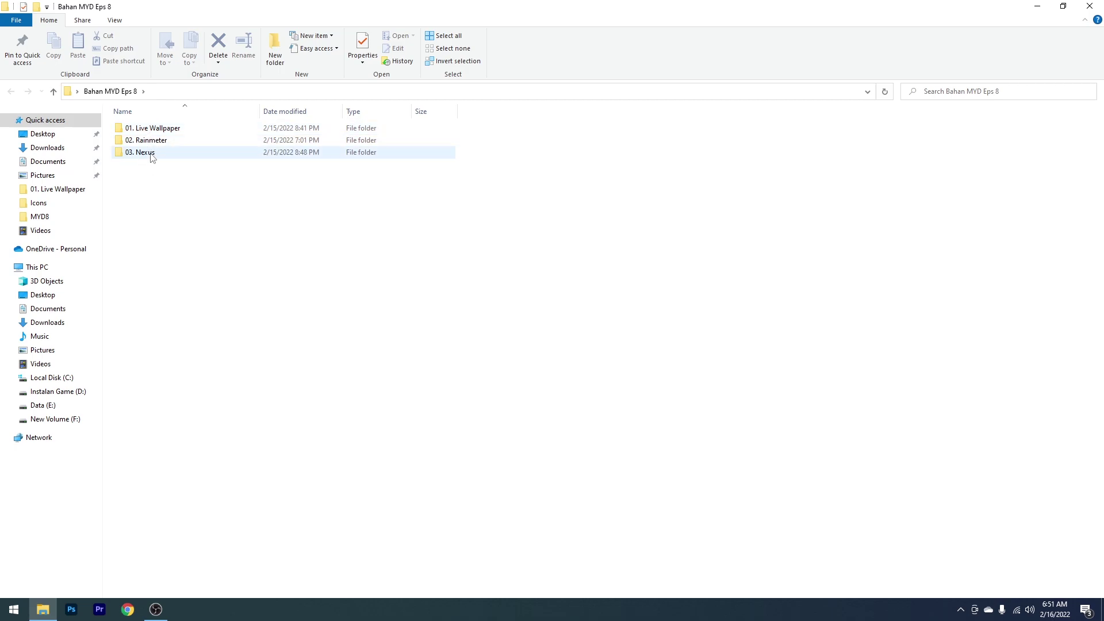
key(super+d)
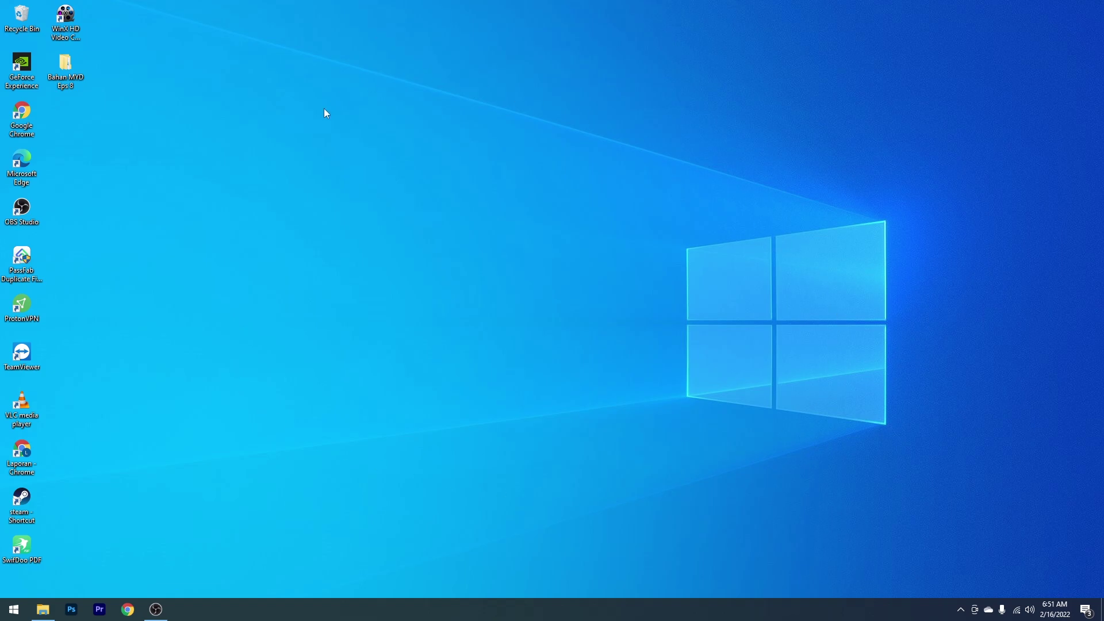
Step: Check the current Windows theme in the Personalization settings and close Settings
right_click(449, 260)
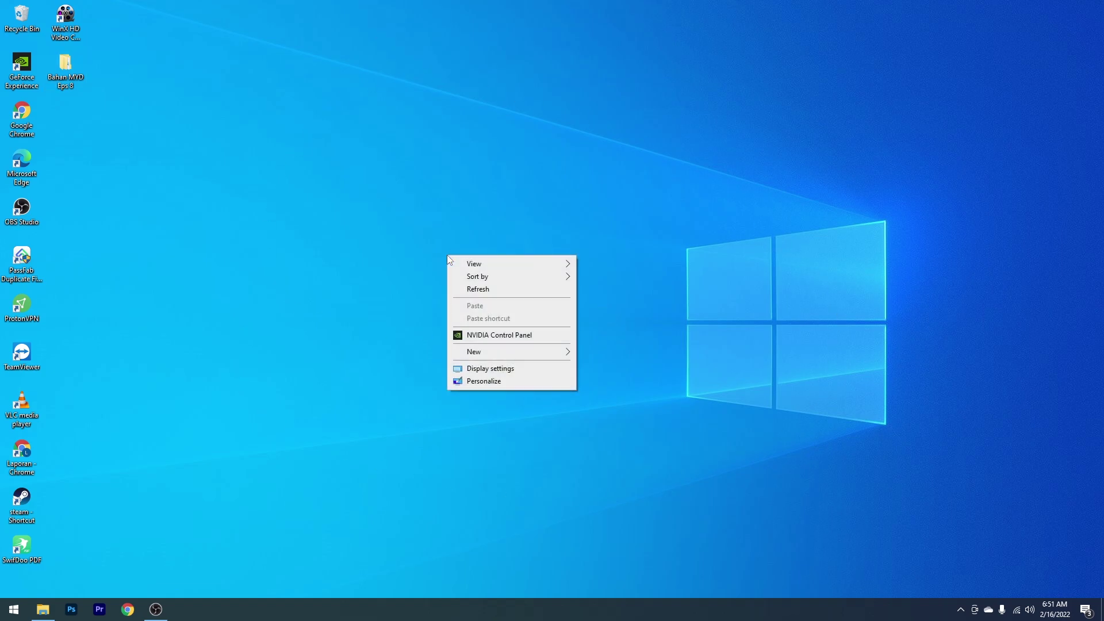
click(483, 381)
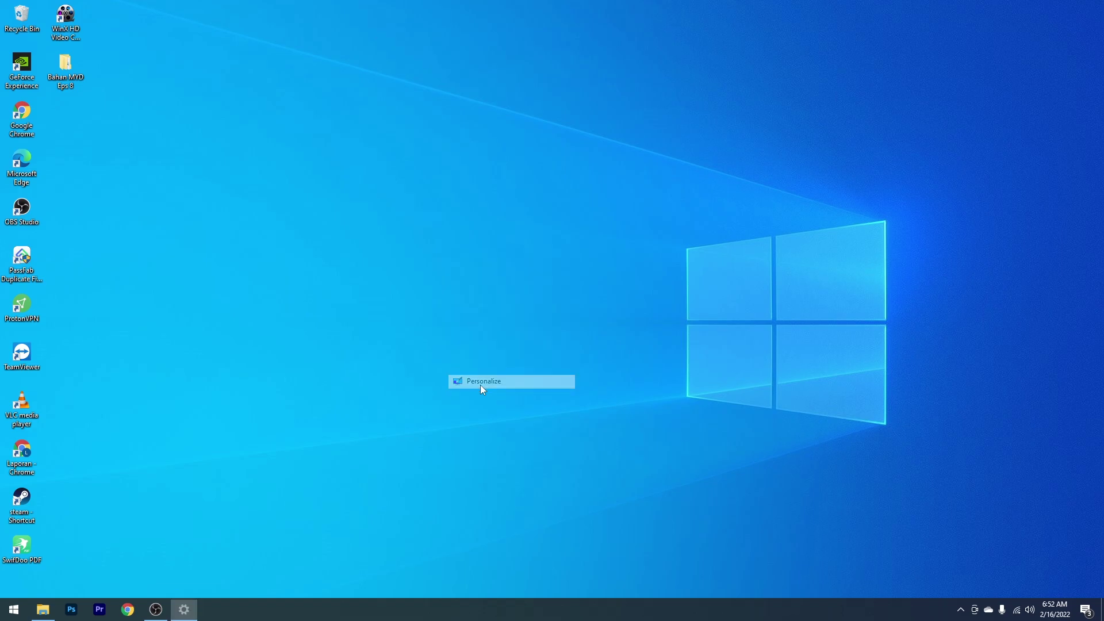
click(90, 253)
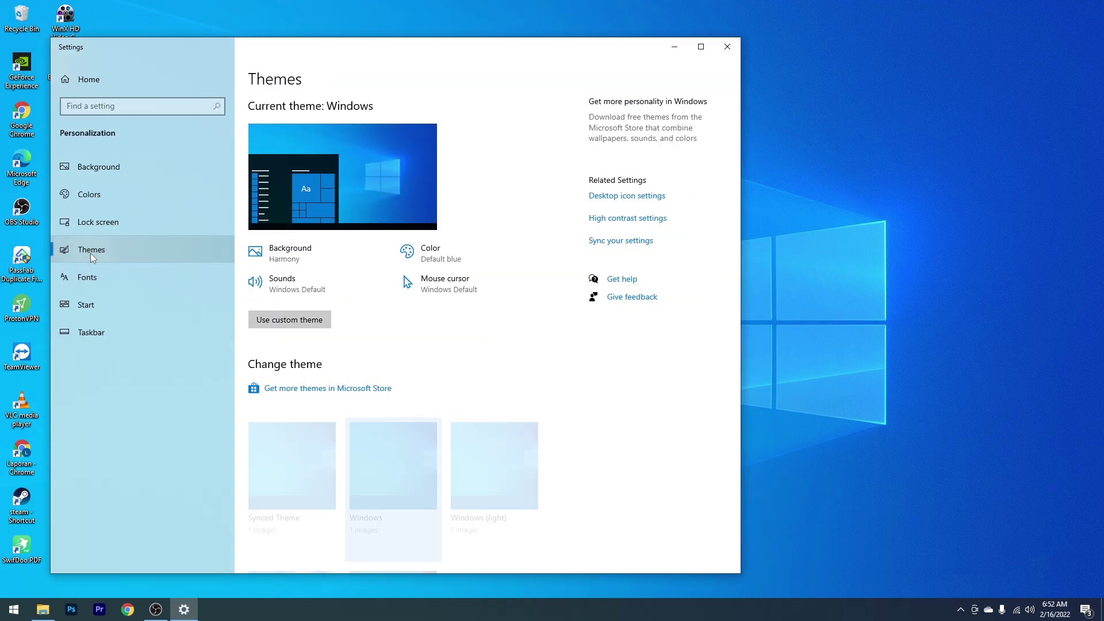
scroll(319, 351, down, 1)
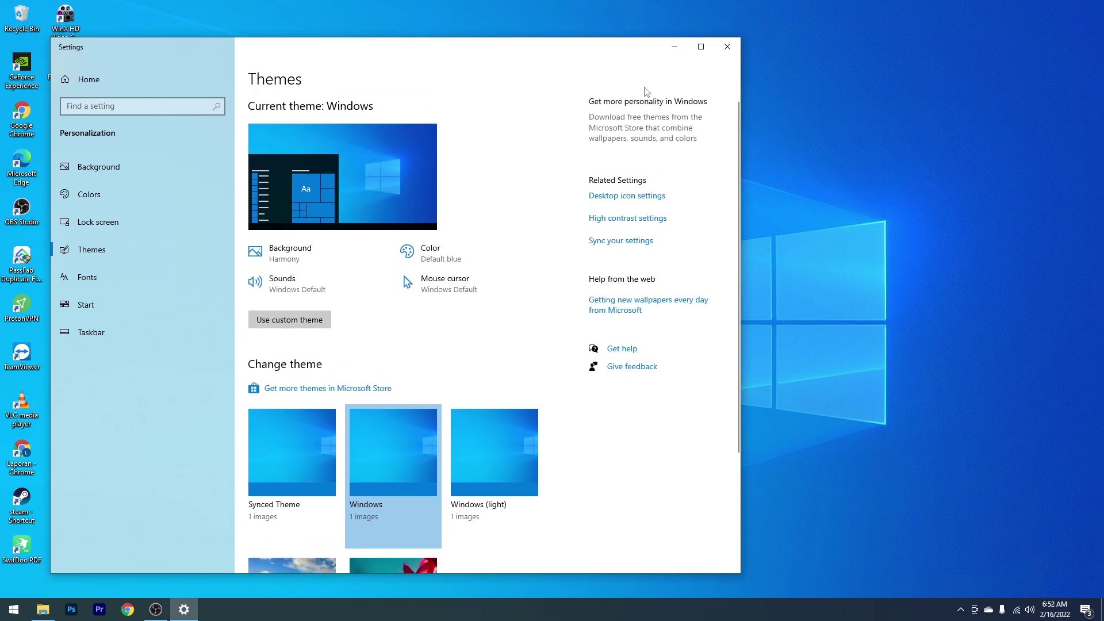
click(728, 49)
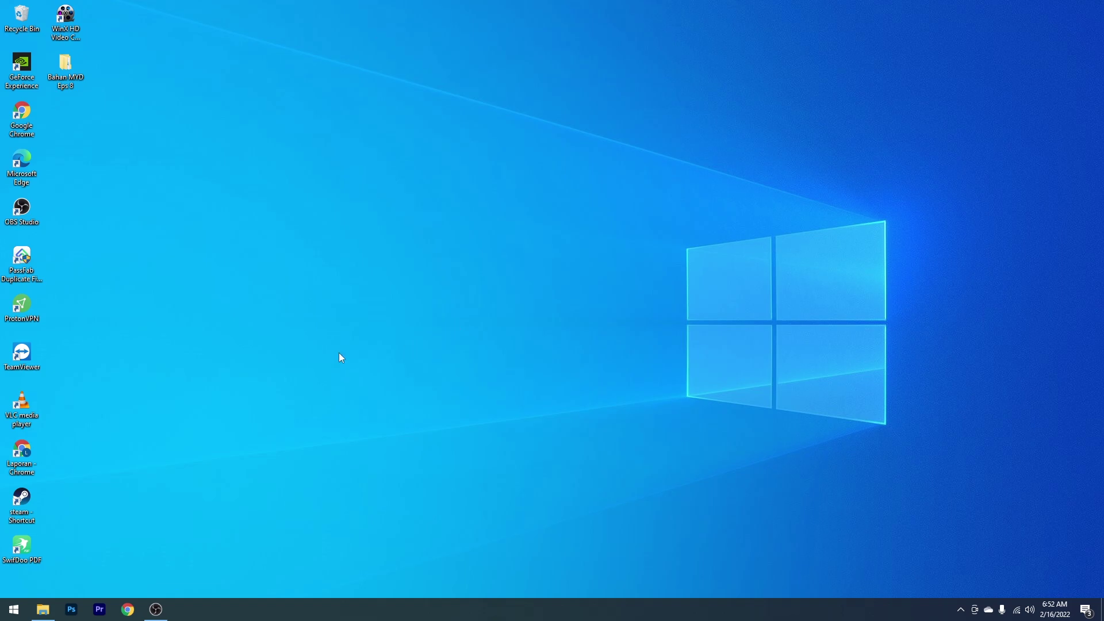
Step: Open Microsoft Store and bring up the product page of the Lively Wallpaper app by rocksdanister
key(super)
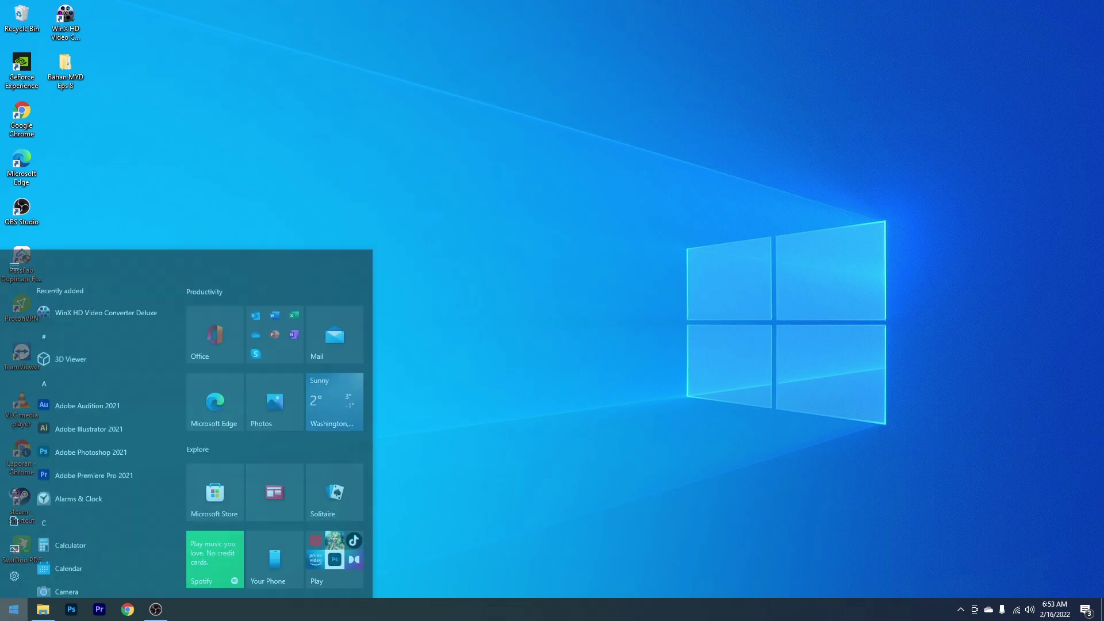
text(mic)
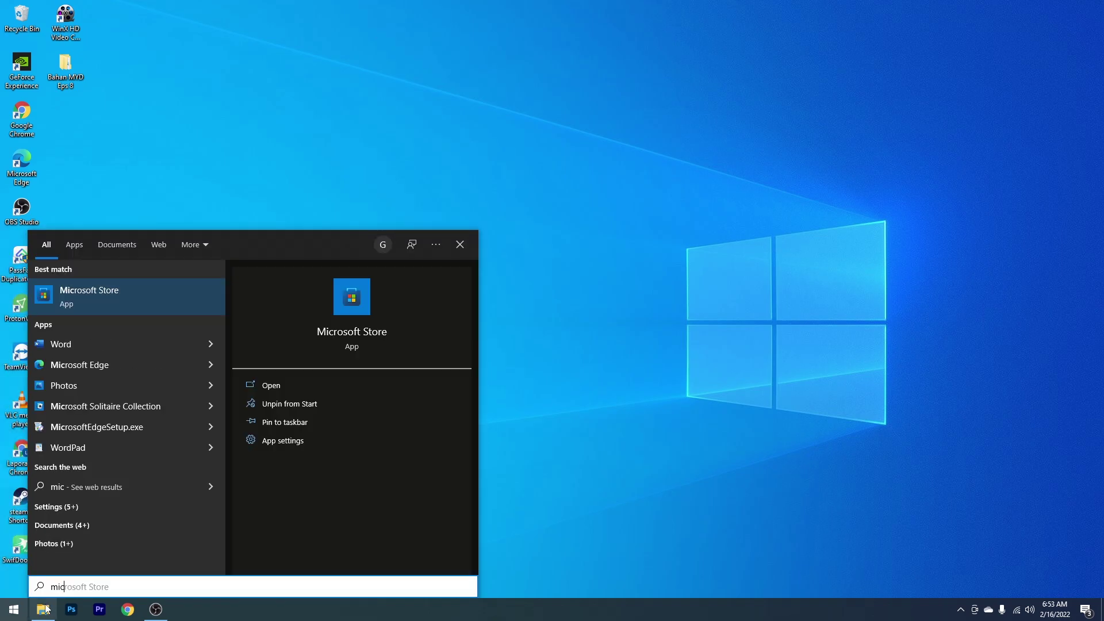
key(Return)
click(549, 28)
text(livel)
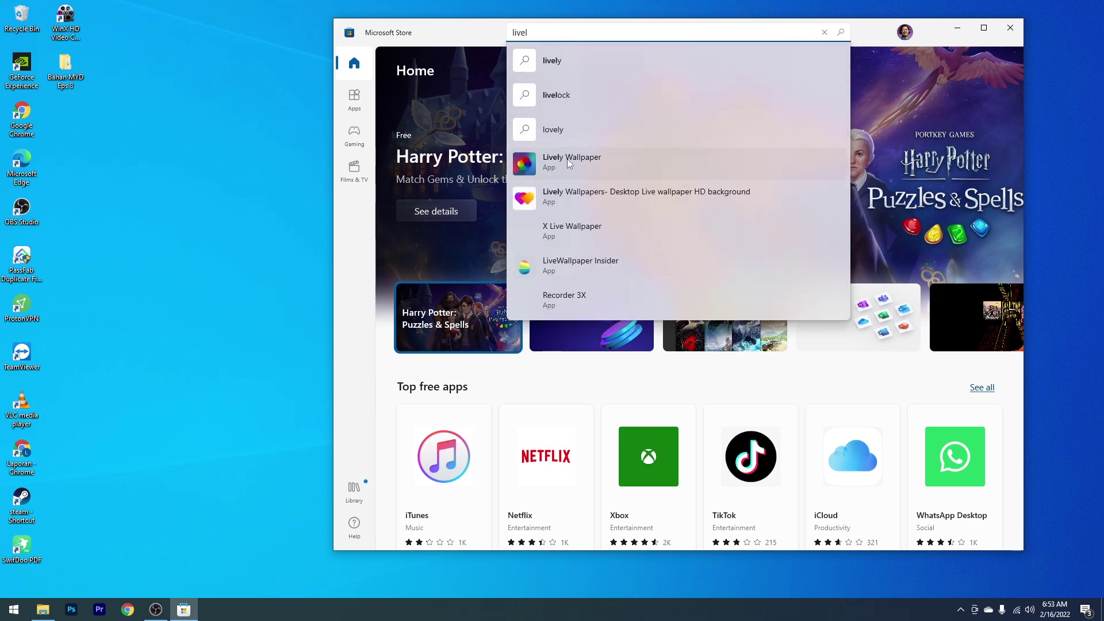
click(568, 164)
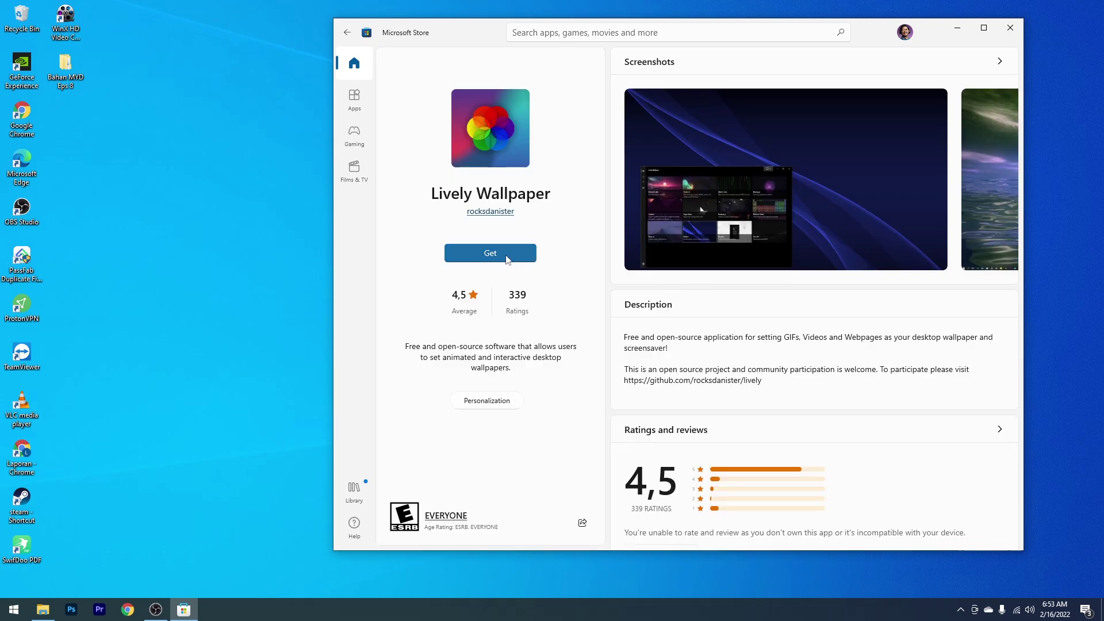
Step: Install and launch Lively Wallpaper from its store page, leaving the Store window minimized
click(507, 257)
click(457, 257)
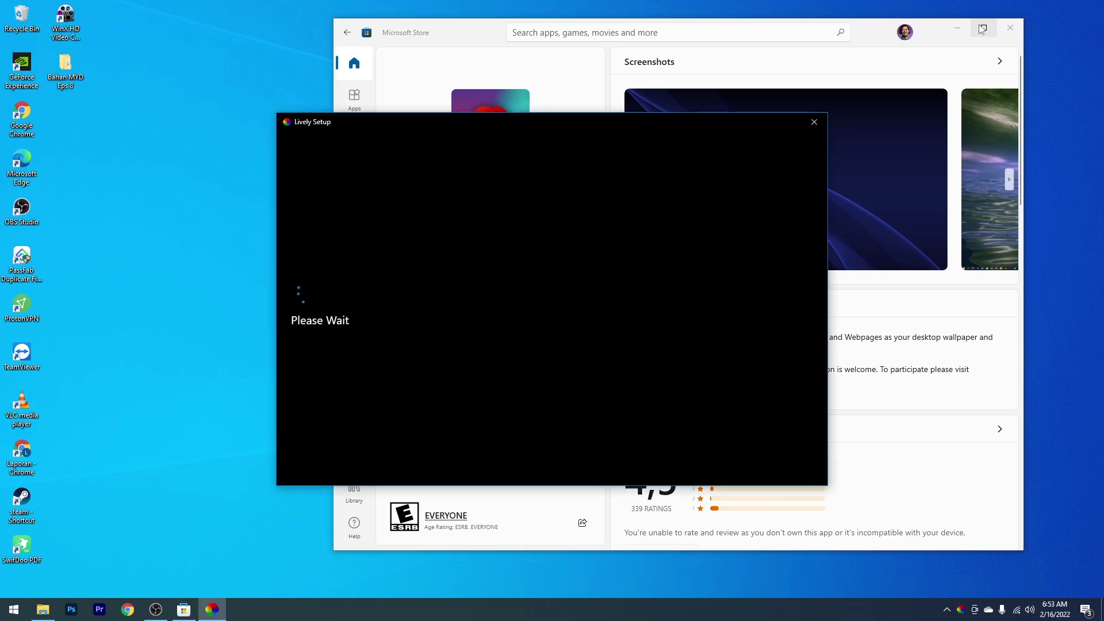
click(958, 28)
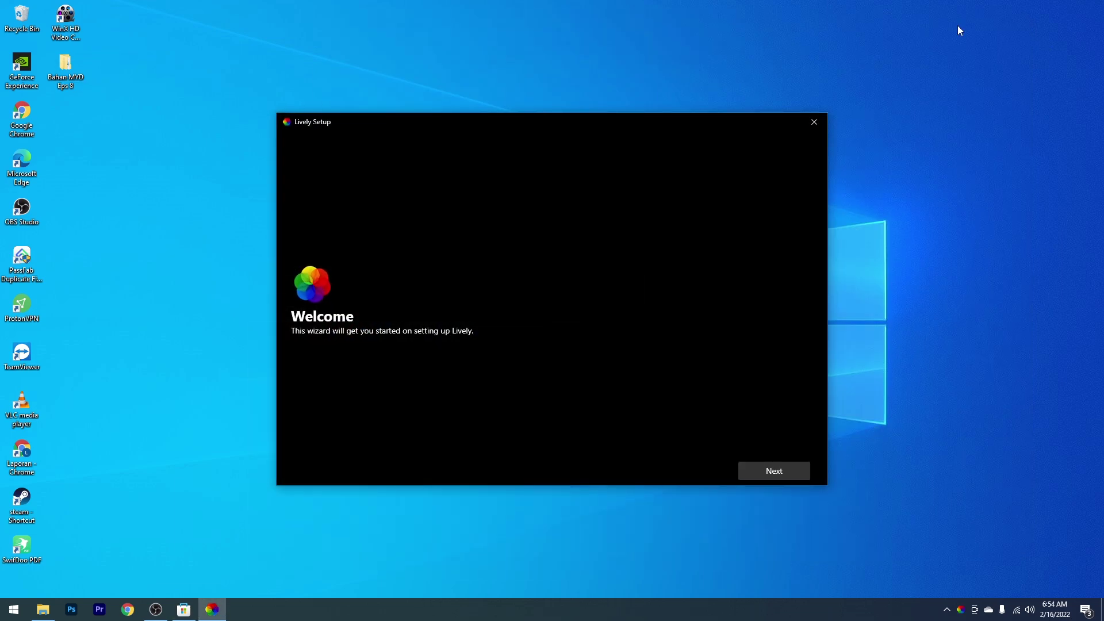
Step: Complete the Lively setup wizard with Start with Windows on and Taskbar Theme set to OFF
click(784, 469)
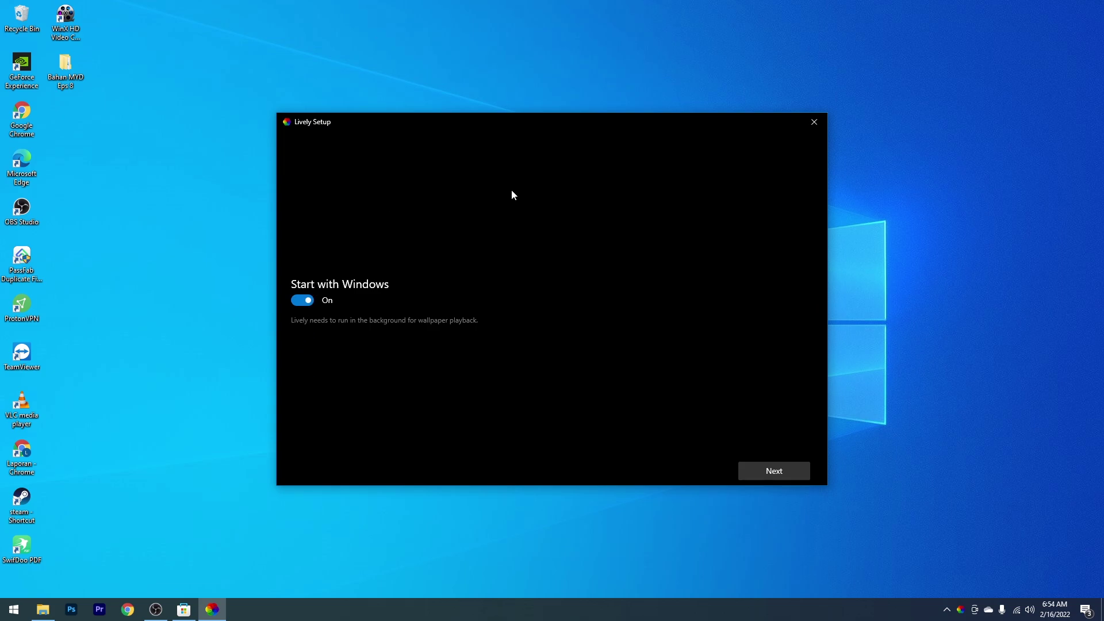
click(772, 472)
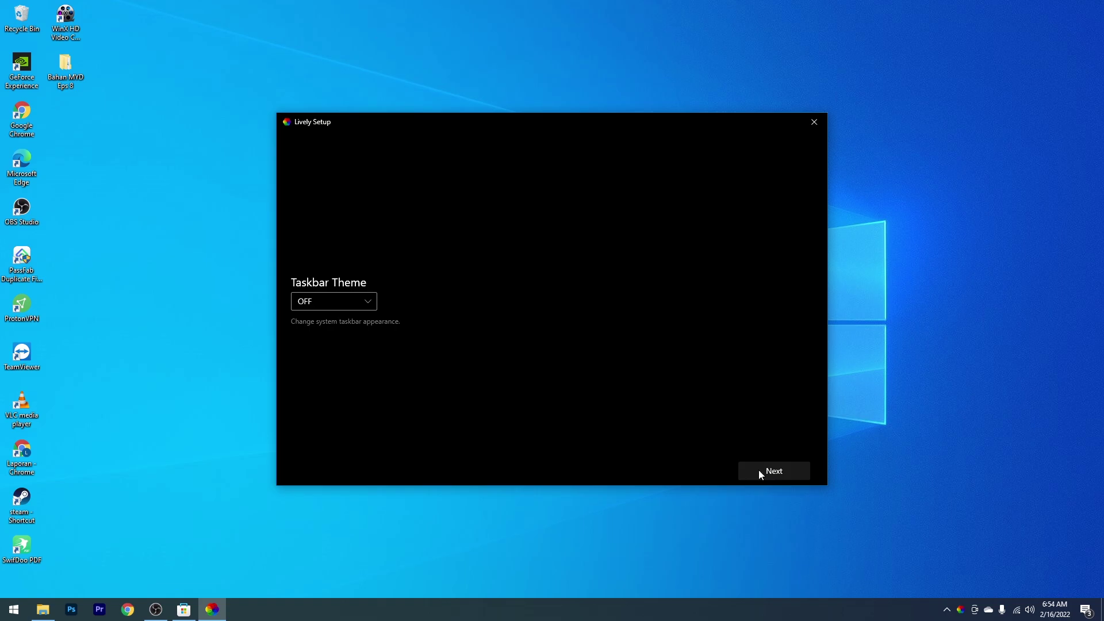
click(759, 474)
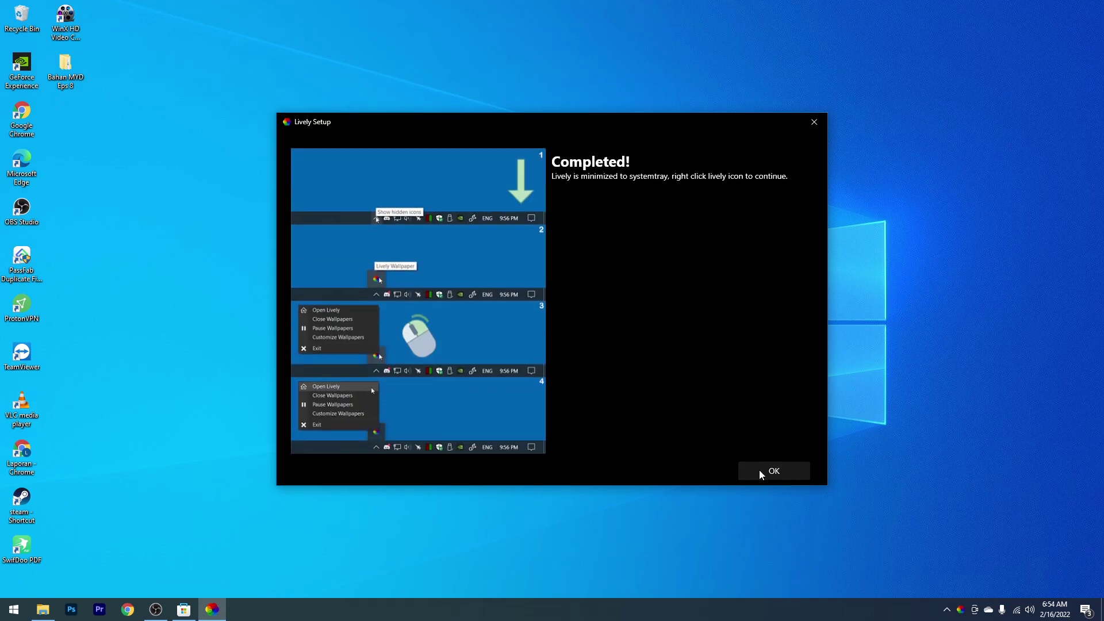
click(759, 471)
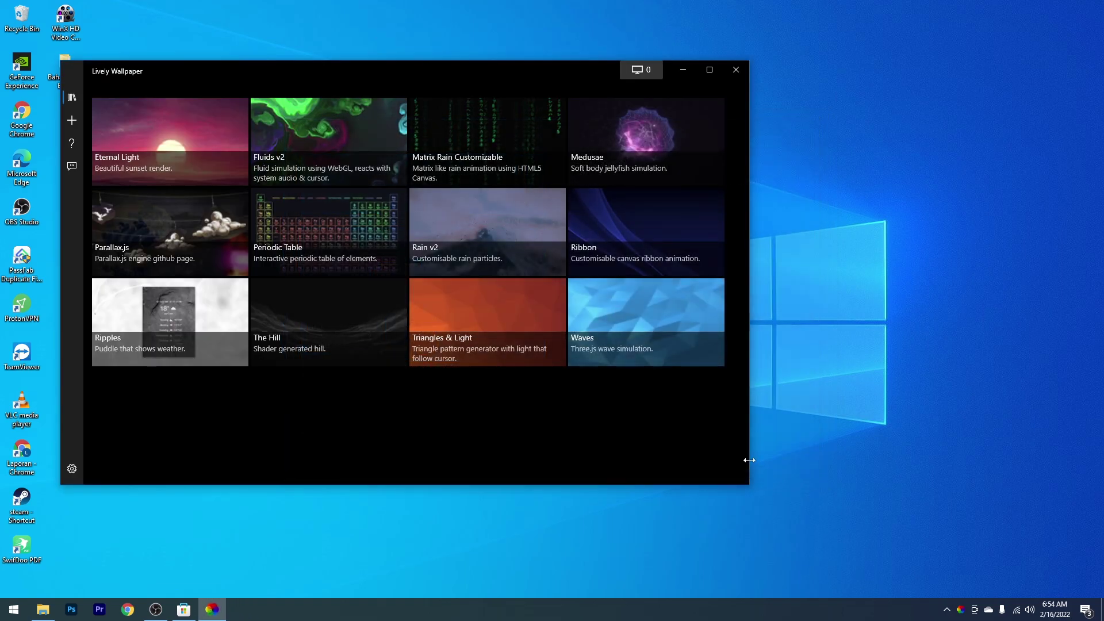
Step: Try the built-in Eternal Light and Waves wallpapers and view the result on the bare desktop
drag(443, 80, 589, 53)
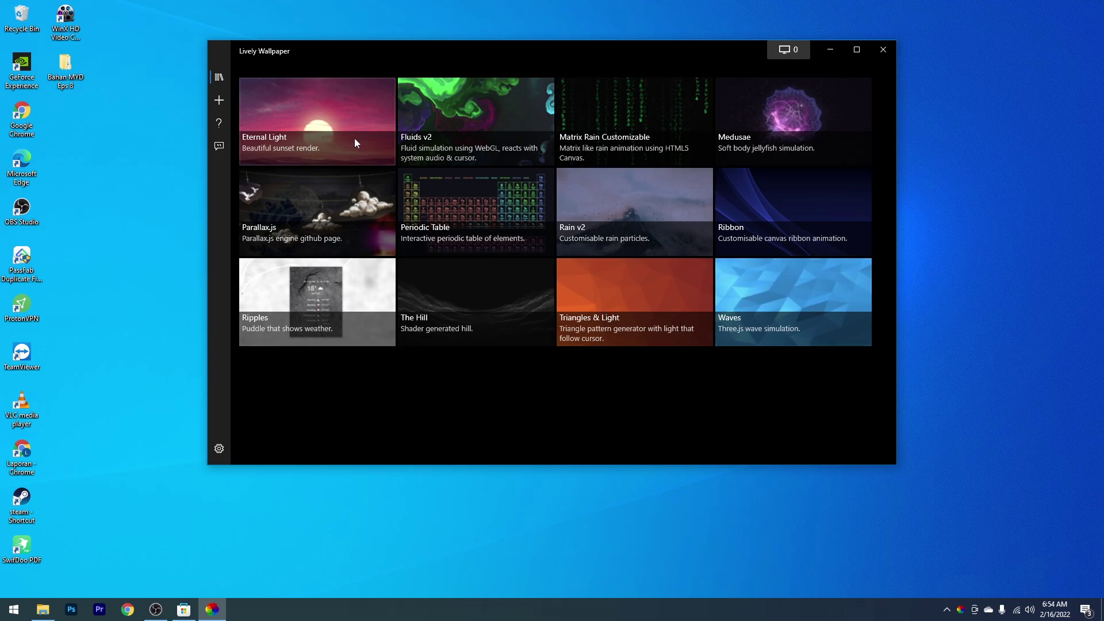
double_click(353, 113)
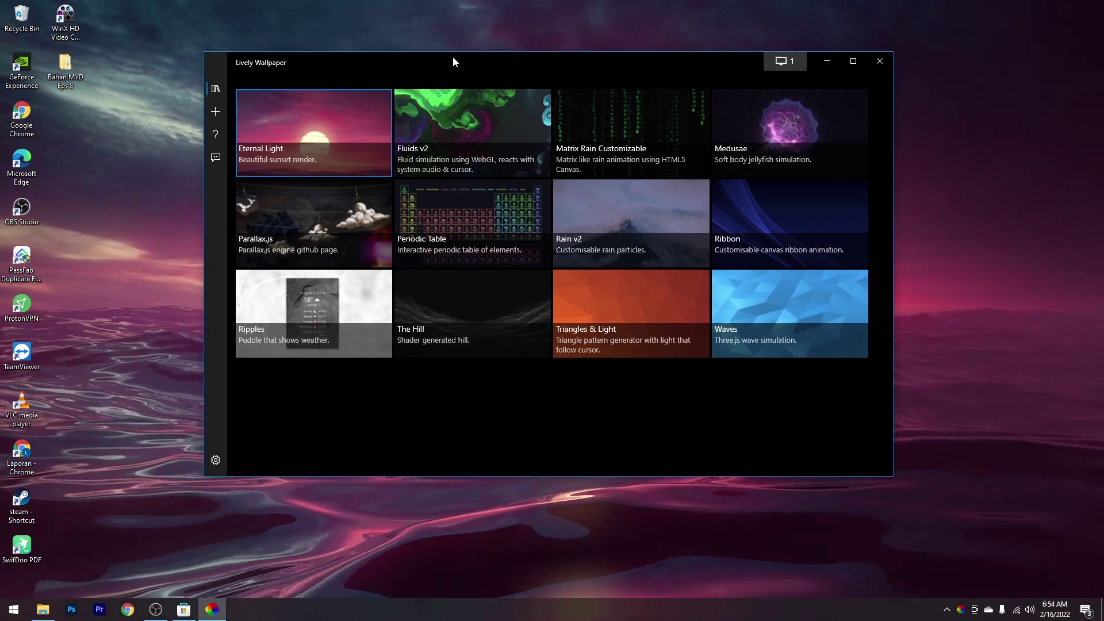
drag(454, 56, 462, 86)
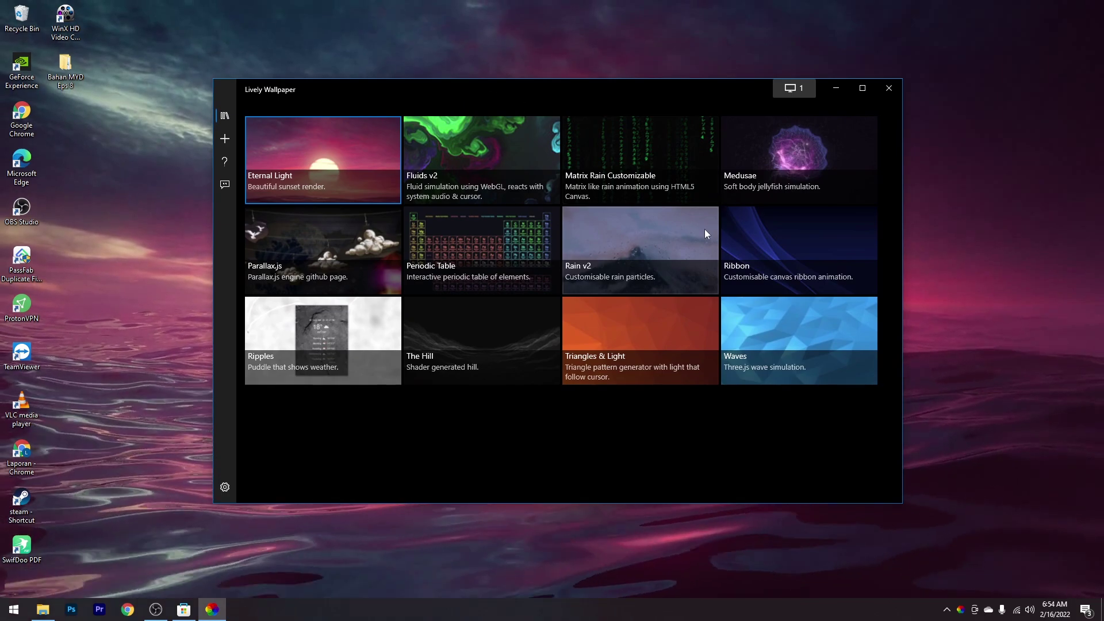
click(665, 239)
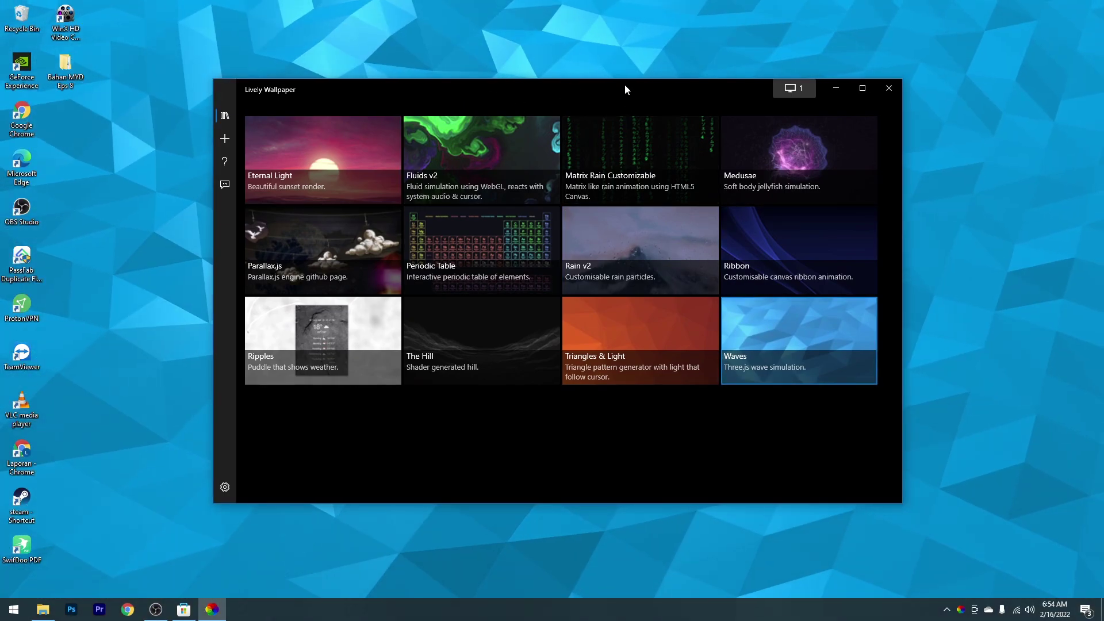
click(836, 89)
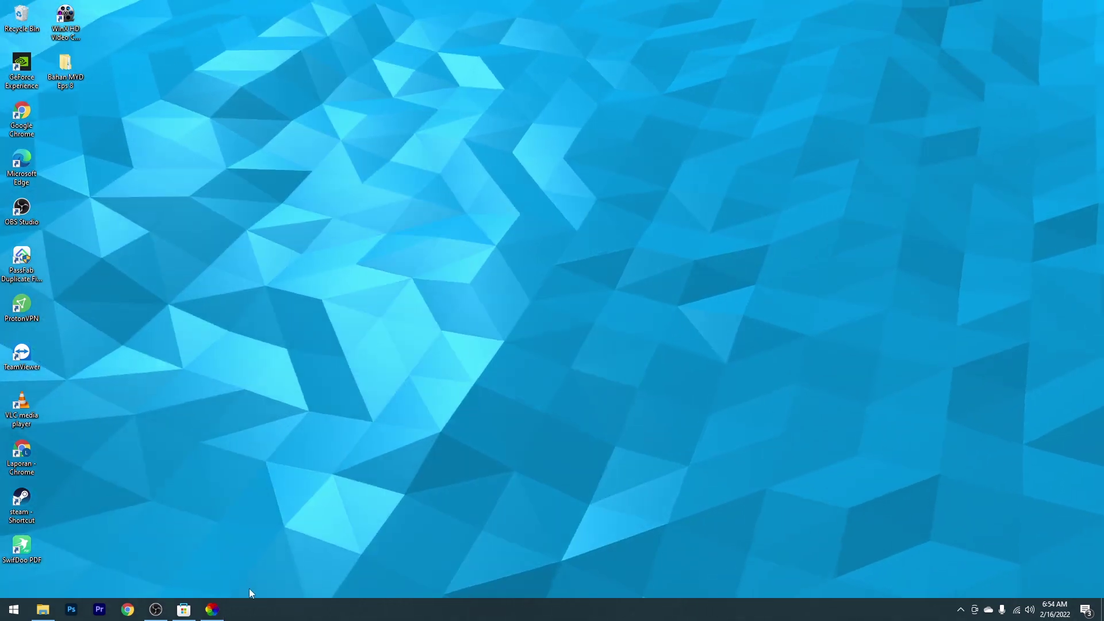
Step: Start adding a wallpaper file in Lively and browse to the "01. Live Wallpaper" folder inside "Bahan MYD Eps 8" on the Desktop
click(217, 614)
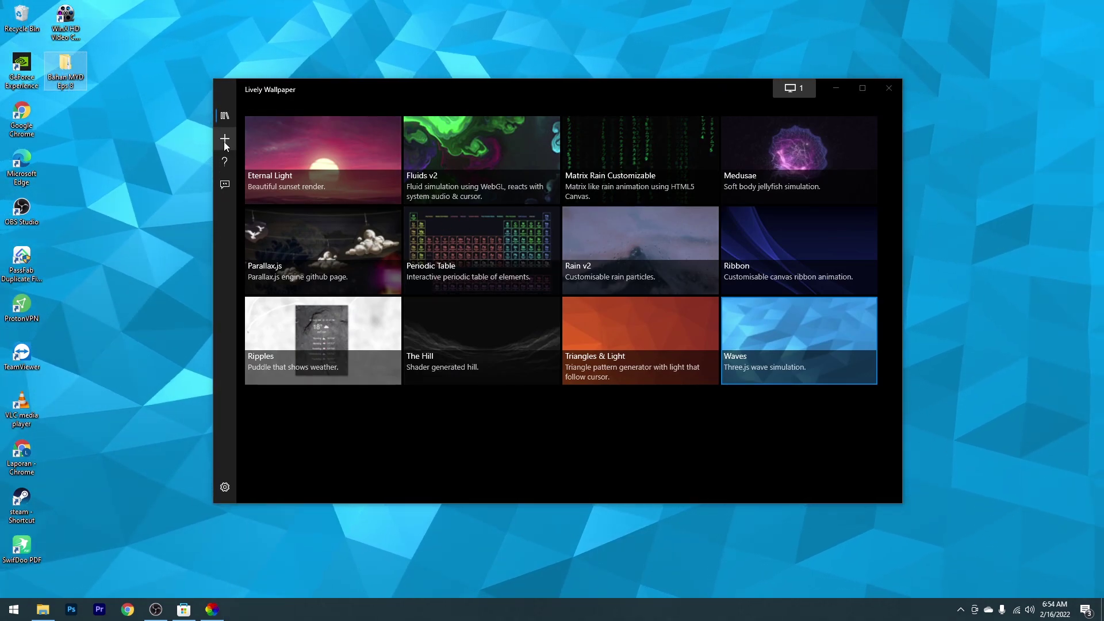
click(225, 140)
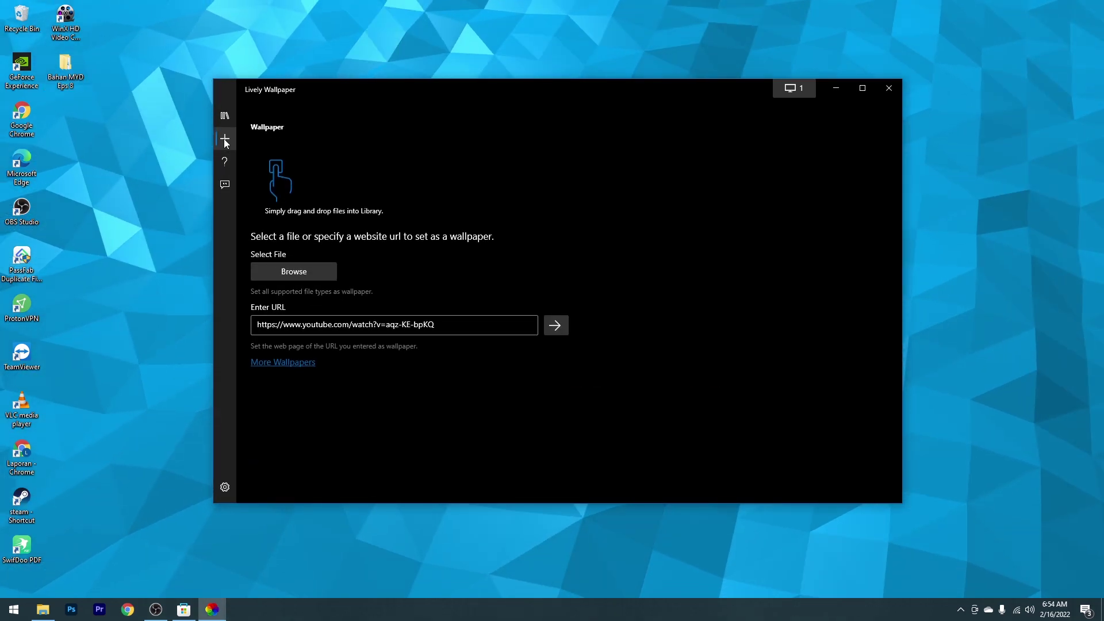
click(310, 273)
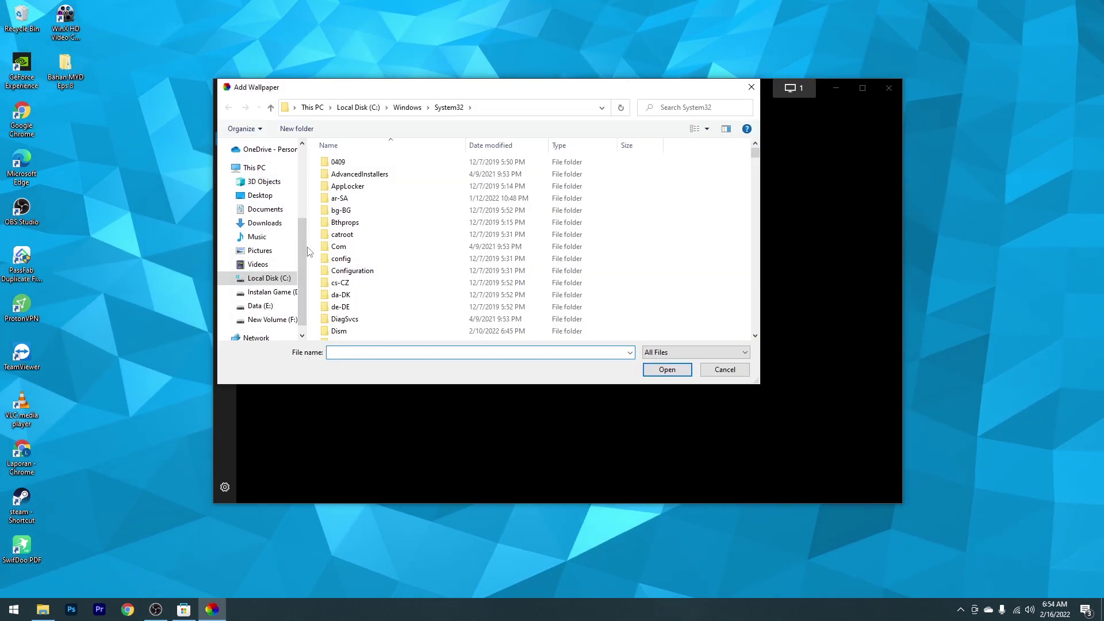
click(290, 195)
double_click(343, 176)
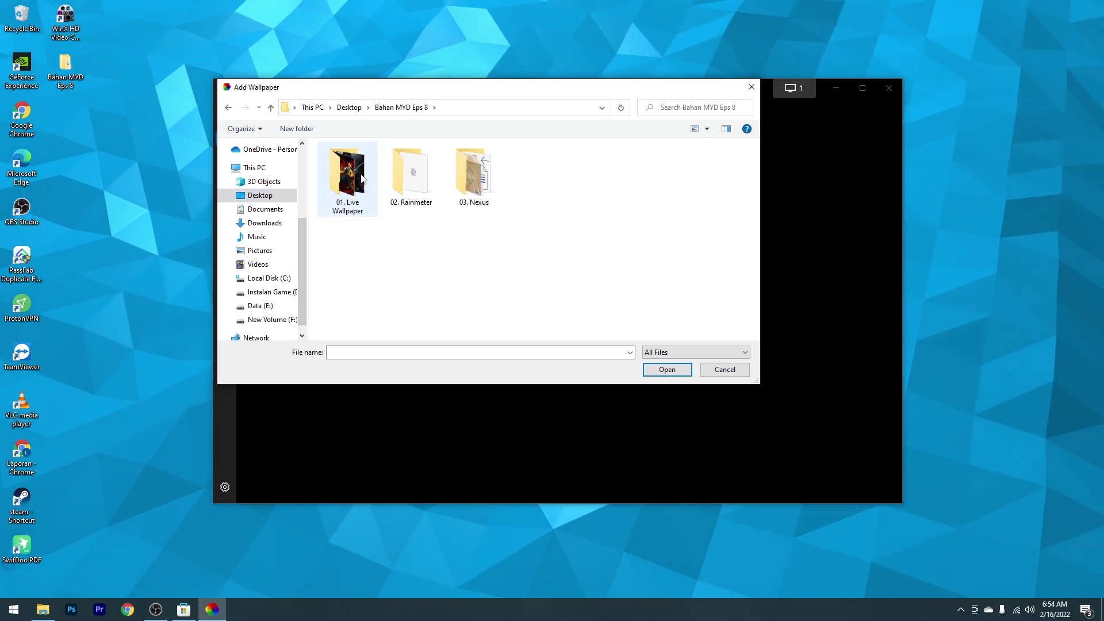
click(356, 175)
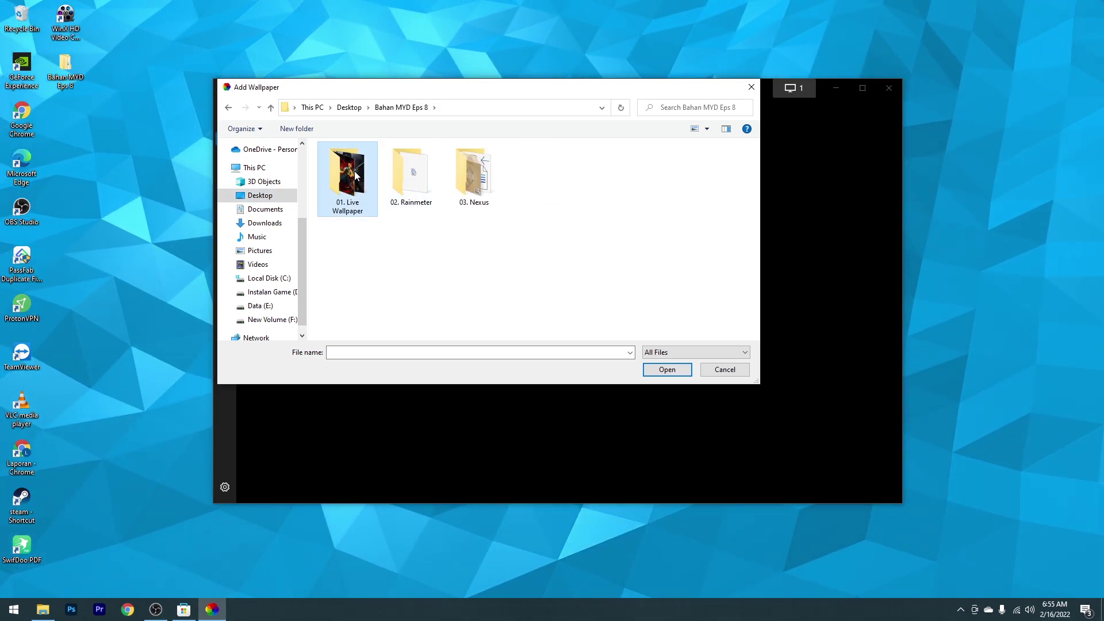
double_click(355, 176)
Step: Import the "Live Wallpaper" video as the desktop wallpaper and minimize Lively to view it
click(347, 184)
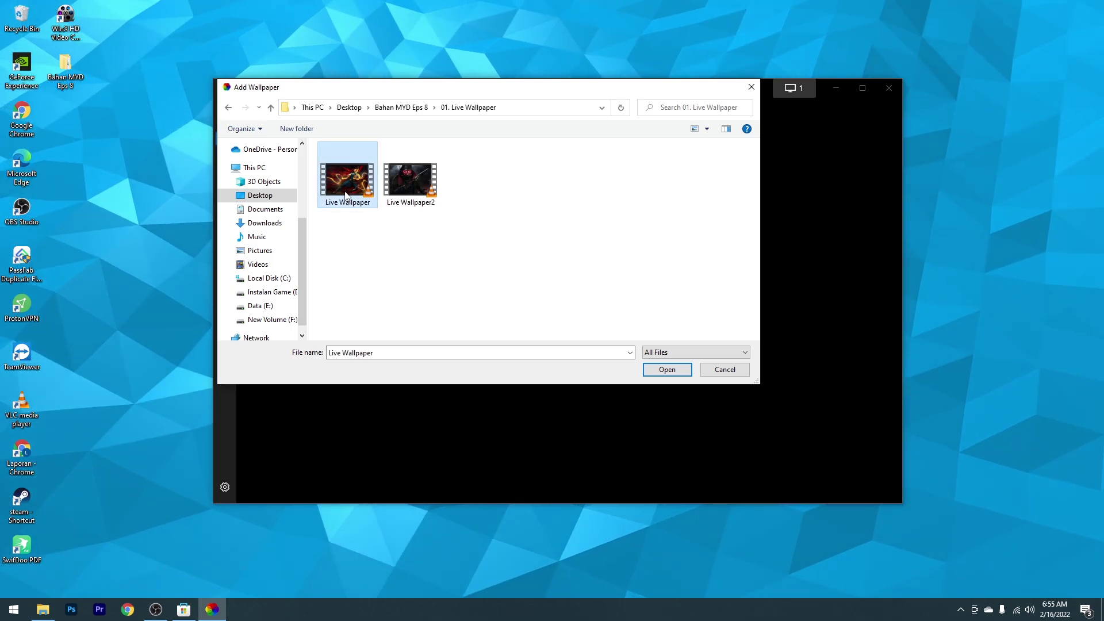
click(397, 189)
click(346, 181)
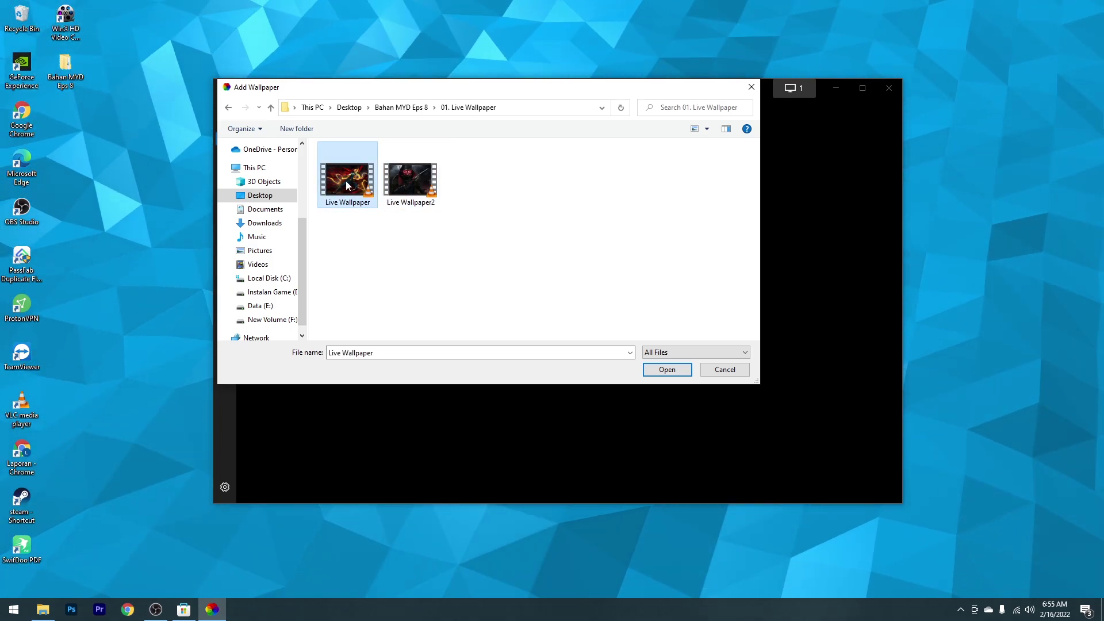
click(405, 192)
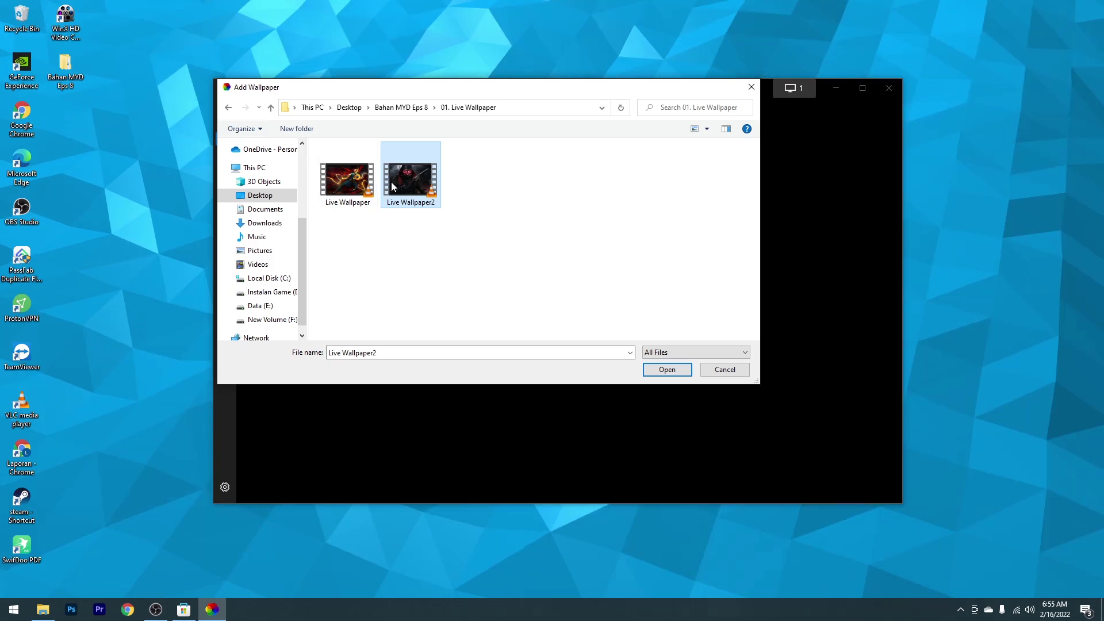
double_click(338, 179)
click(626, 476)
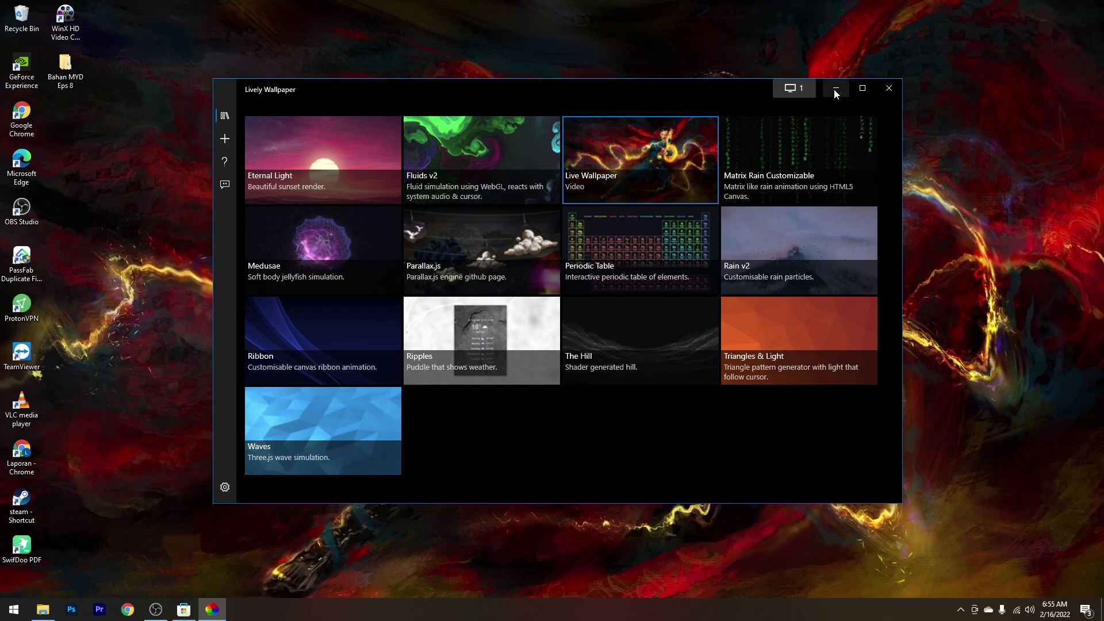
click(836, 89)
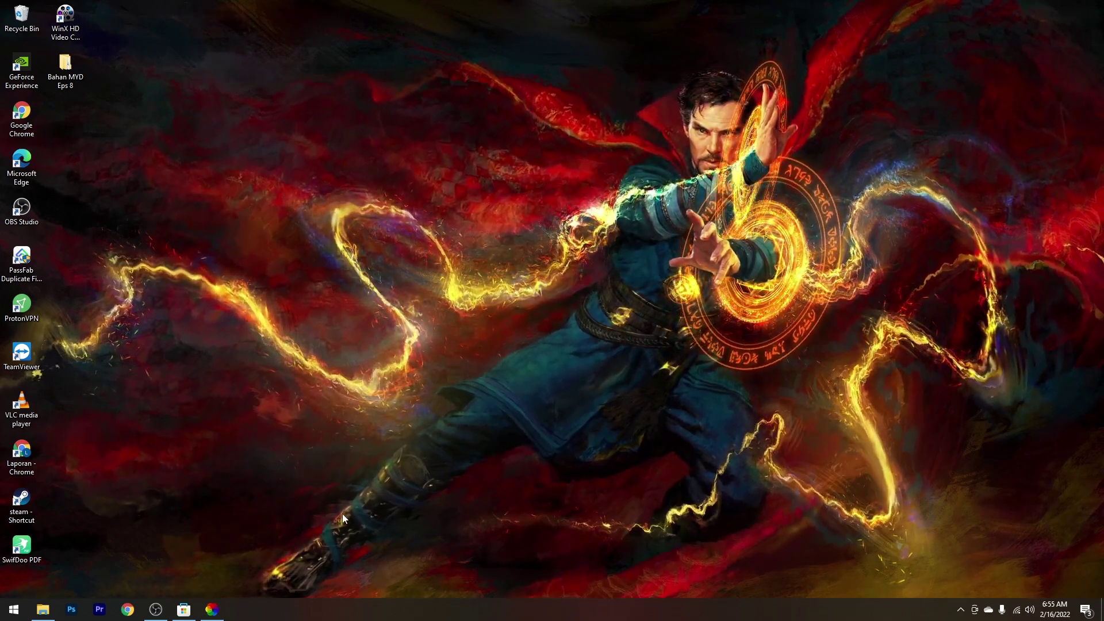
Step: Add the "Live Wallpaper2" video from the same folder to Lively as a wallpaper and view it on the desktop
click(212, 610)
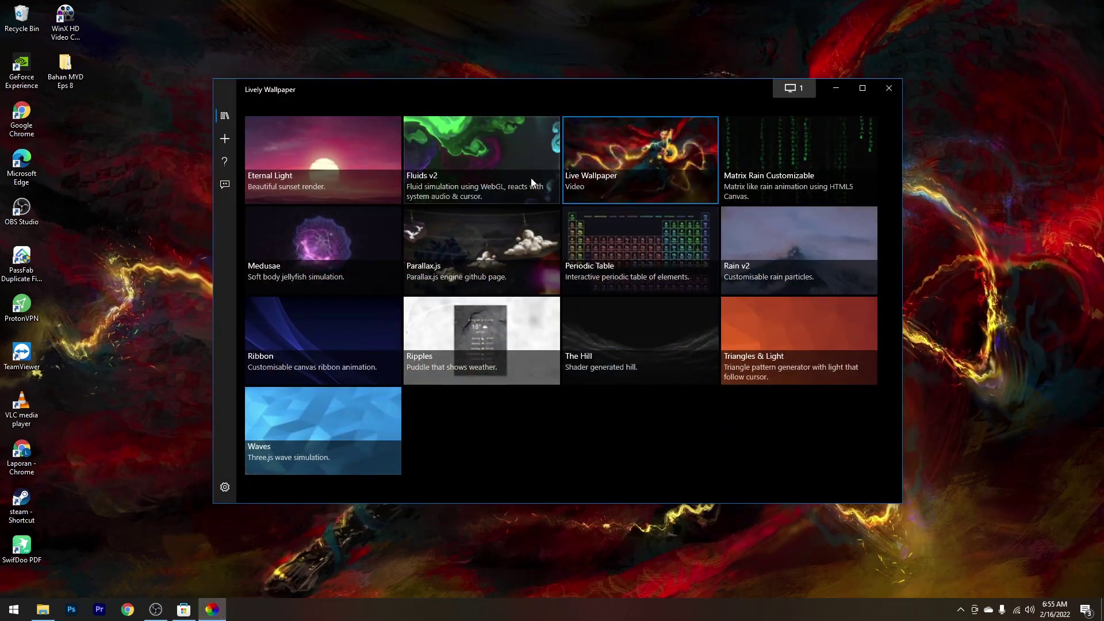
click(225, 140)
click(294, 271)
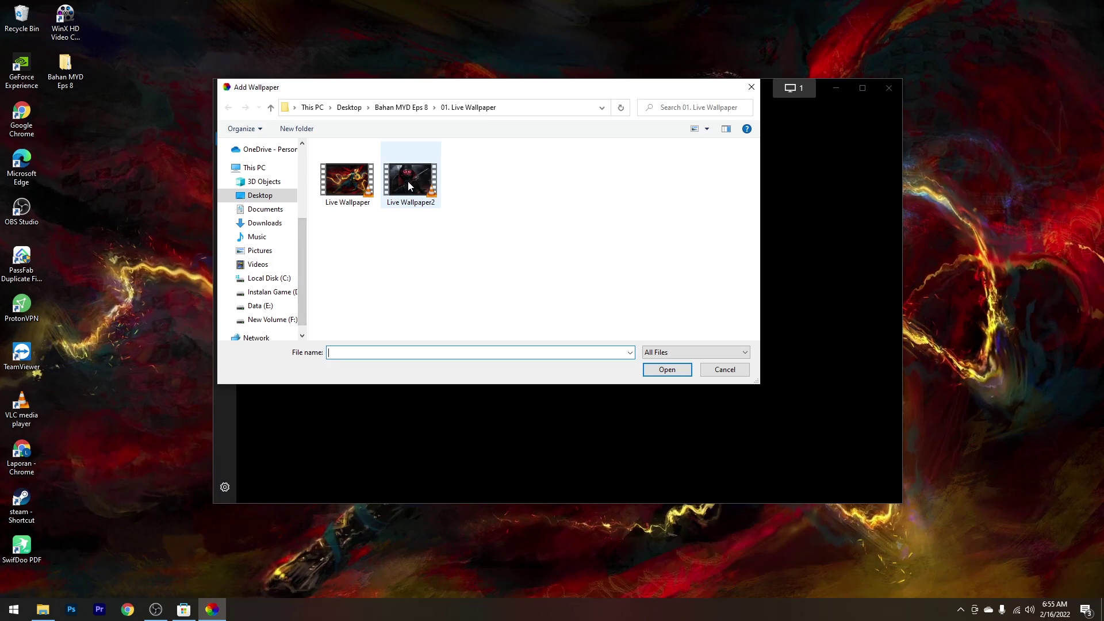
click(408, 182)
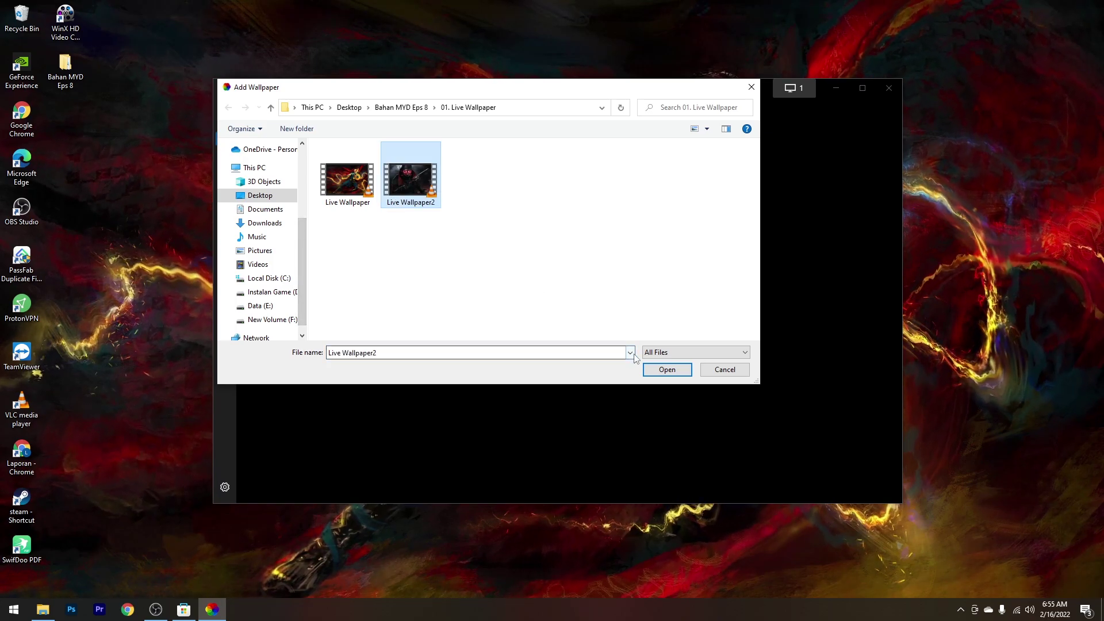
click(662, 369)
click(634, 470)
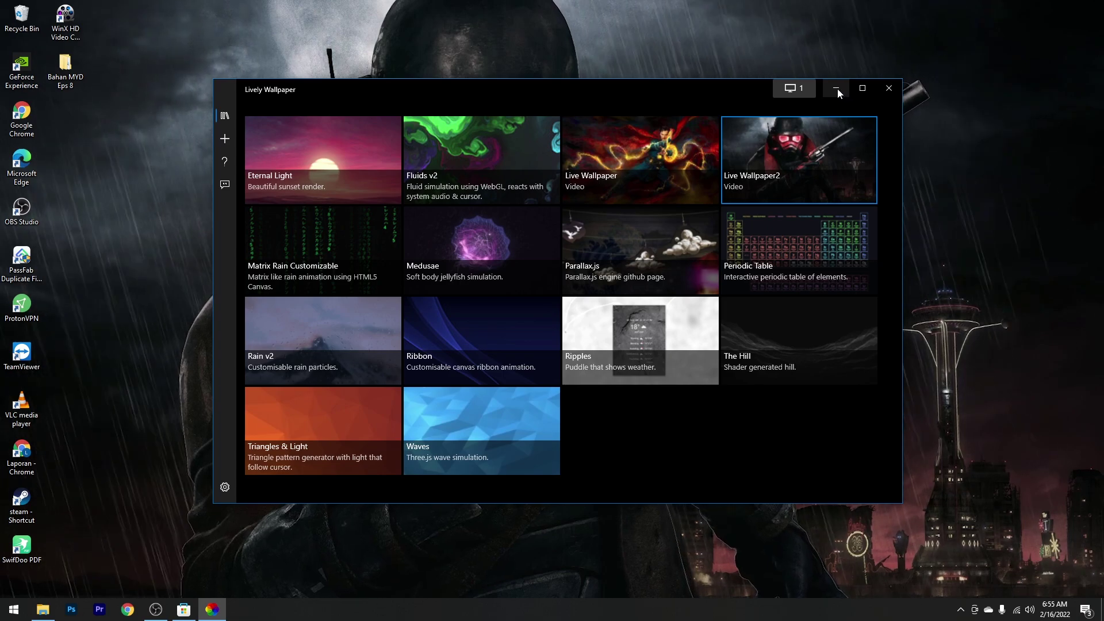
click(837, 88)
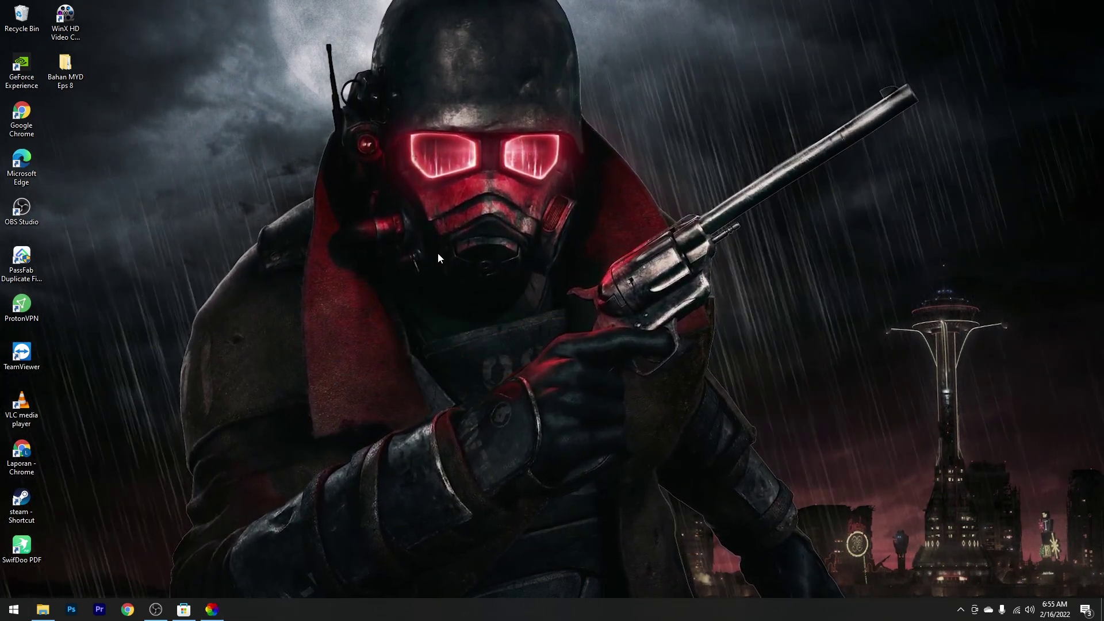
Step: Switch the desktop back to the "Live Wallpaper" video in the Lively library and close the Lively window
click(212, 611)
click(598, 157)
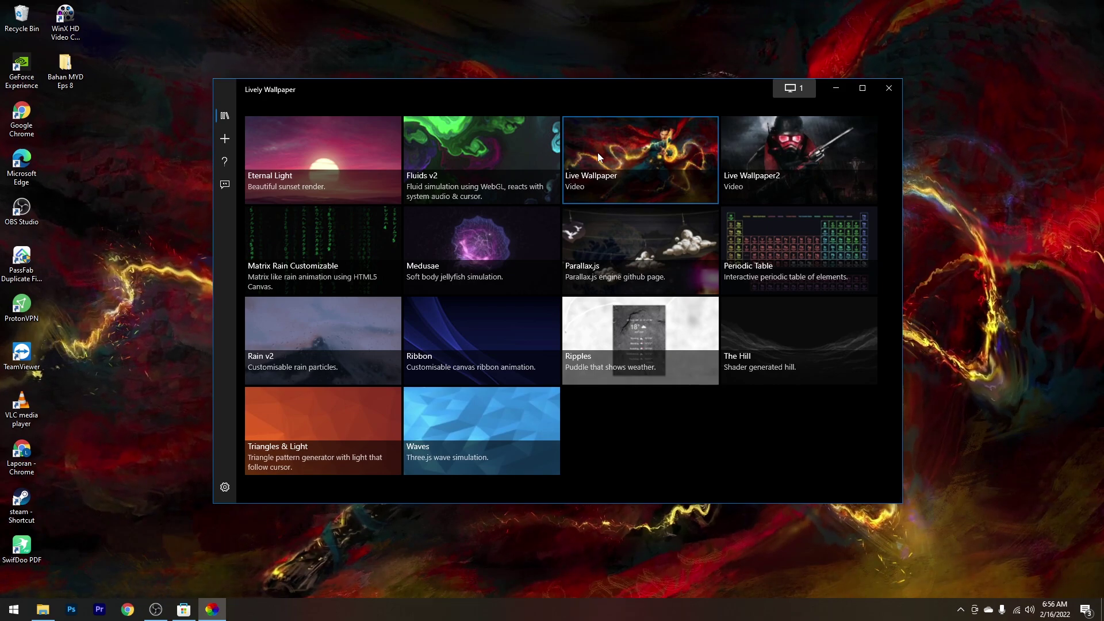
click(888, 88)
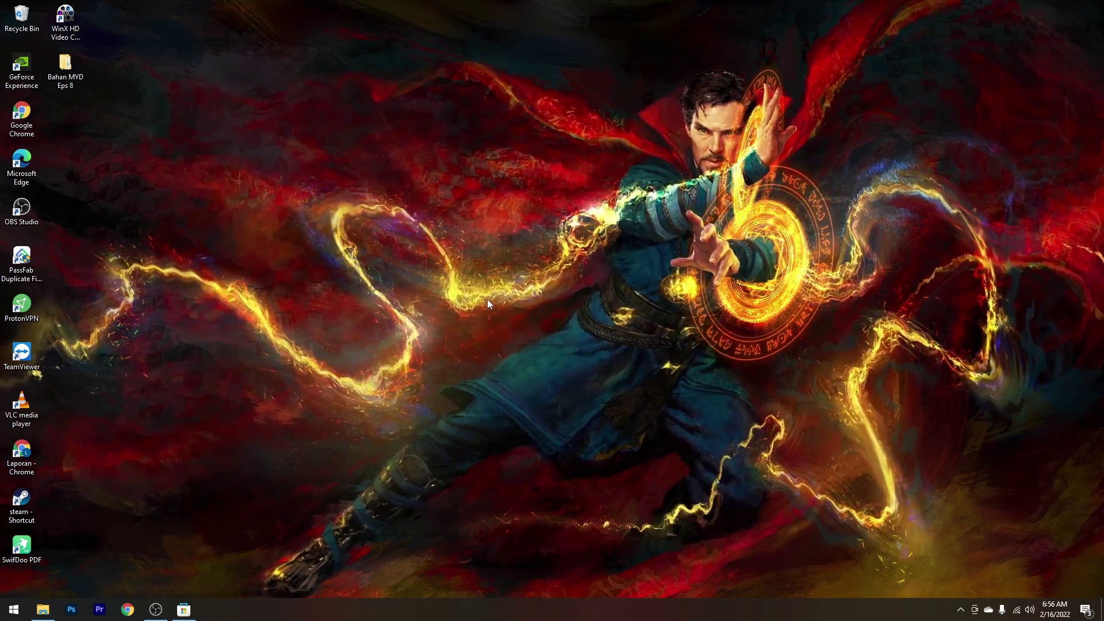
Step: Reopen Lively from its hidden background icon to check the library, then close its window again
click(961, 609)
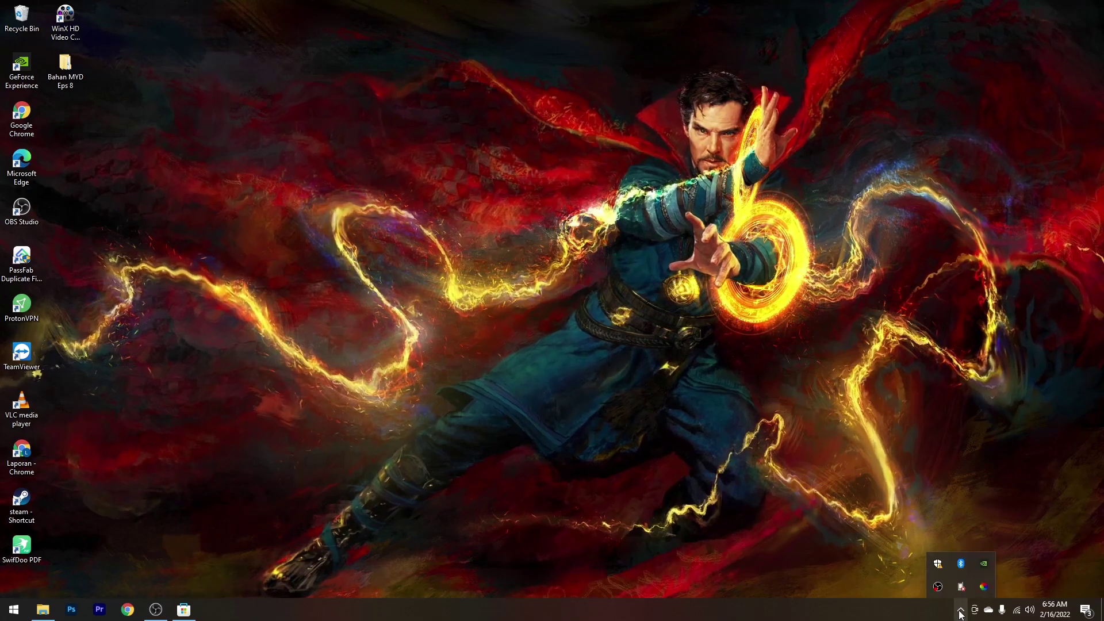
click(984, 587)
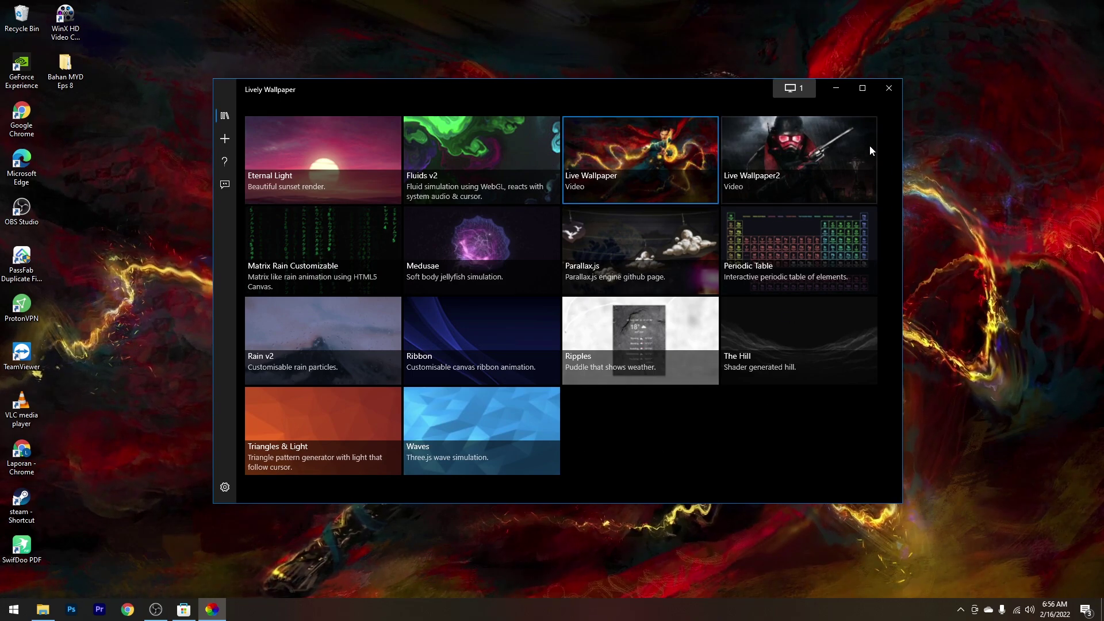
click(886, 89)
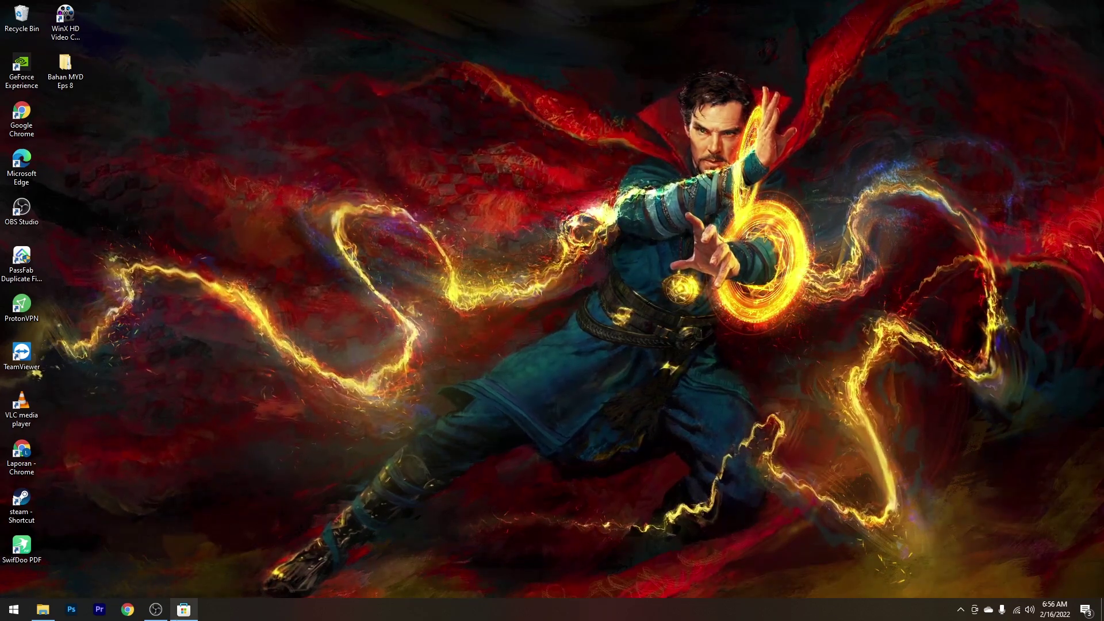
Step: Search the Microsoft Store for TranslucentTB and install it
click(183, 610)
click(620, 34)
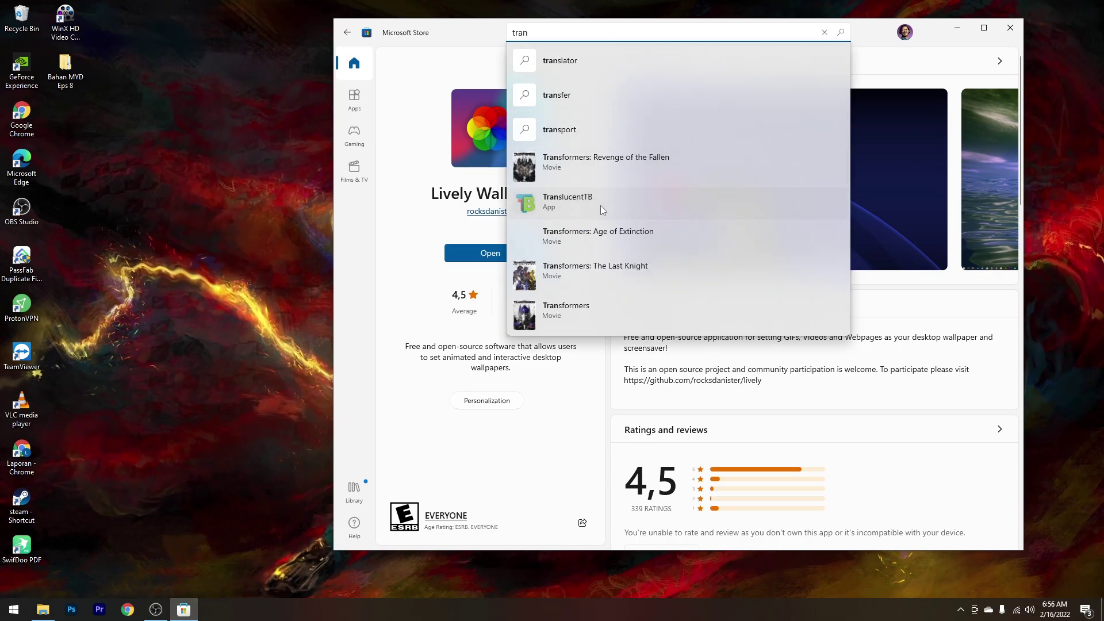
click(600, 202)
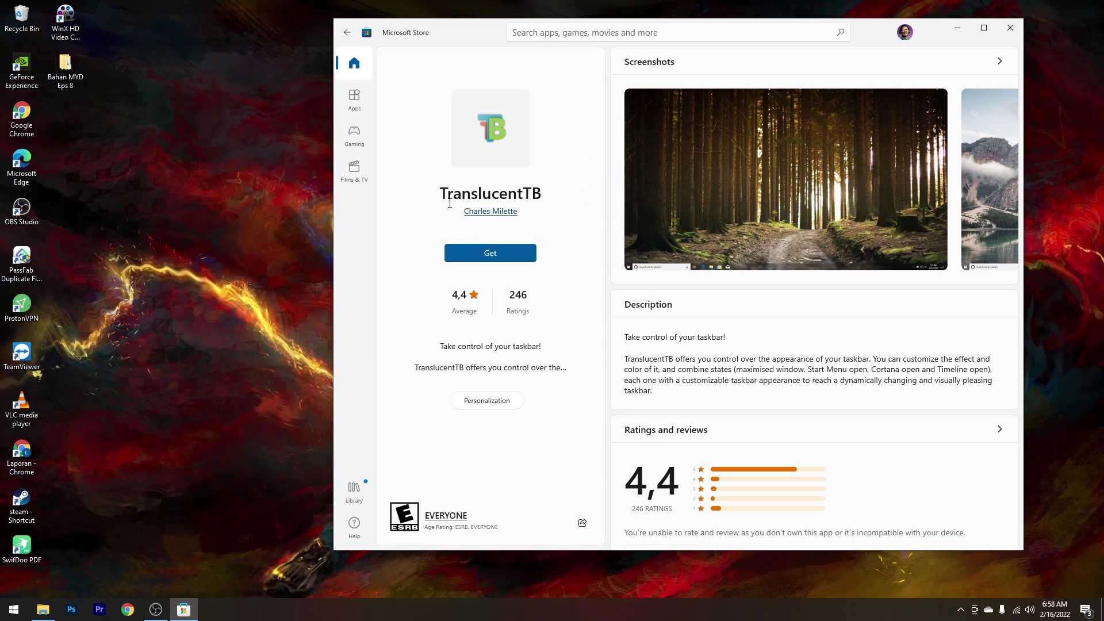
click(517, 250)
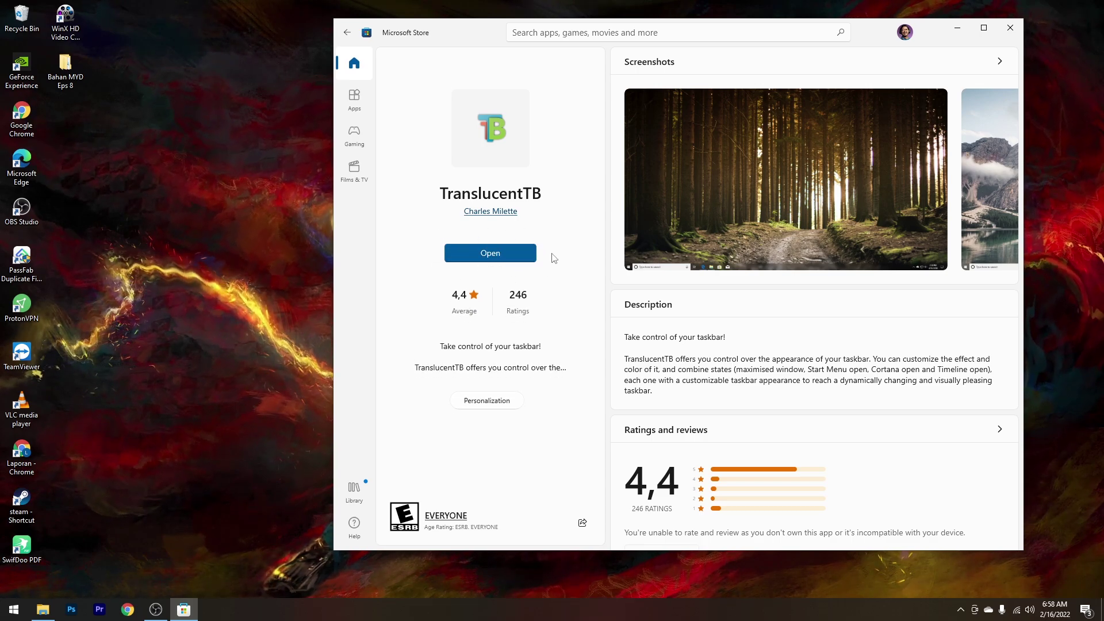
Step: Launch the newly installed TranslucentTB and close the Store window
click(520, 254)
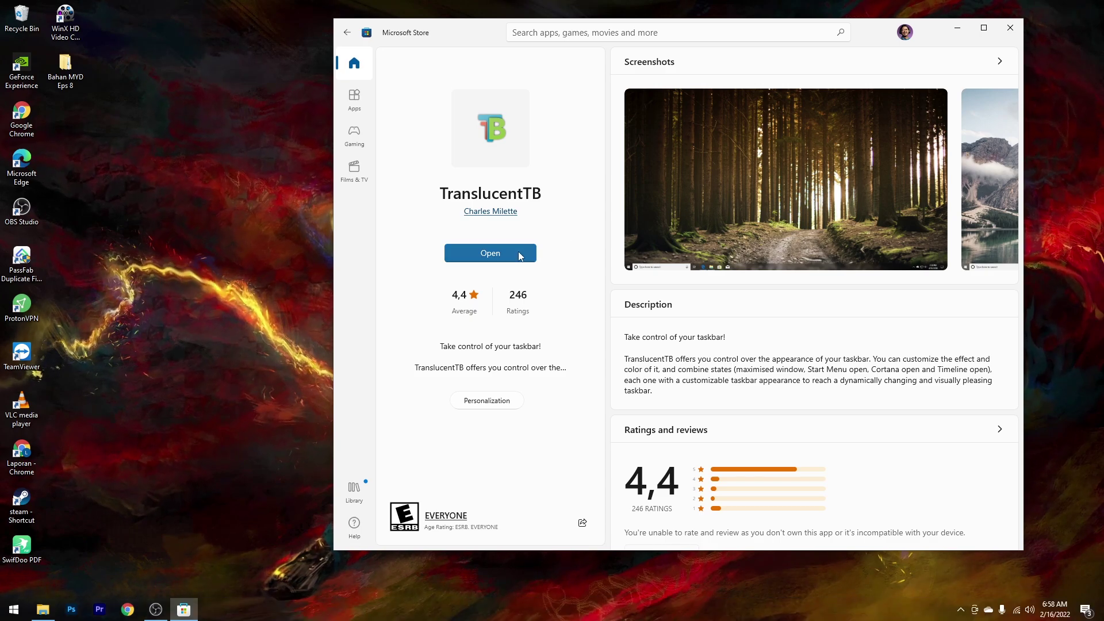
click(635, 427)
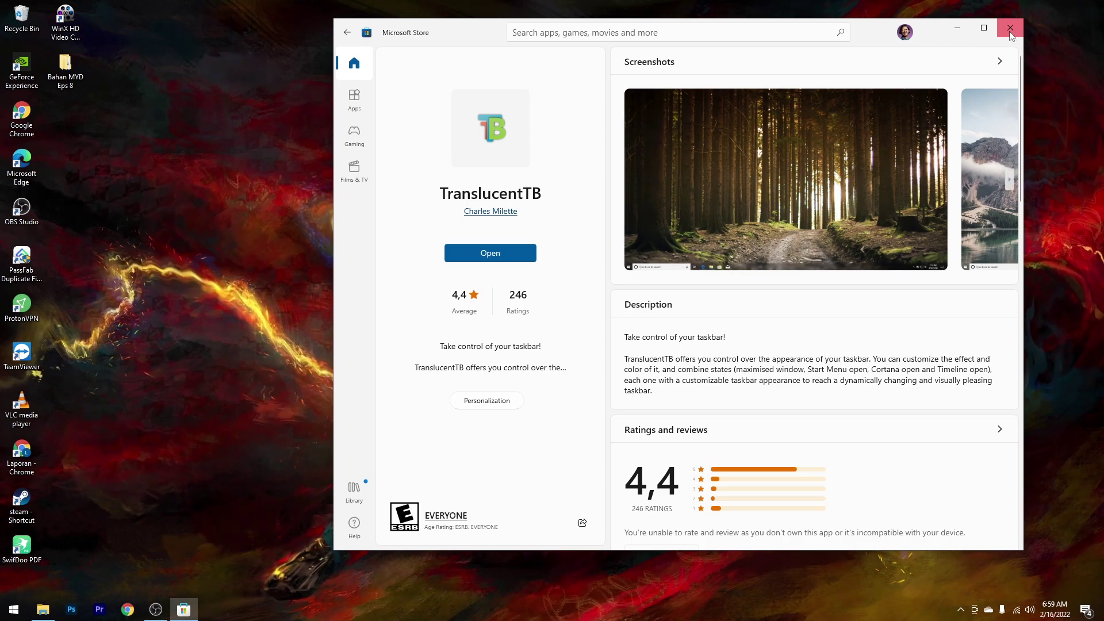
click(1011, 28)
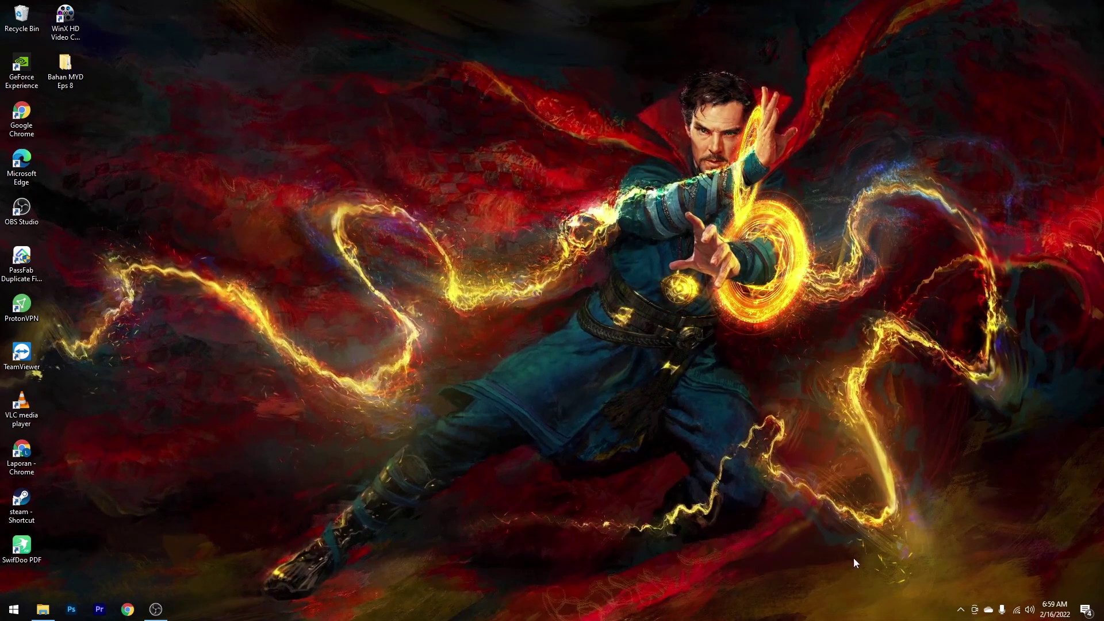
Step: Set TranslucentTB's taskbar effect for the Desktop state to Acrylic
click(961, 610)
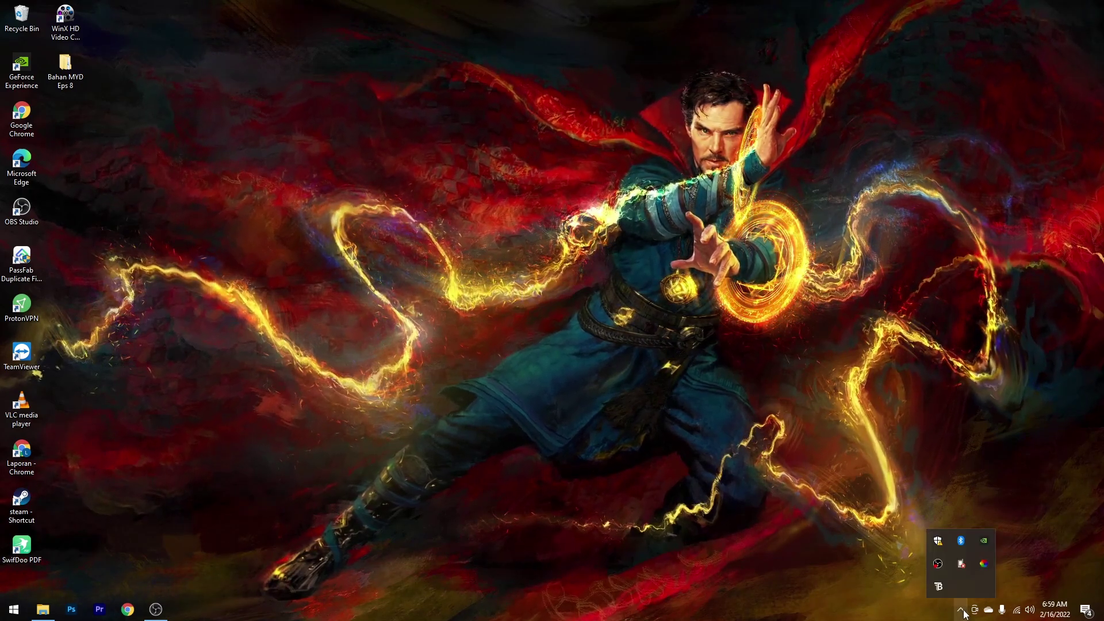
right_click(940, 587)
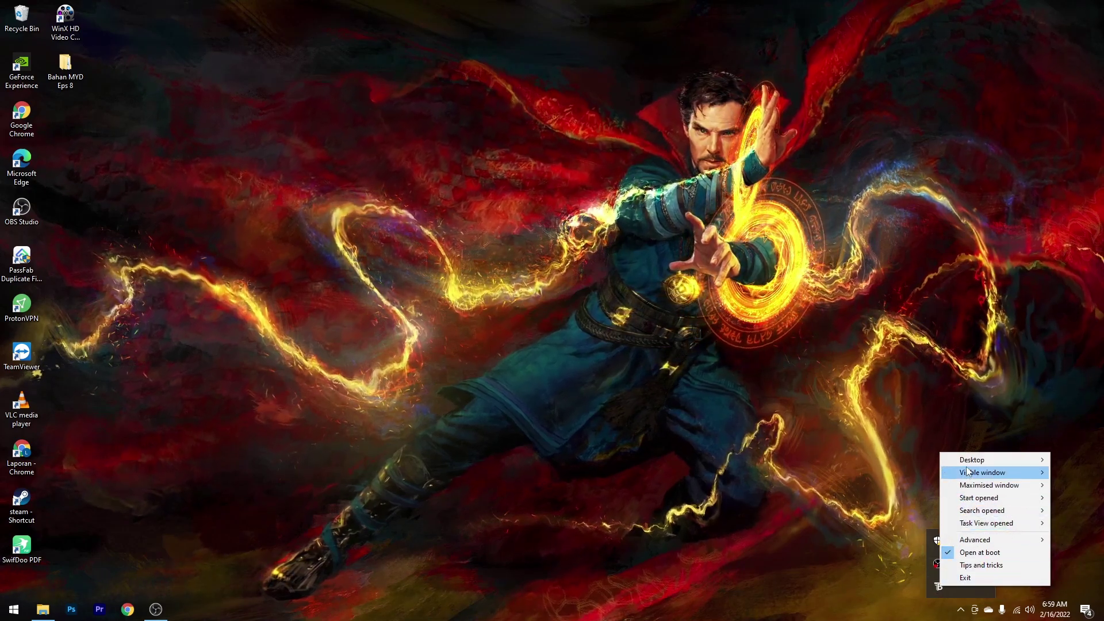
mouse_move(972, 460)
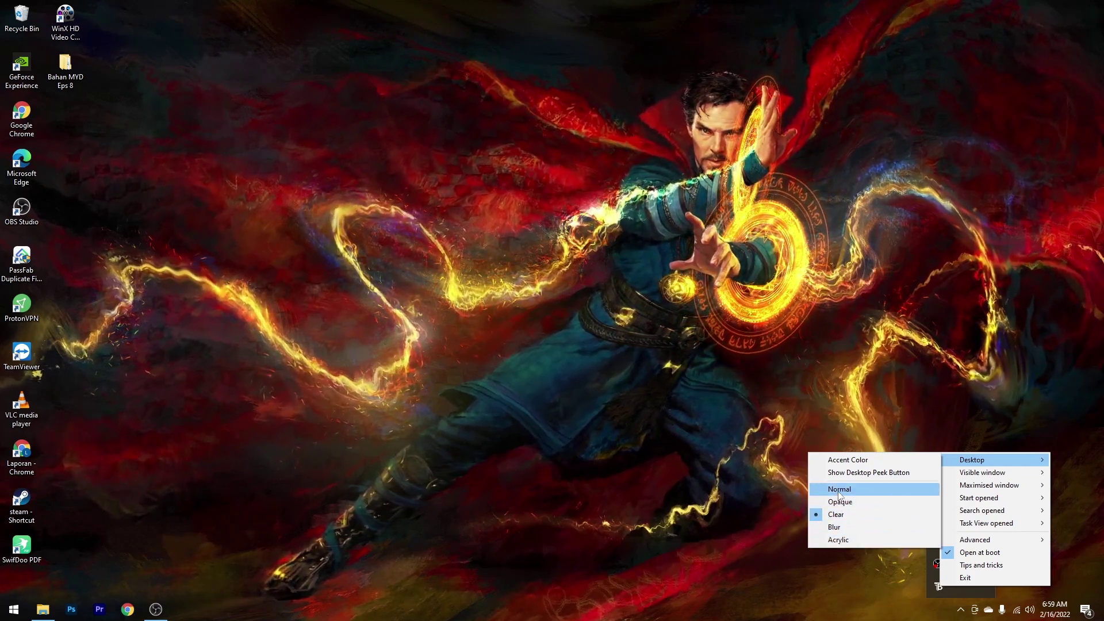
click(830, 538)
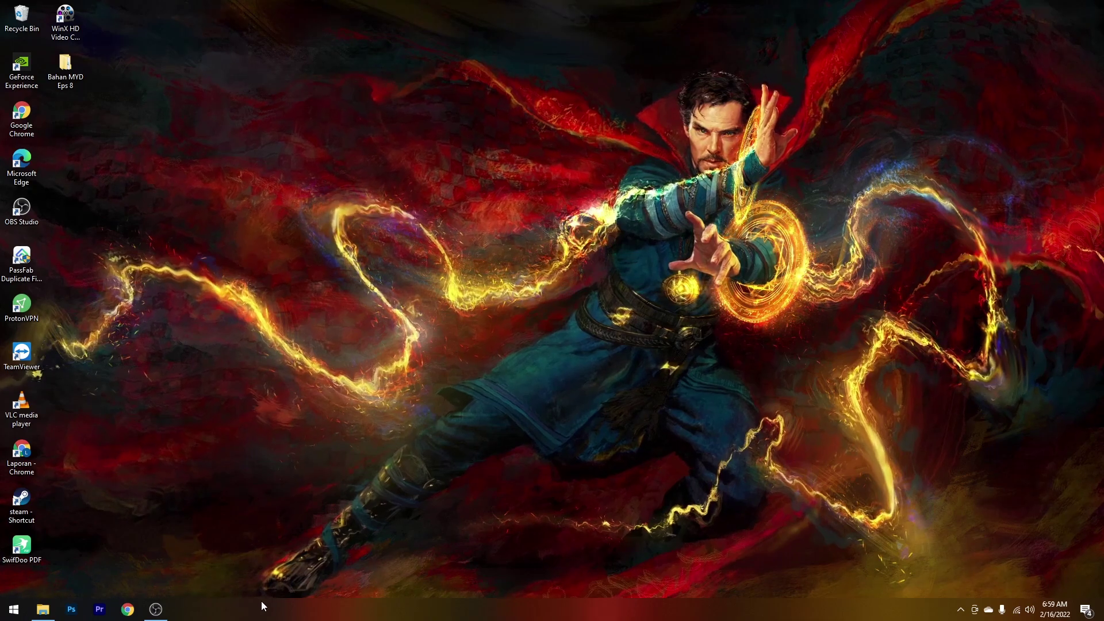
Step: Change TranslucentTB's taskbar effect for the Desktop state to Clear
click(960, 610)
right_click(938, 587)
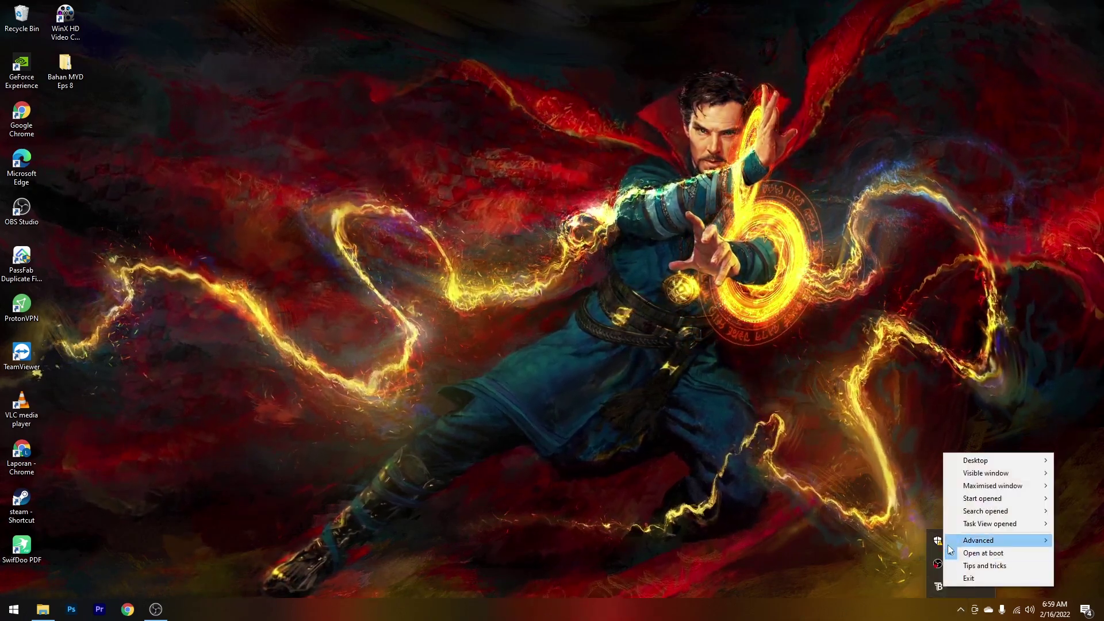
click(852, 516)
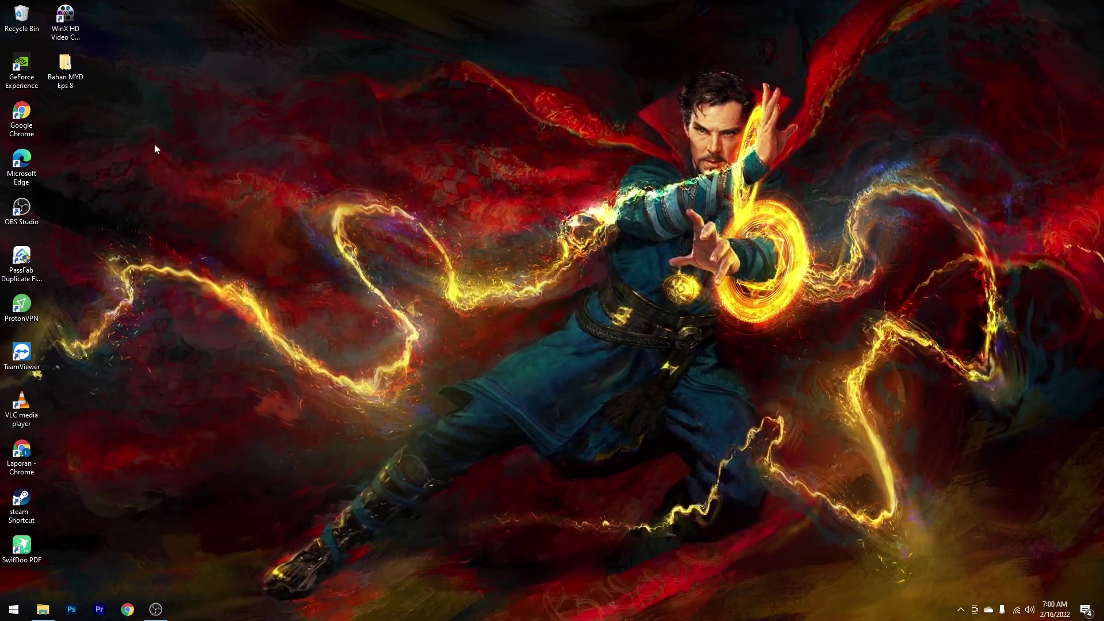
Step: Open the "02. Rainmeter" folder inside "Bahan MYD Eps 8" and start the Rainmeter-4.5.11 installer
double_click(65, 68)
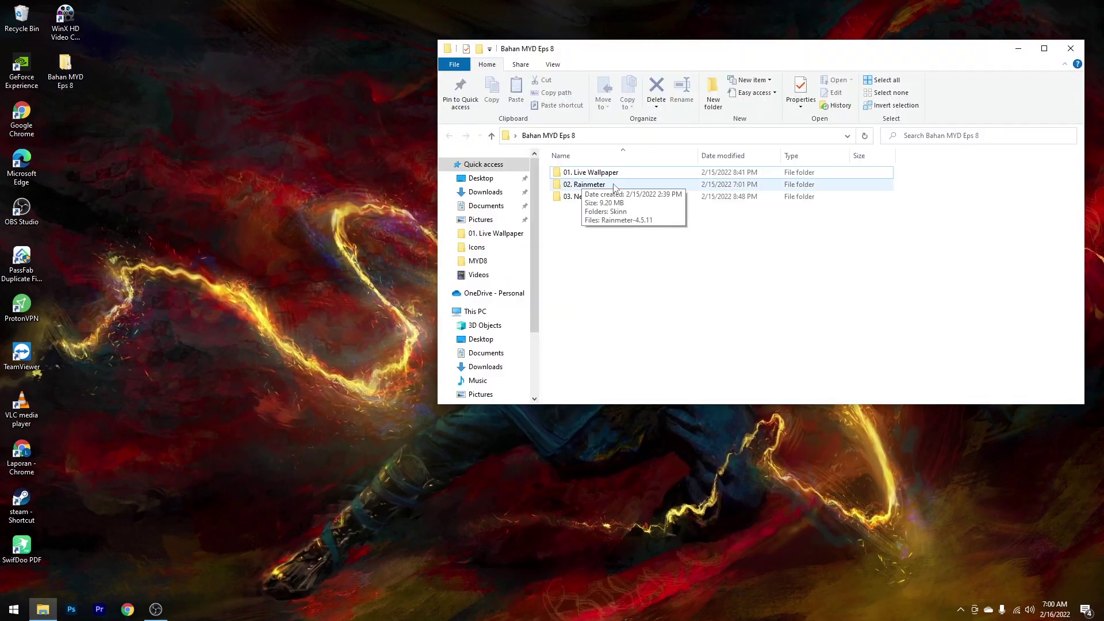
click(614, 187)
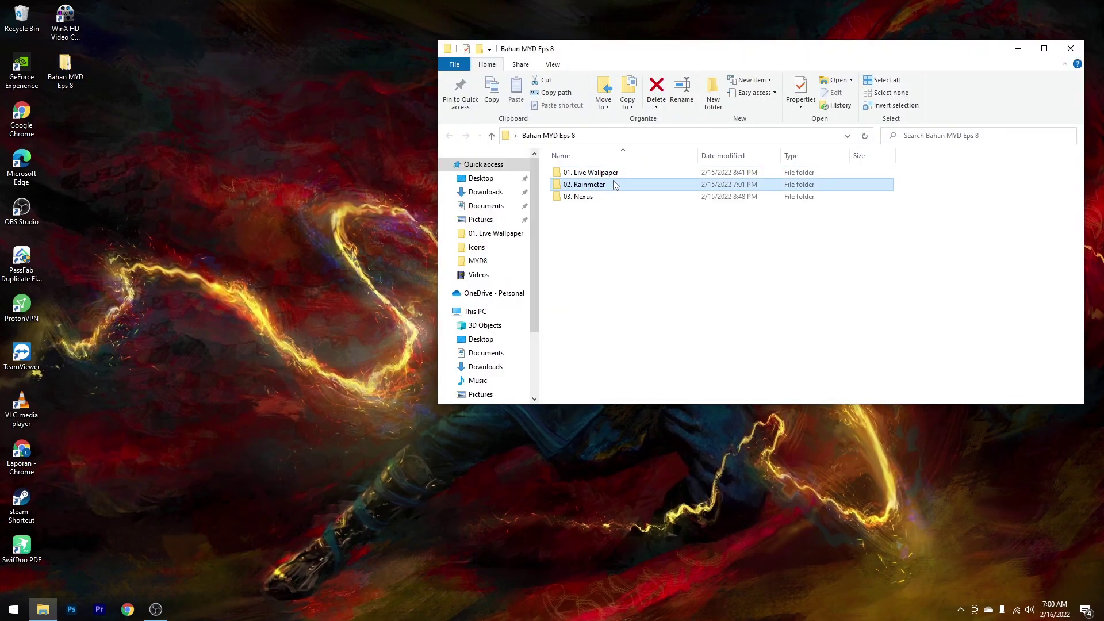
double_click(613, 182)
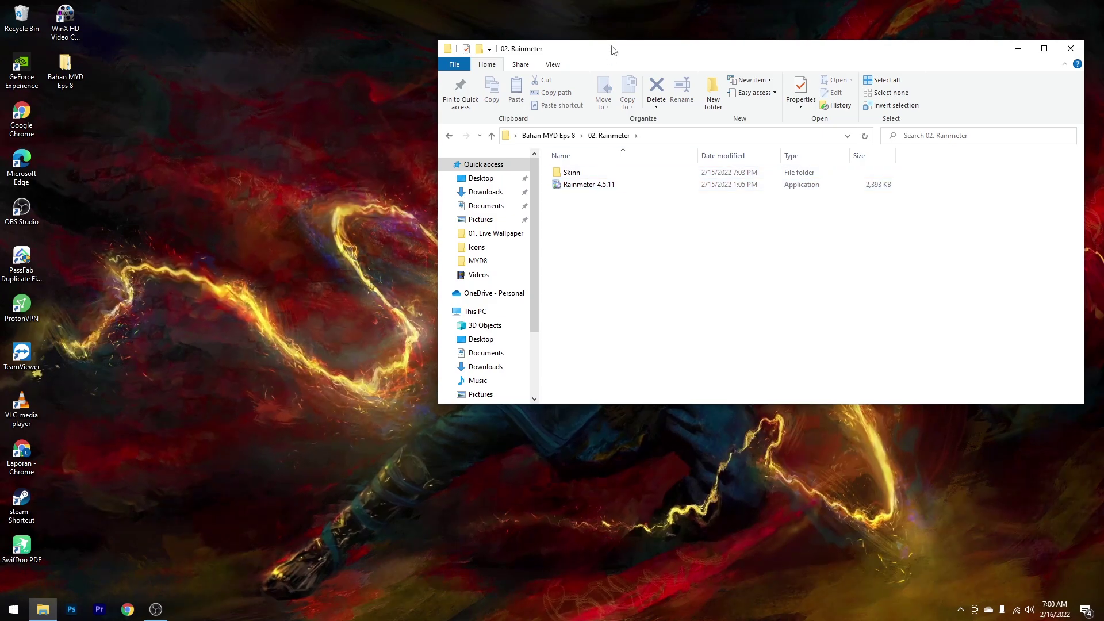
double_click(586, 185)
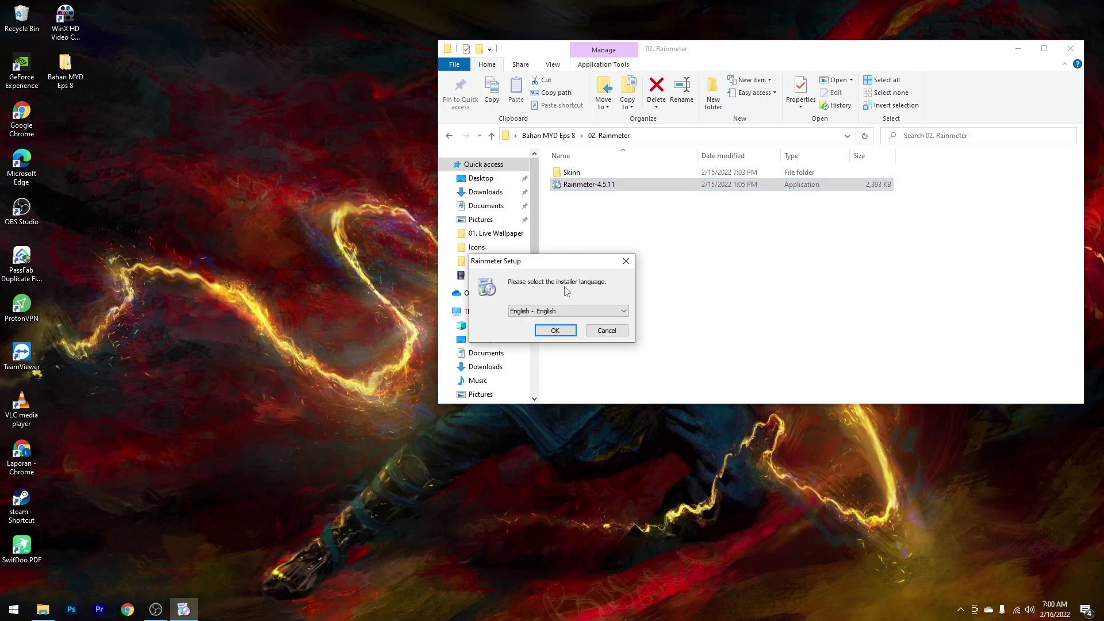
Step: Complete the Rainmeter setup in English as a standard installation, keeping the 64-bit and launch-on-startup options, and run Rainmeter
click(555, 330)
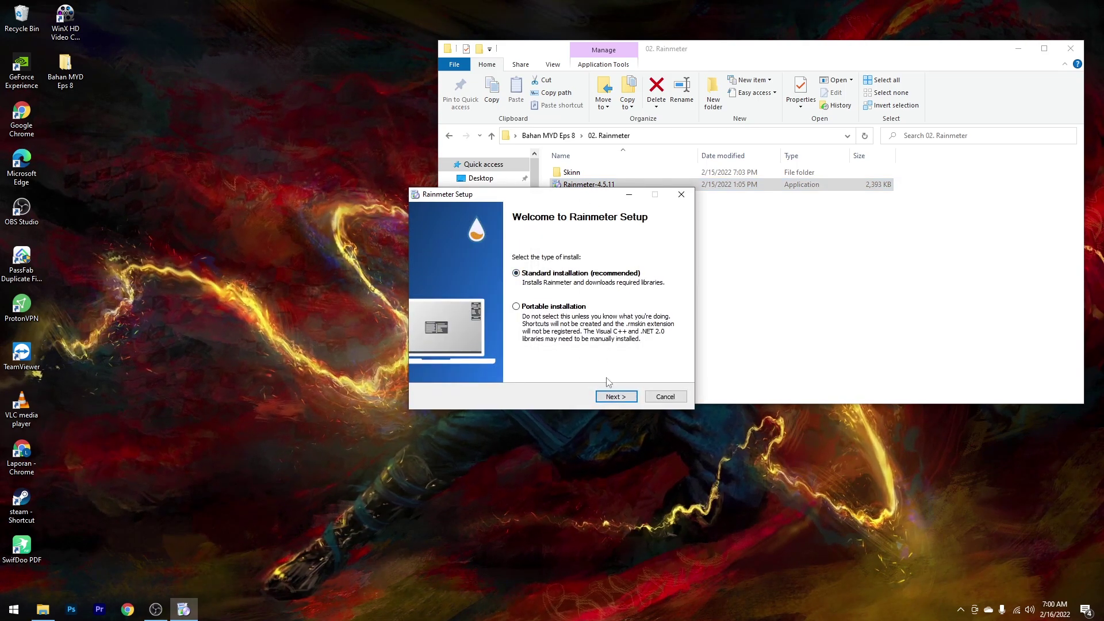
click(612, 398)
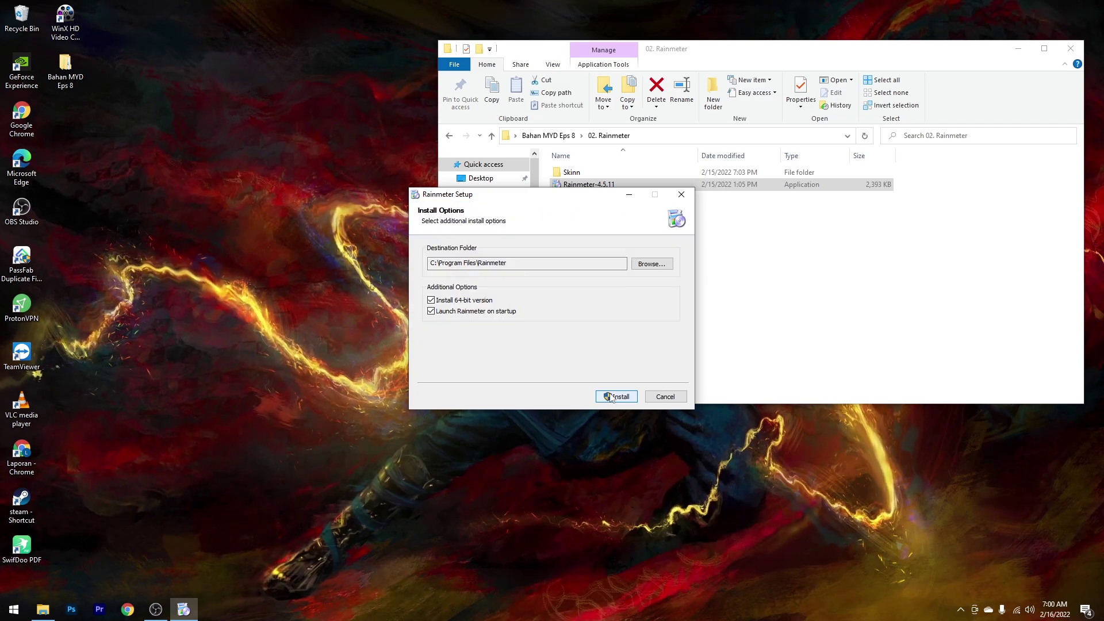
click(613, 397)
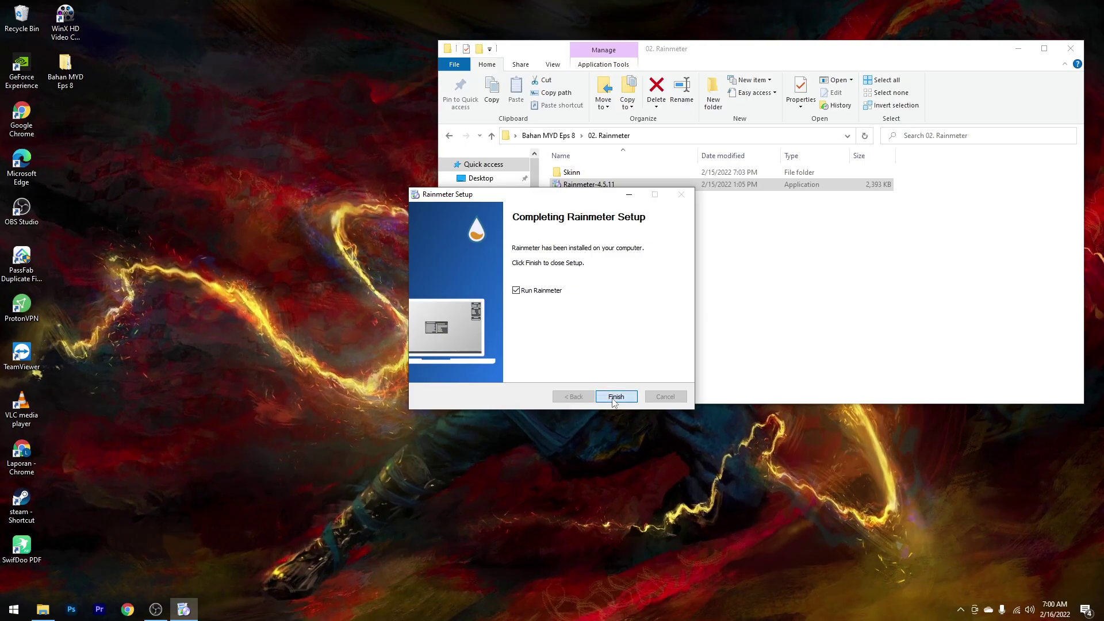
click(615, 397)
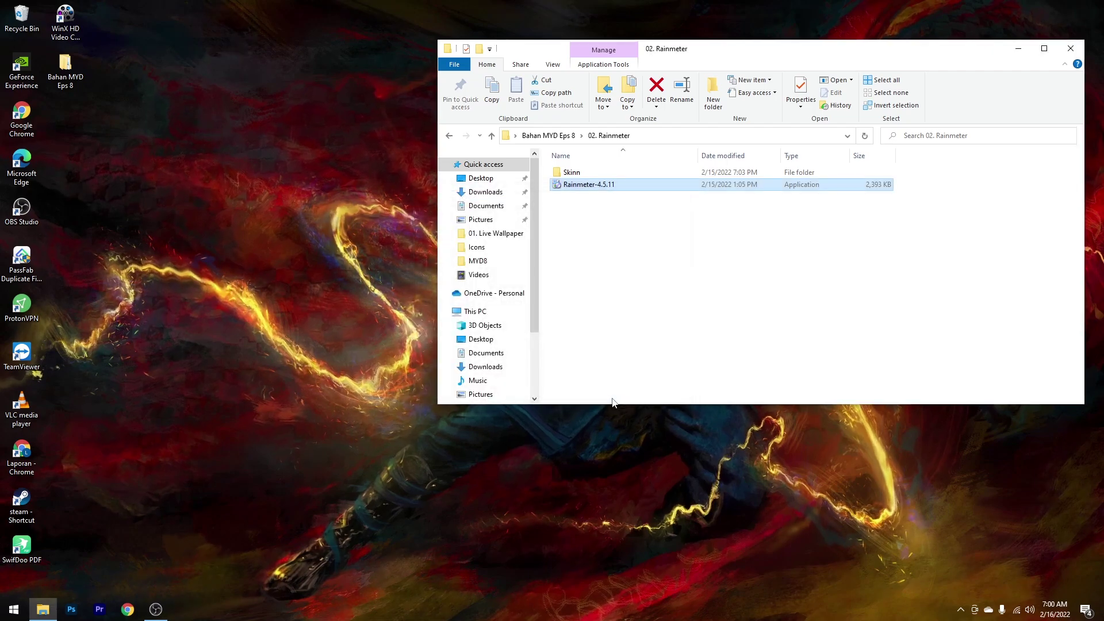
Step: Show the desktop and unload the default Rainmeter welcome, clock, system and disks skins
key(super+d)
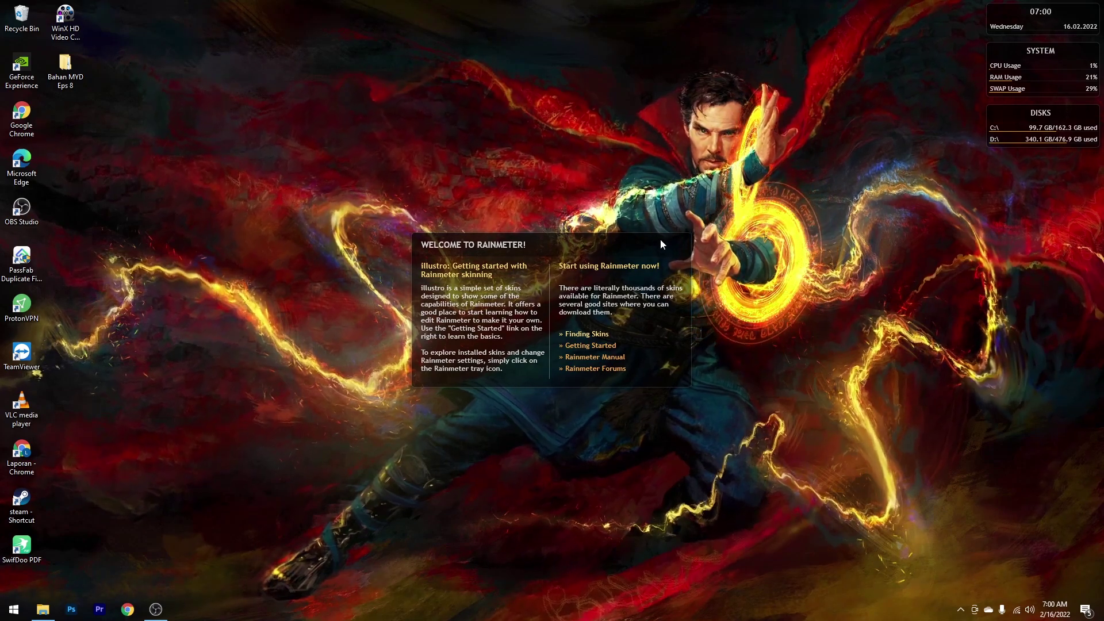
right_click(602, 247)
click(657, 377)
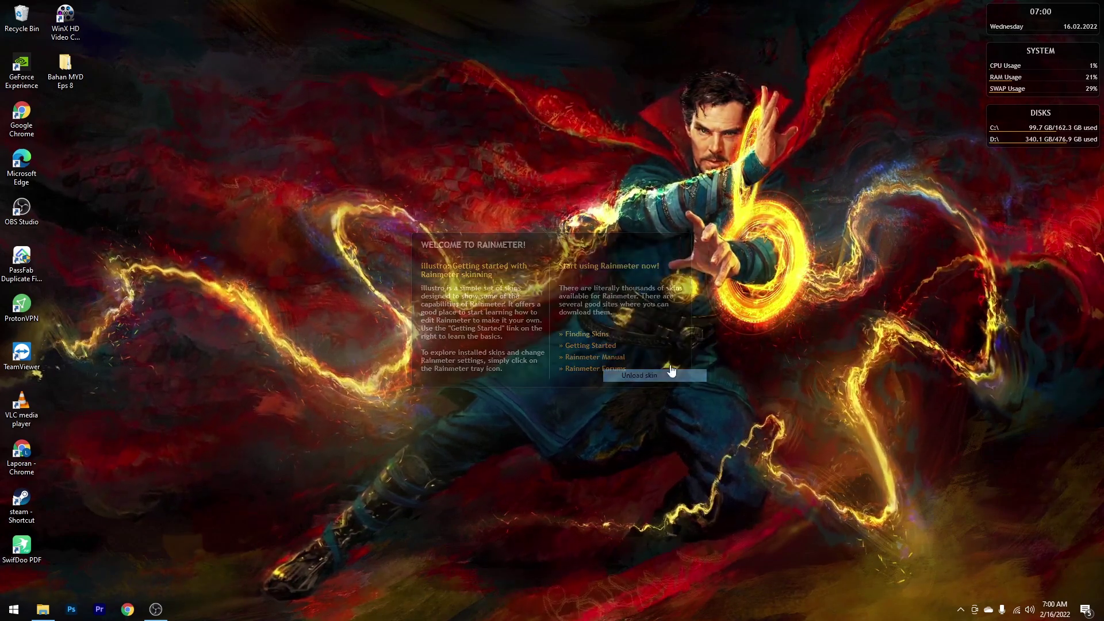
right_click(1021, 13)
click(1028, 142)
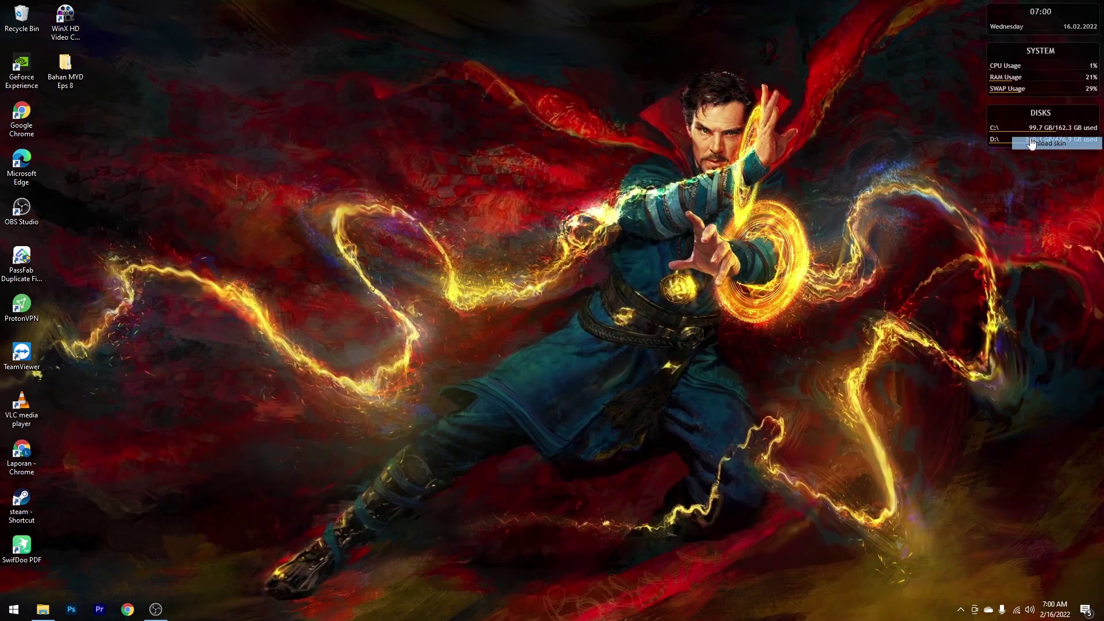
right_click(1005, 49)
click(1022, 176)
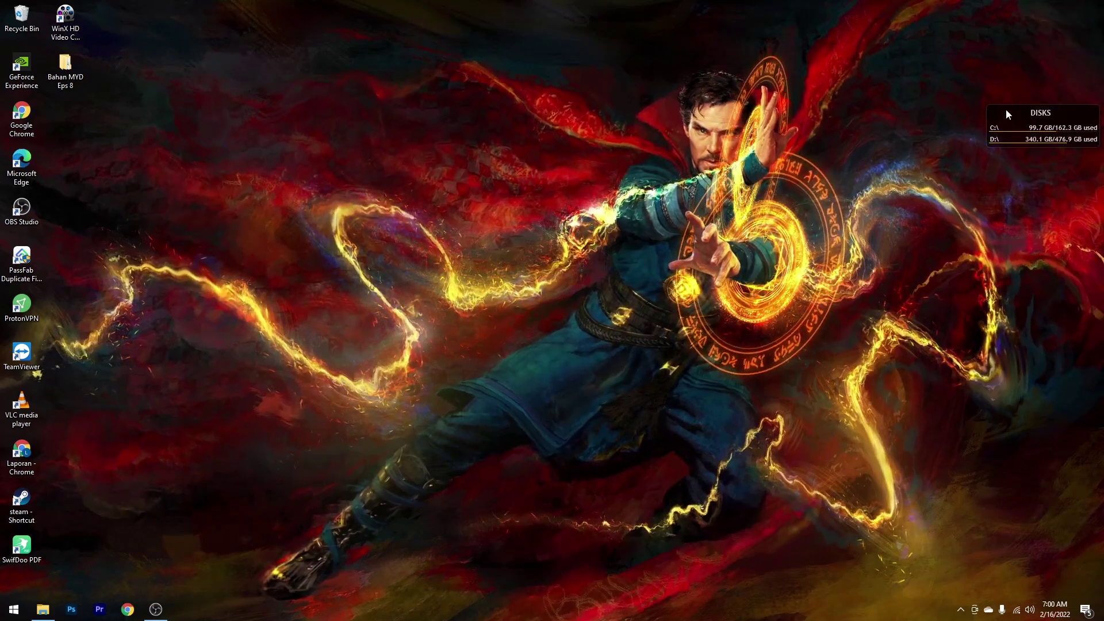
right_click(1006, 108)
click(1034, 238)
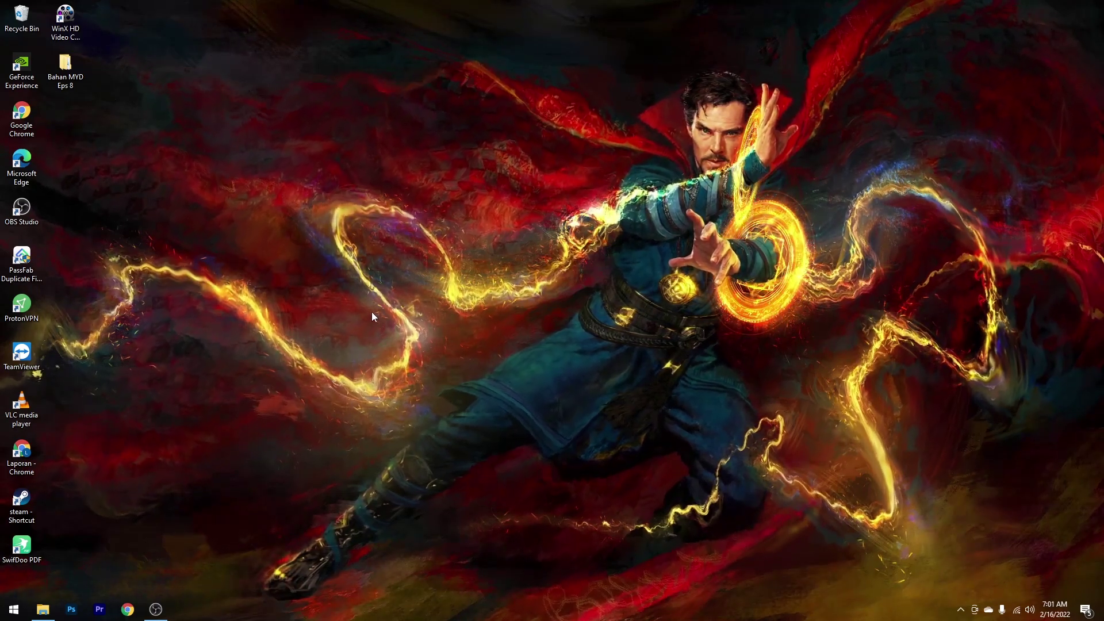
Step: Install the Lano Visualizer skin from the "Skinn" folder without loading its included skins
click(46, 613)
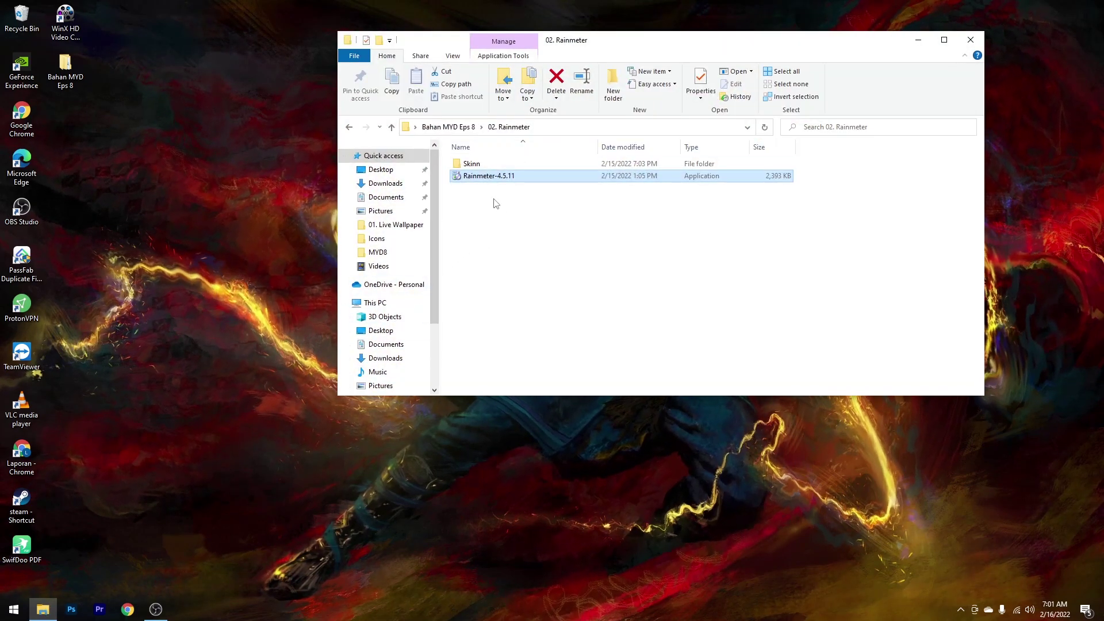
double_click(469, 165)
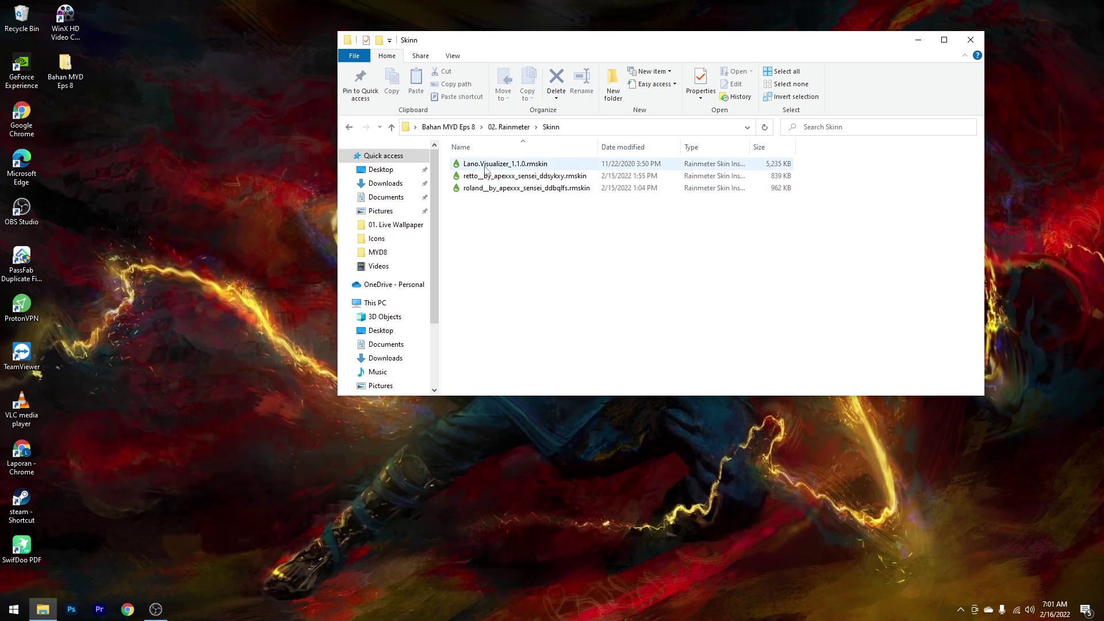
double_click(485, 166)
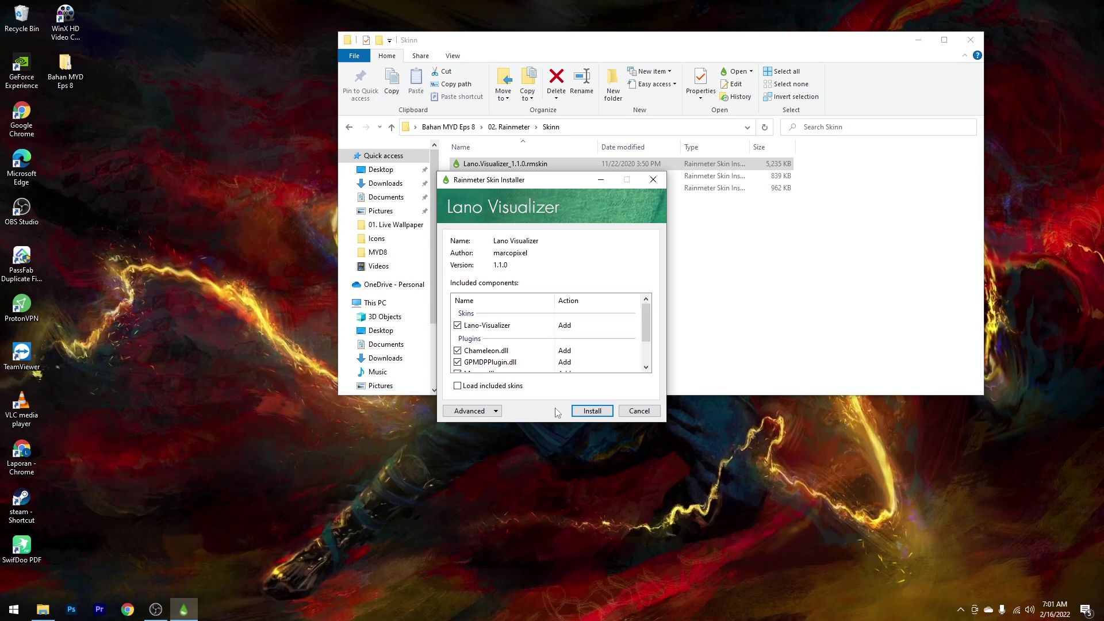
click(582, 412)
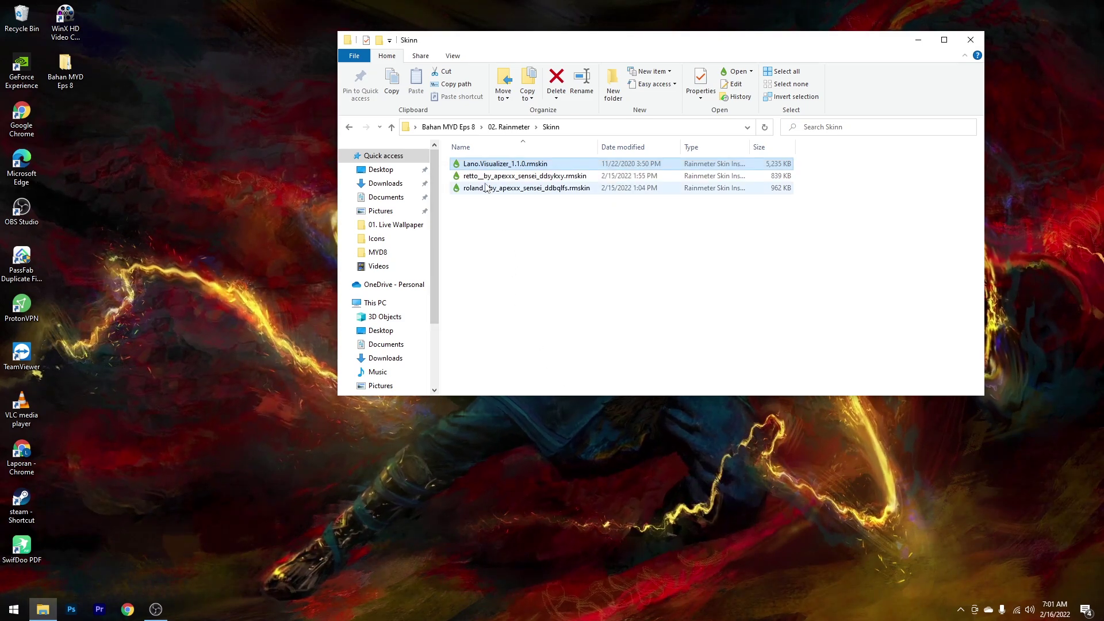
Step: Install the Retto skin from the same folder without applying its included layout
click(483, 179)
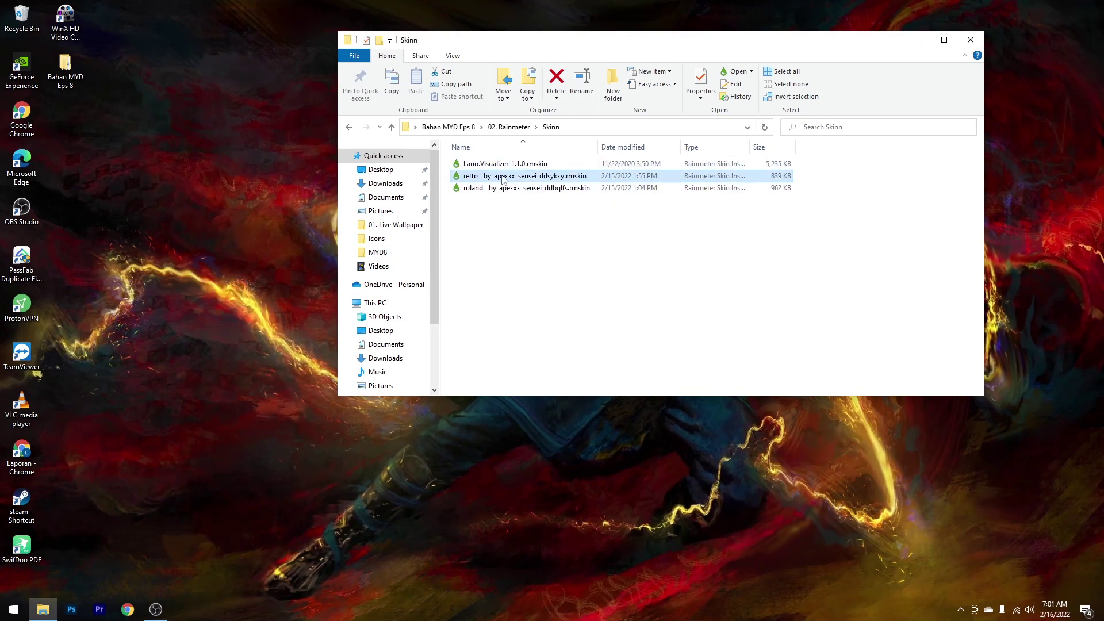
double_click(505, 178)
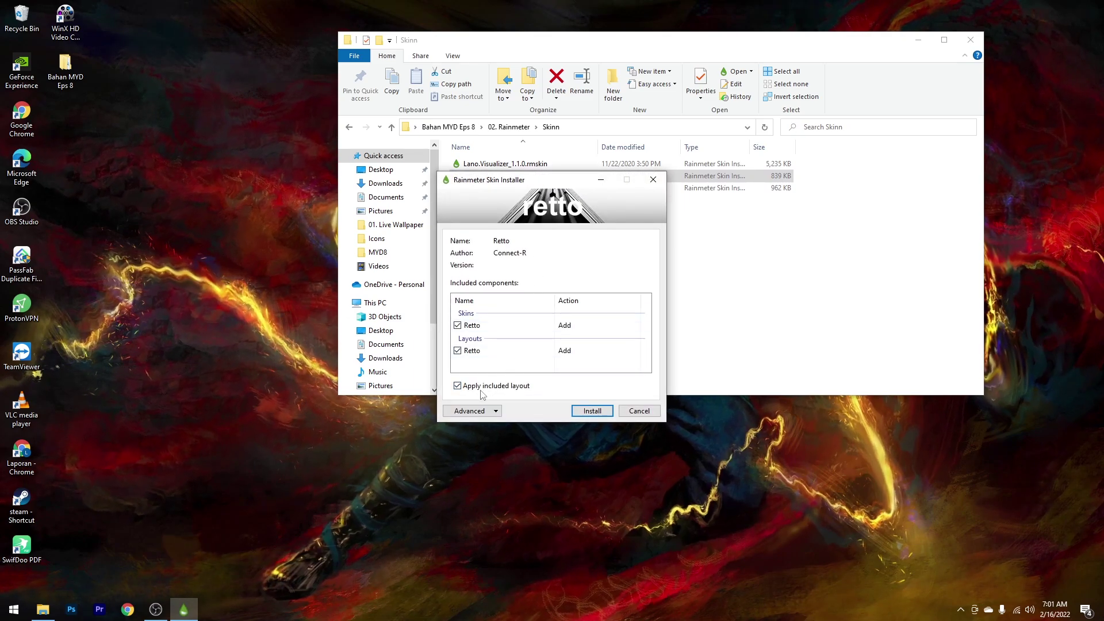
click(592, 411)
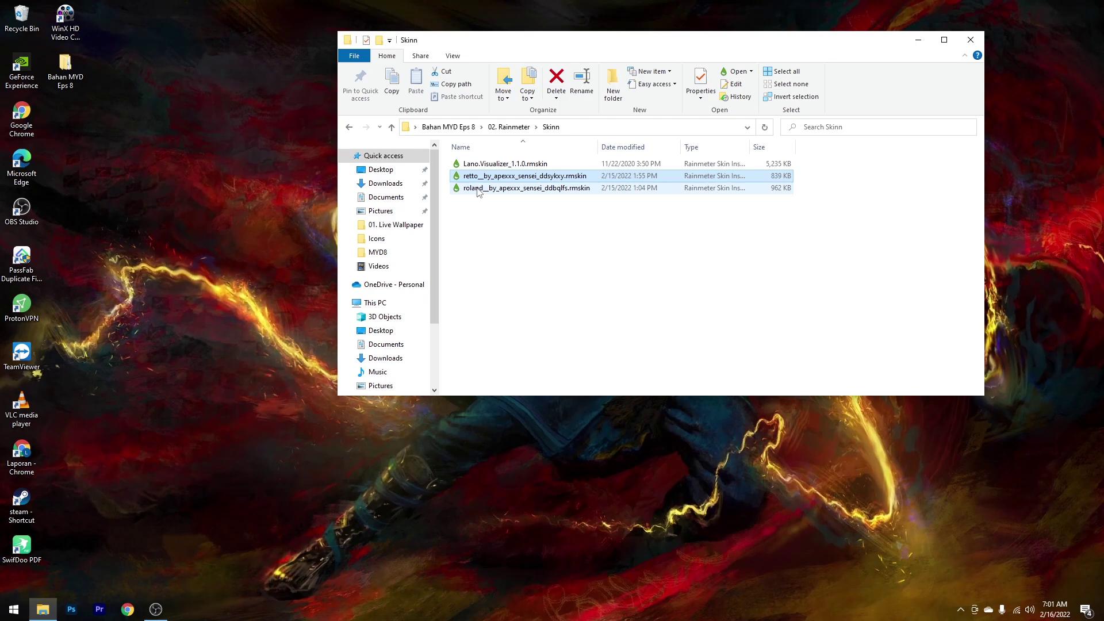
Step: Install the Roland skin without applying its included layout and minimize the folder window
double_click(487, 188)
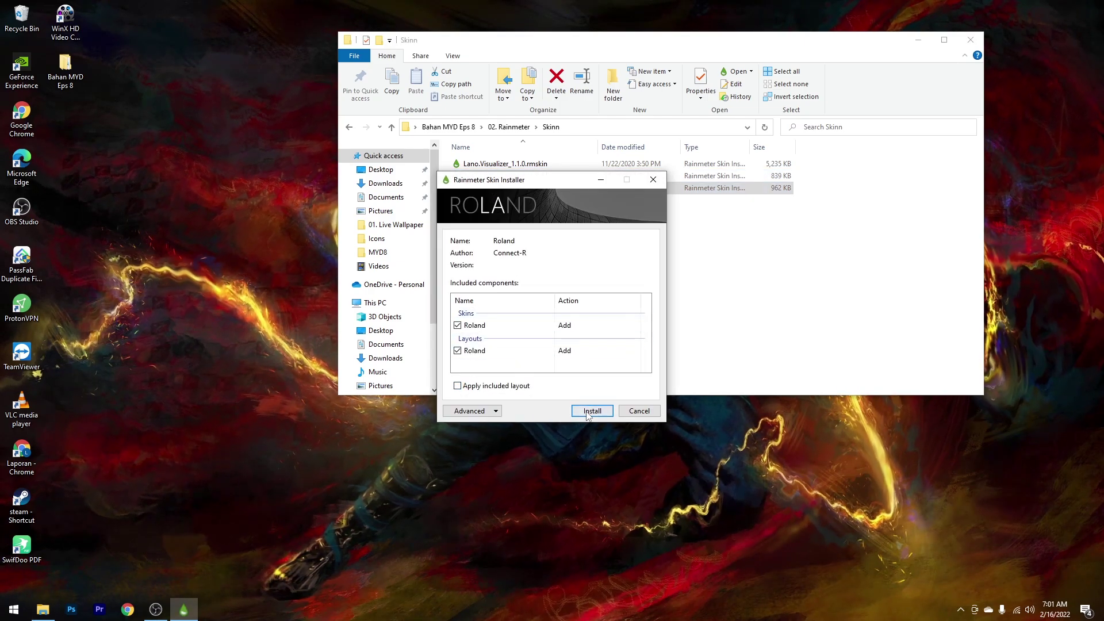
click(588, 412)
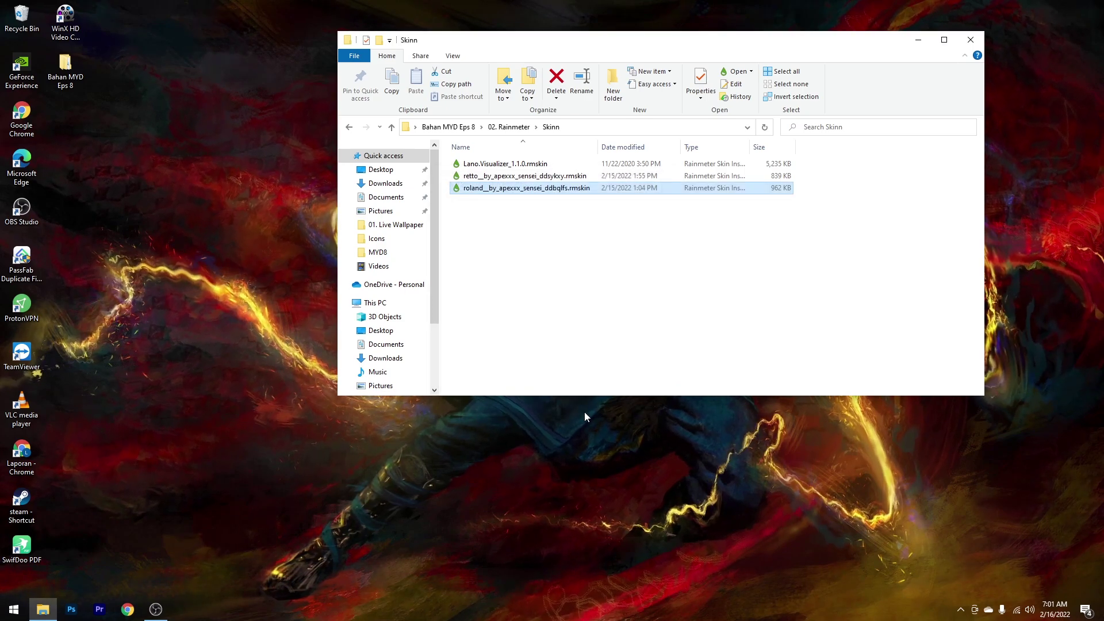
click(914, 46)
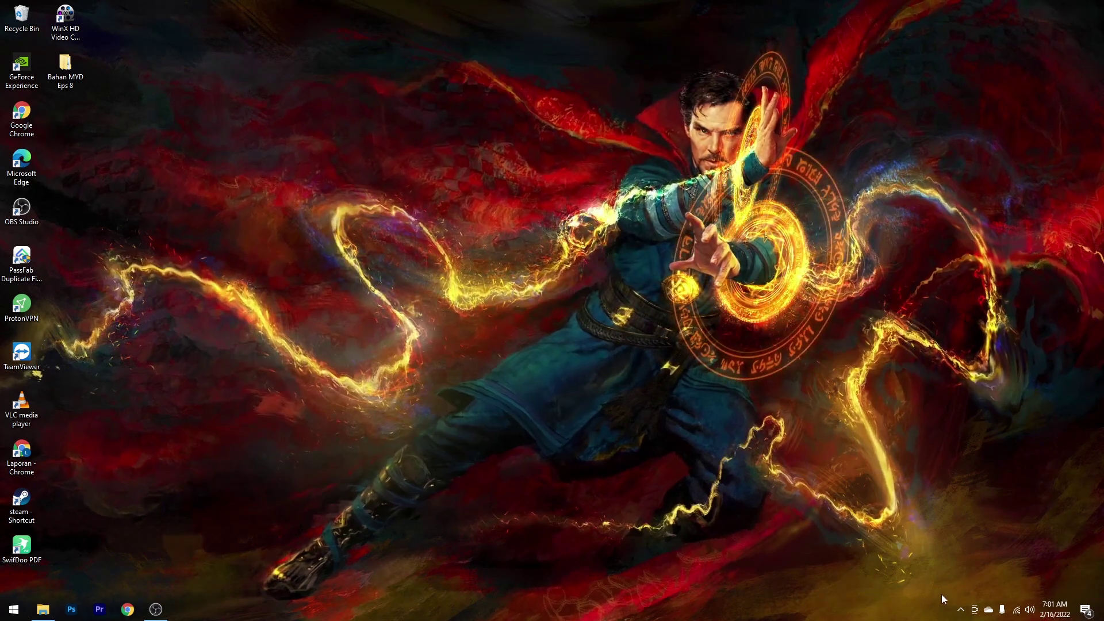
Step: Open the Rainmeter manager, load Roland's Date.ini skin and place it at the bottom centre of the desktop, just above the taskbar
click(960, 610)
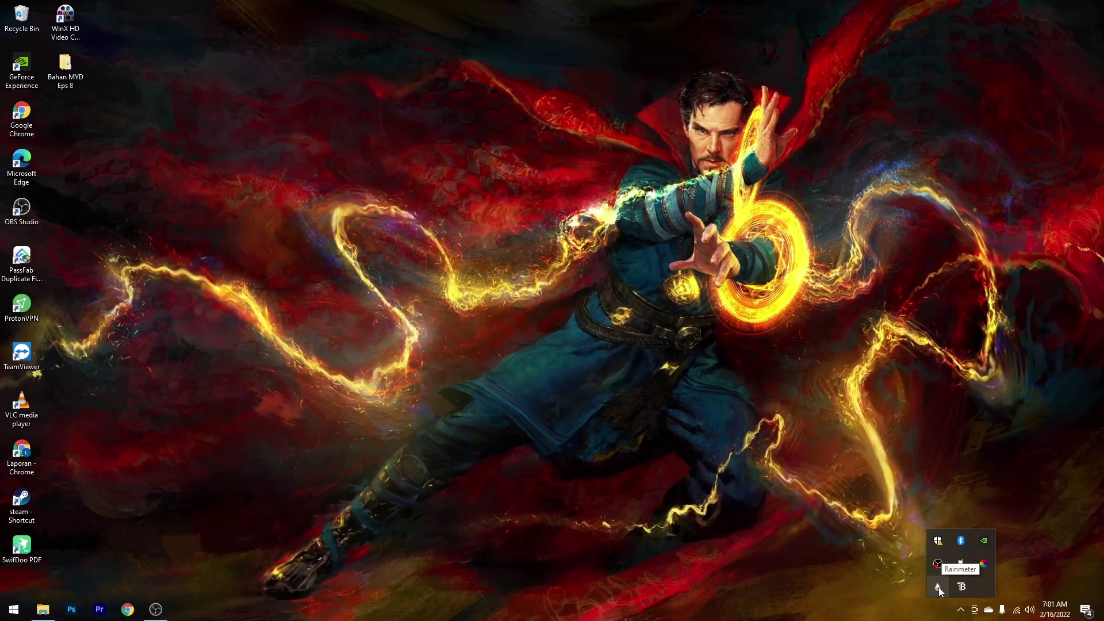
click(938, 588)
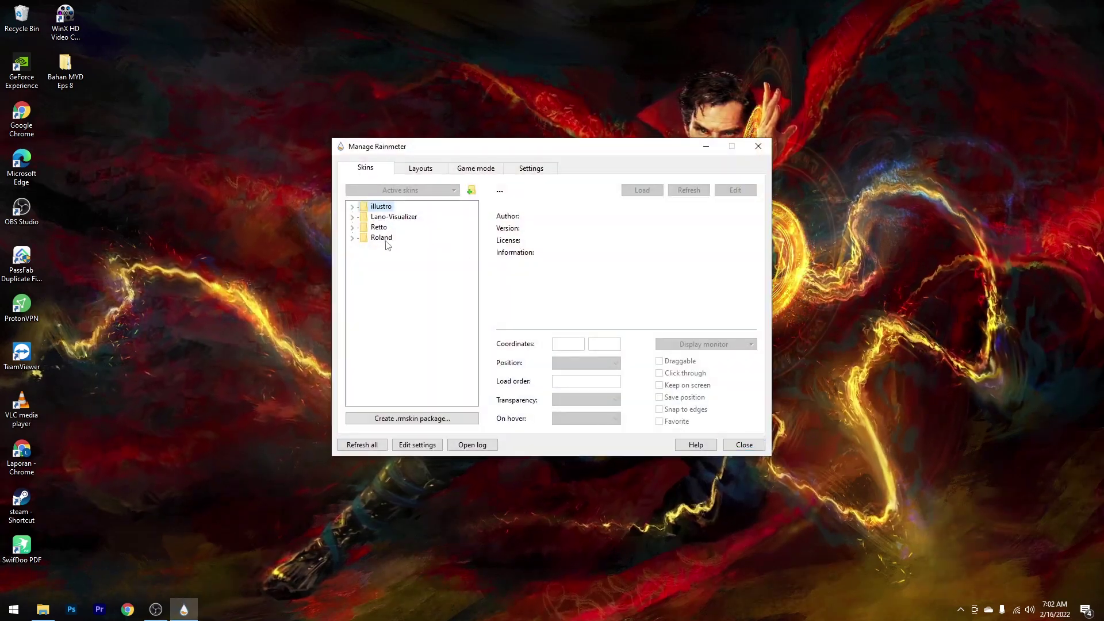
click(353, 237)
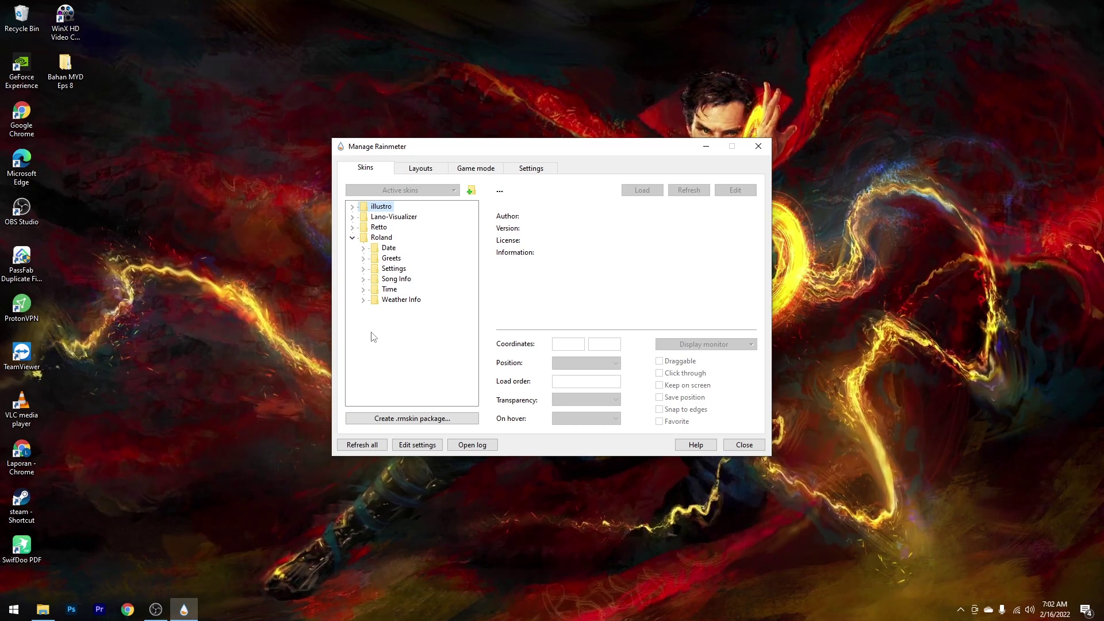
click(353, 237)
click(353, 238)
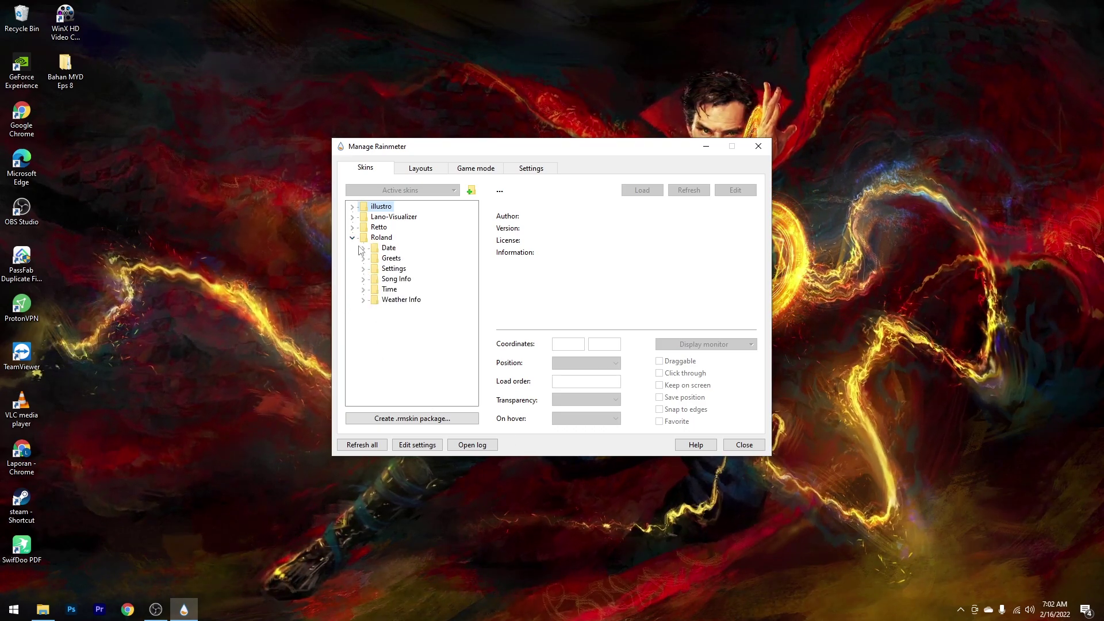
click(363, 248)
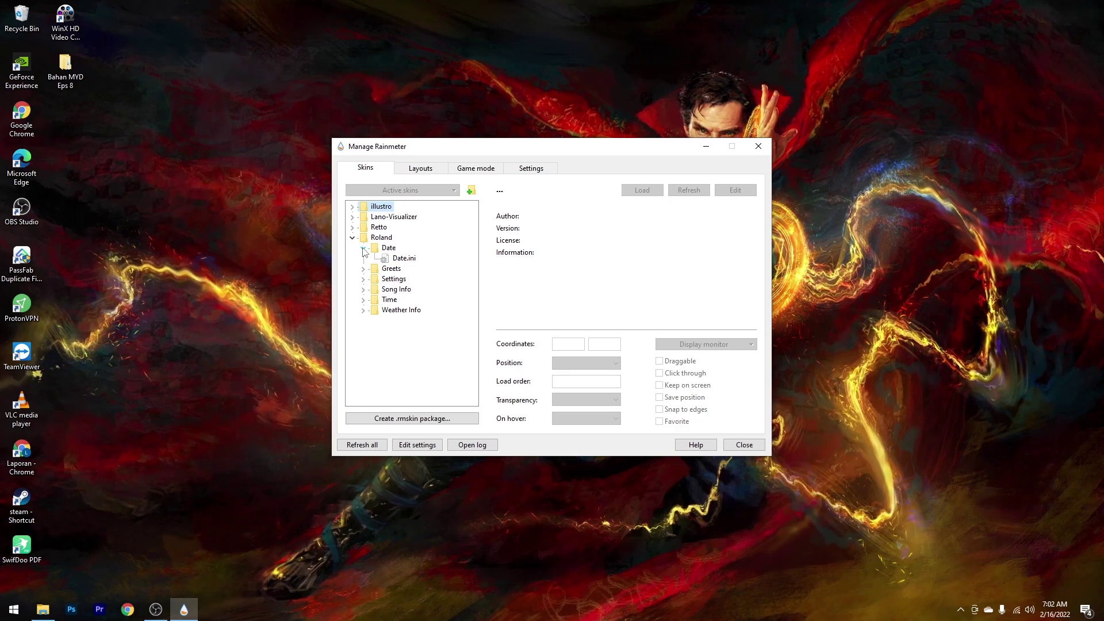
double_click(404, 259)
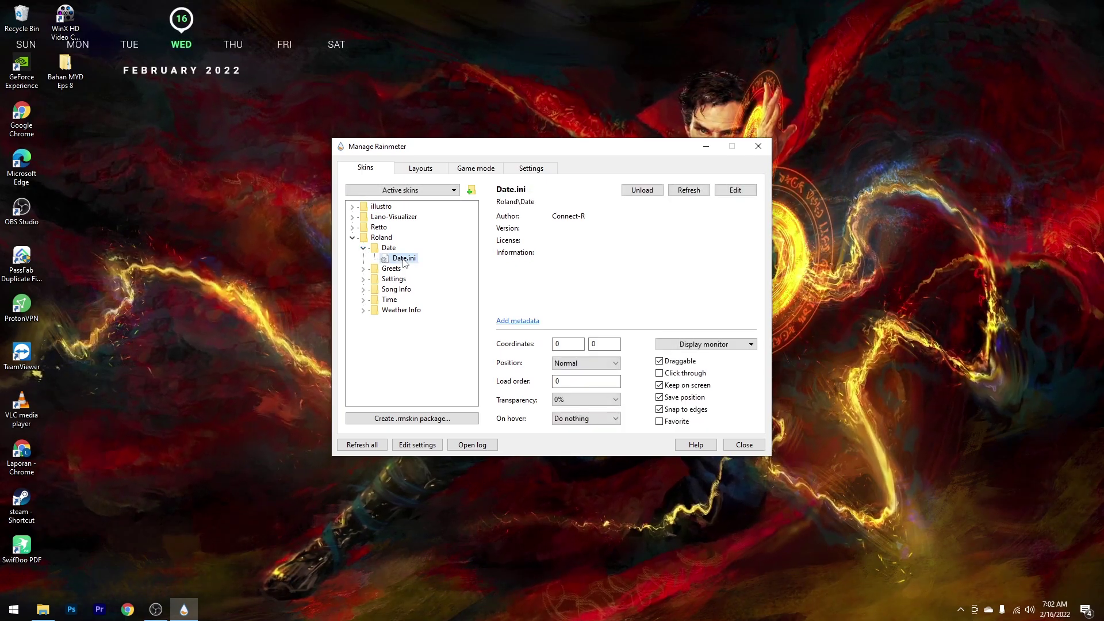
drag(182, 35, 281, 188)
drag(481, 453, 562, 545)
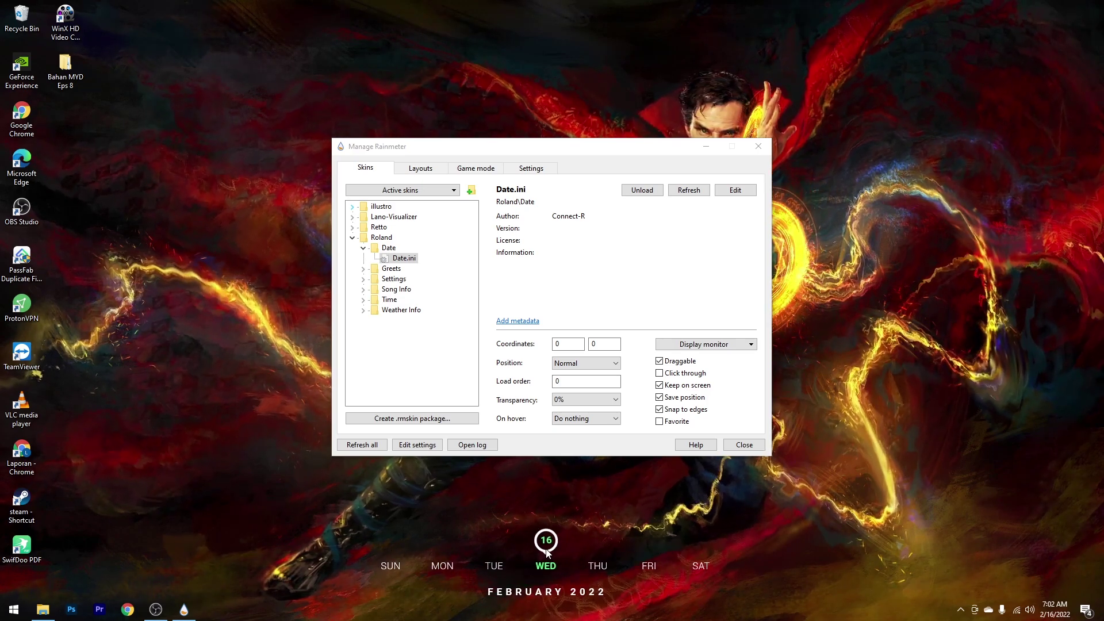
Step: Load Retto's "Time and Date.ini" skin, minimize the manager and place the skin midway down the left side of the desktop
click(406, 288)
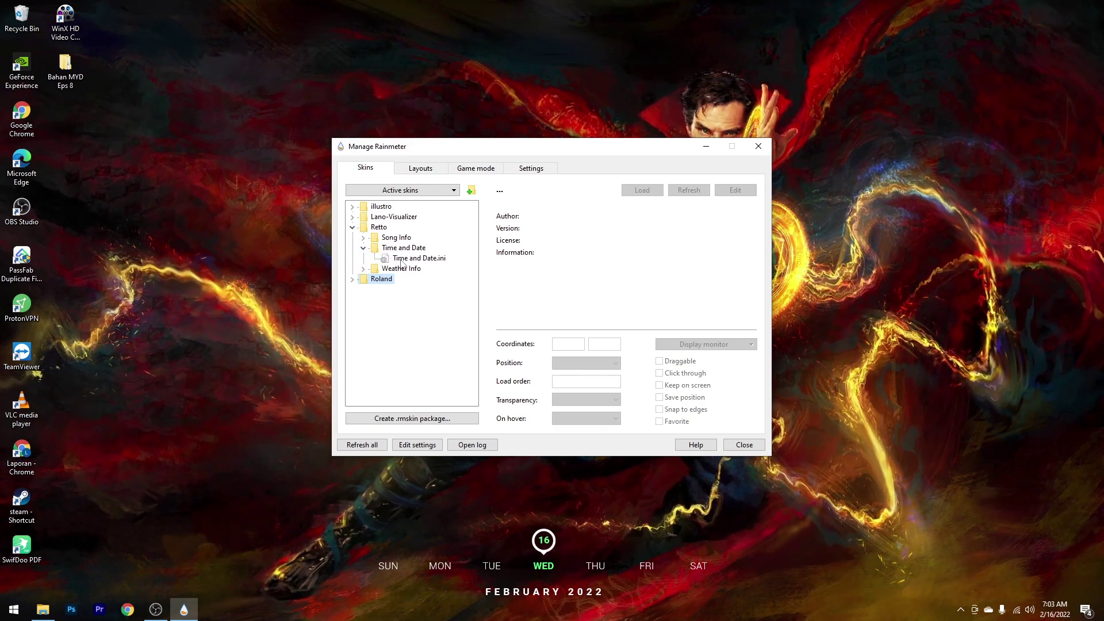
double_click(402, 260)
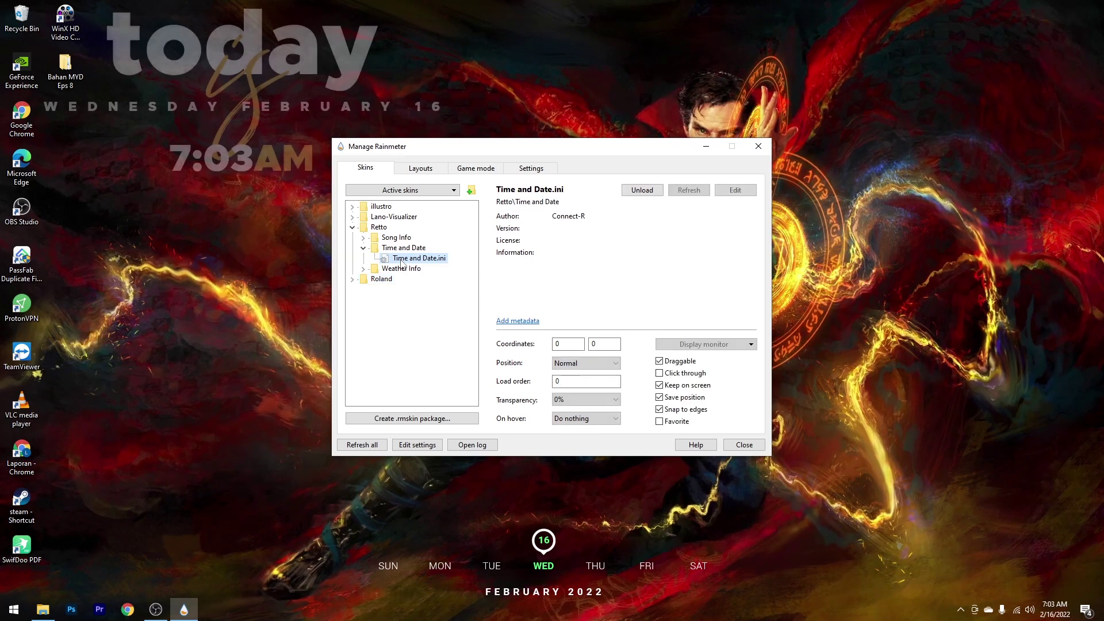
drag(306, 66, 277, 161)
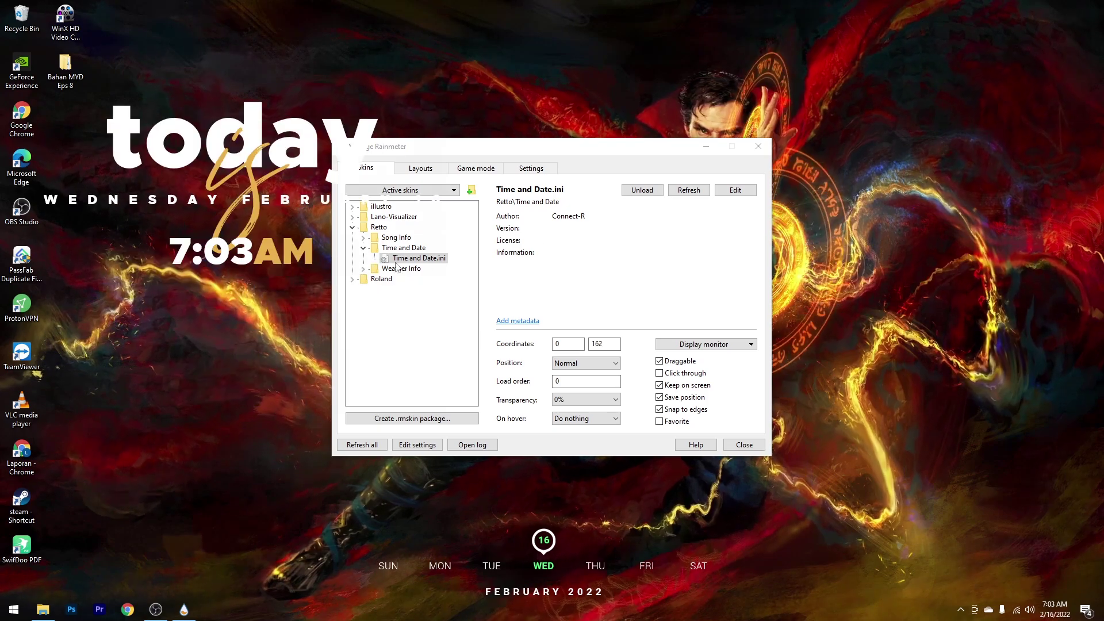
click(706, 148)
drag(295, 157, 285, 288)
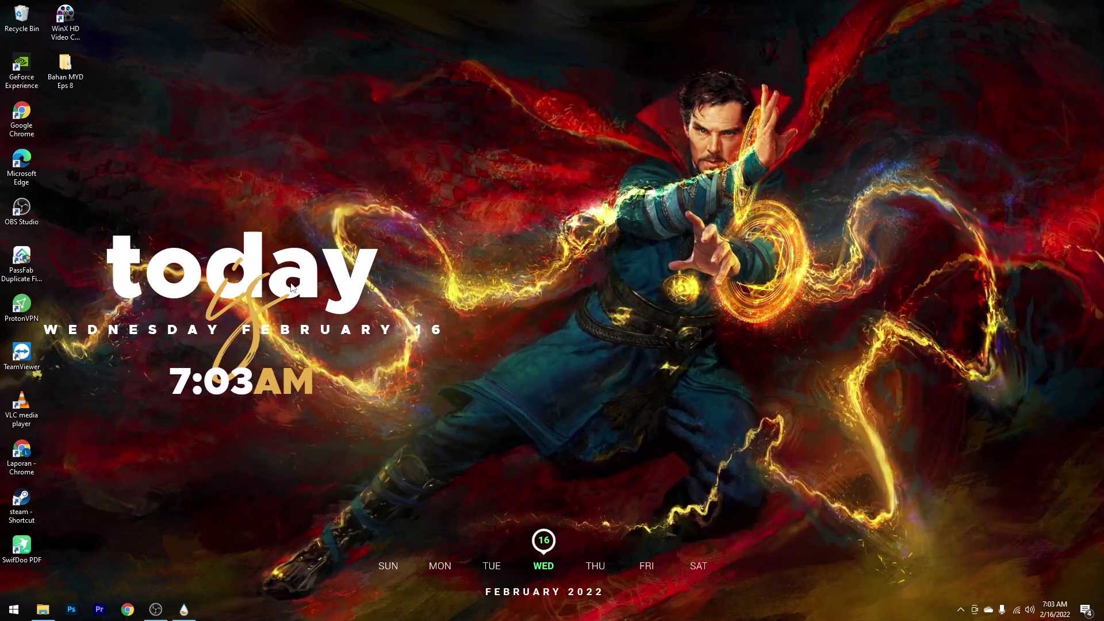
Step: Set the transparency of the Retto Time and Date skin to 60%
right_click(311, 279)
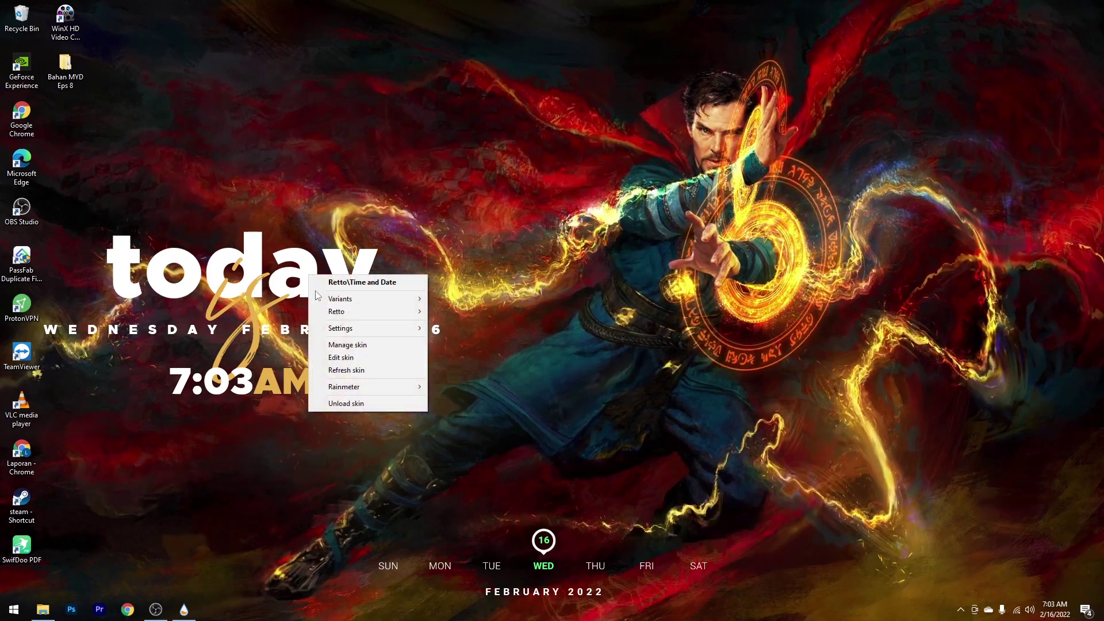
mouse_move(368, 328)
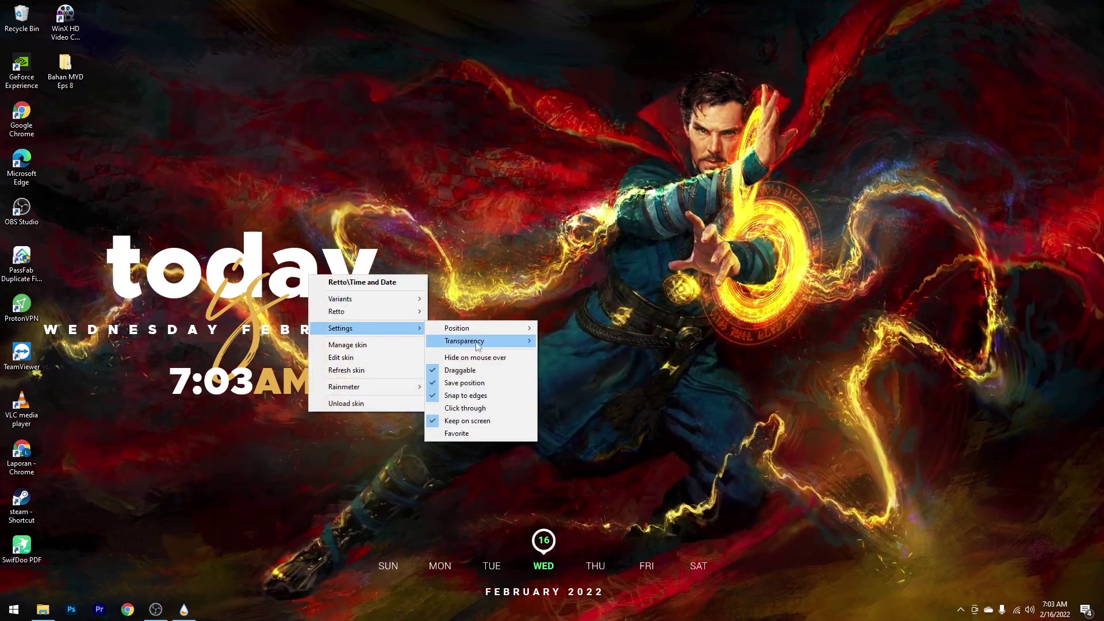
mouse_move(478, 348)
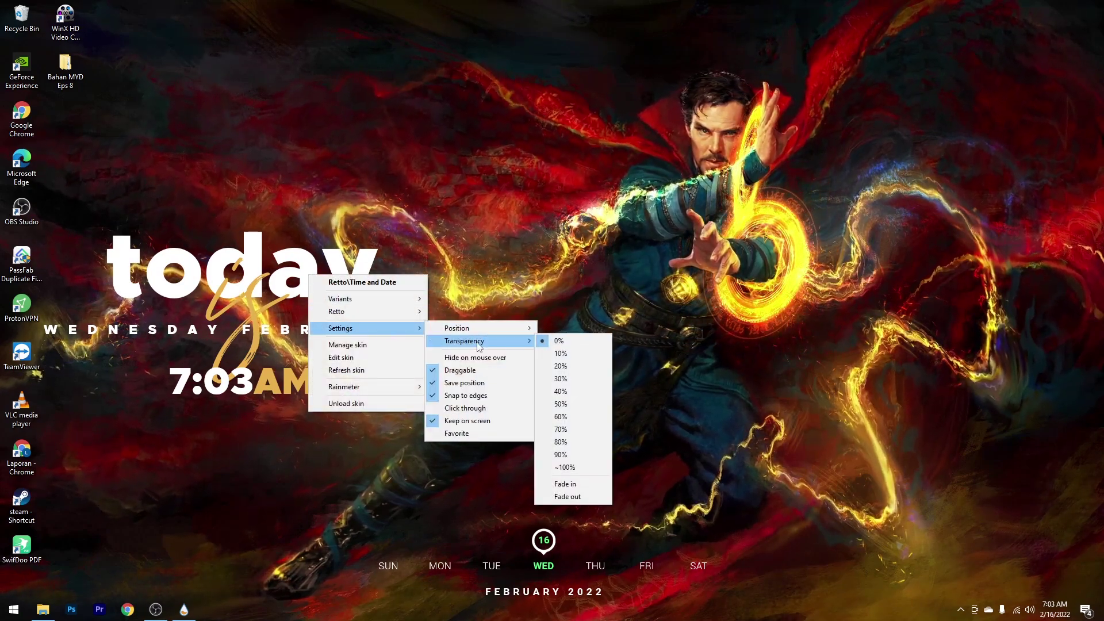
click(561, 417)
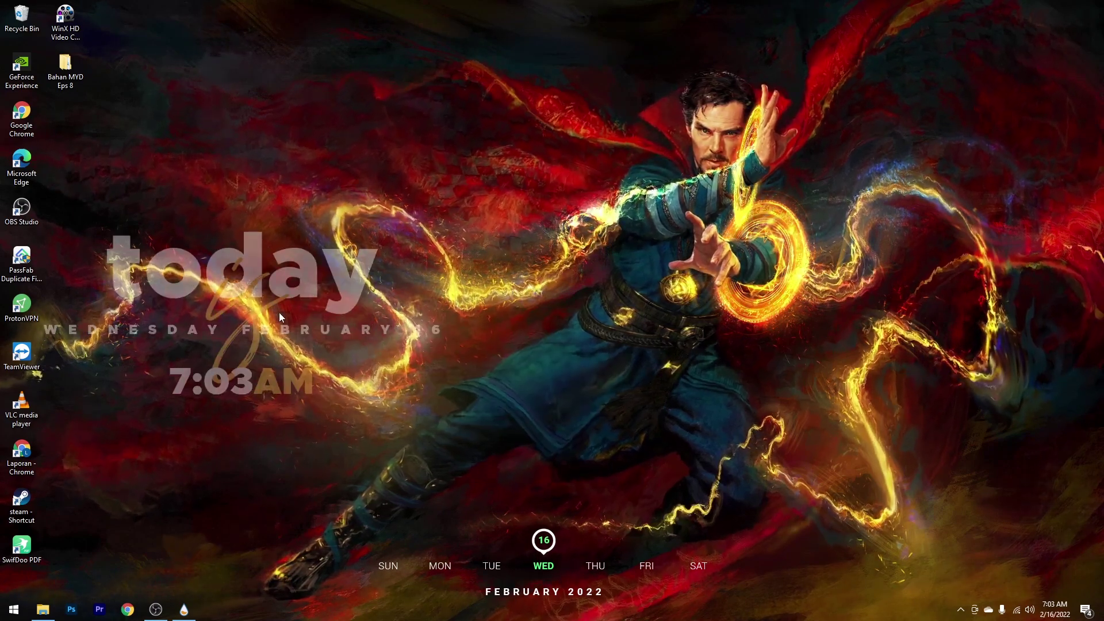
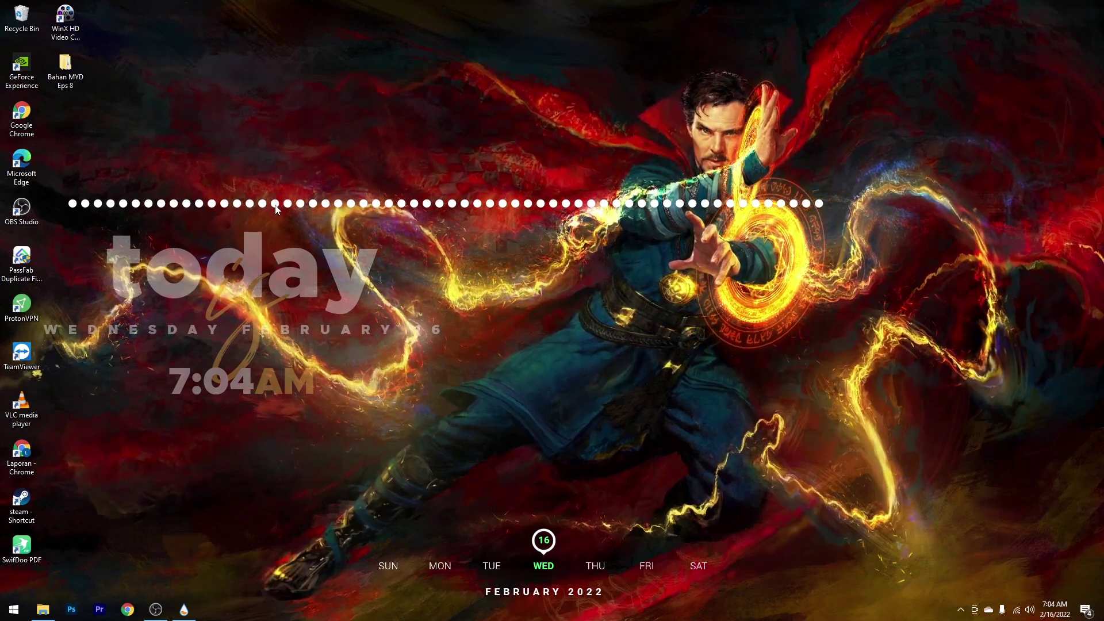
Step: Open the Lano Visualizer's settings, move them clear of the visualizer and set the visualizer scale to 0.30
right_click(276, 206)
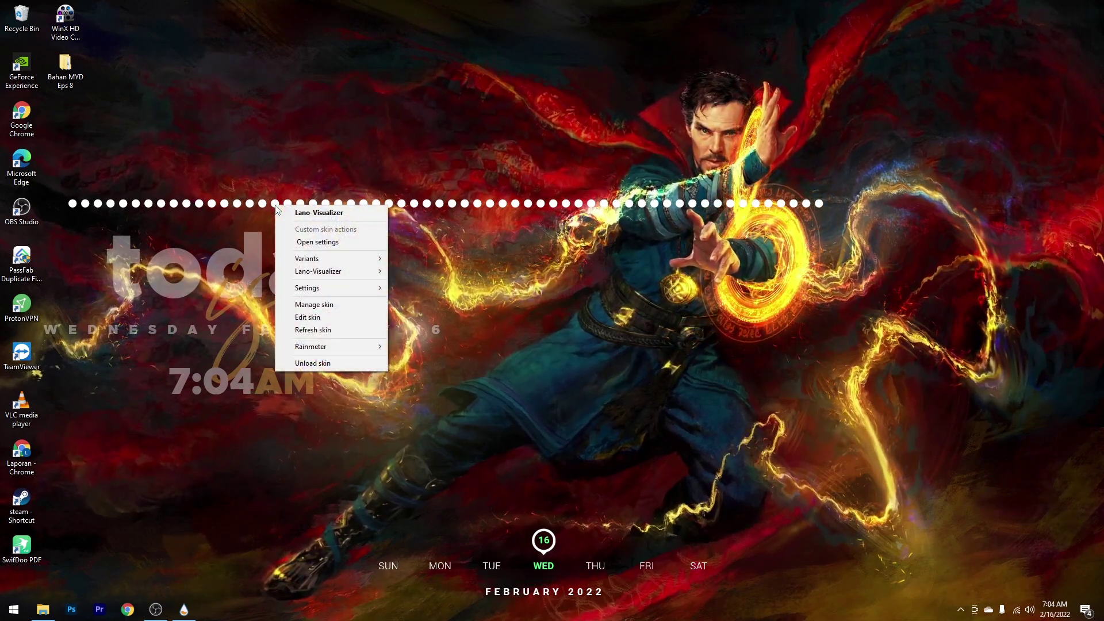
click(313, 243)
drag(233, 7, 813, 205)
drag(689, 213, 691, 251)
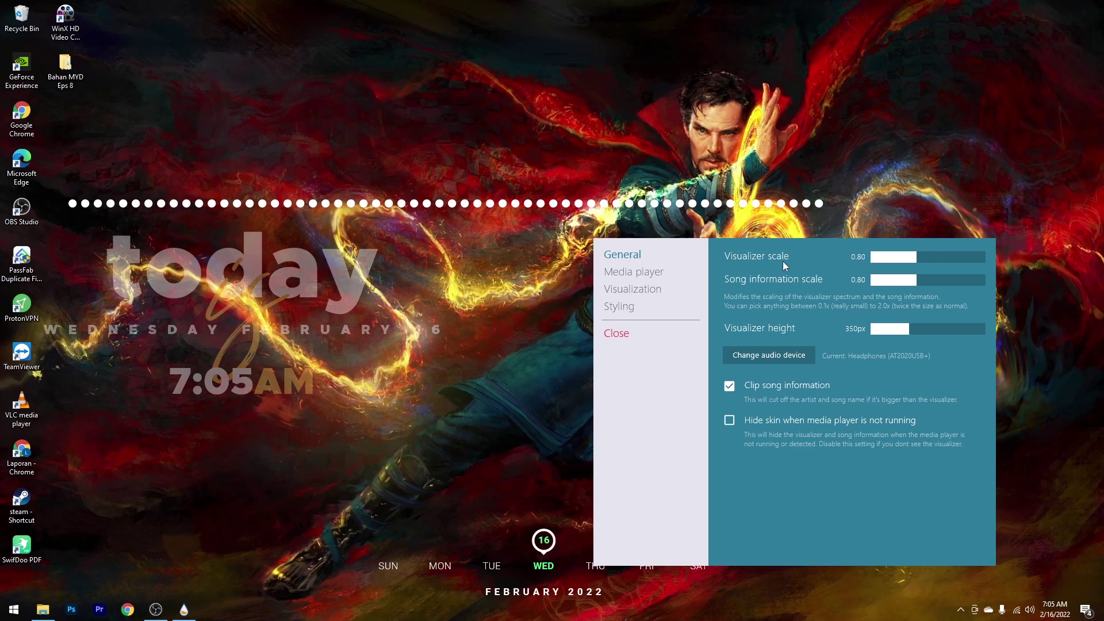
drag(904, 262, 890, 263)
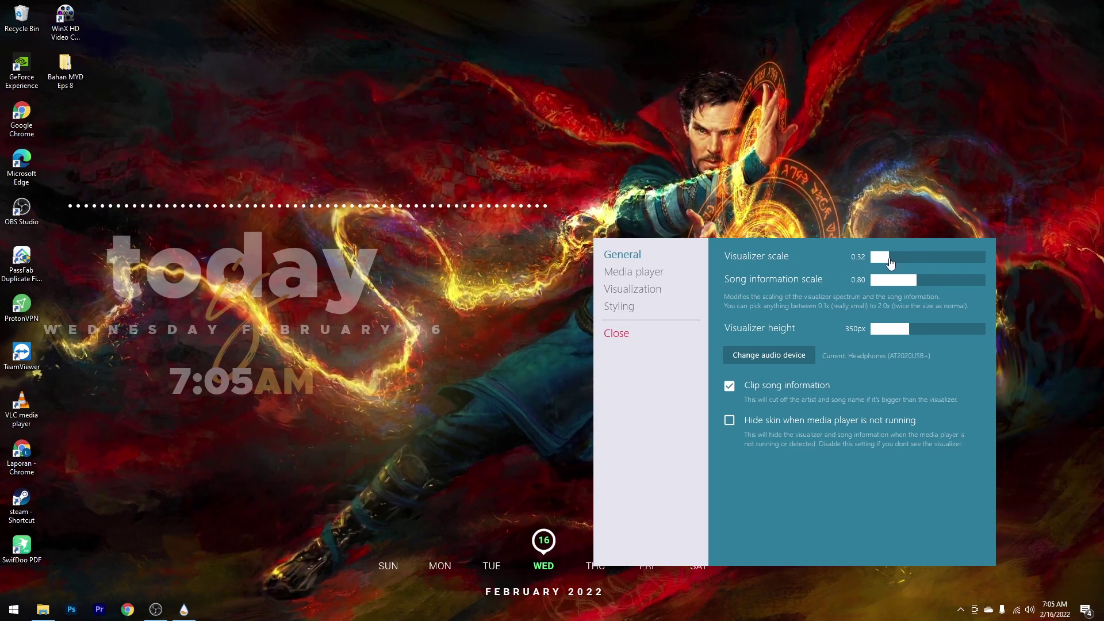
drag(891, 263, 875, 271)
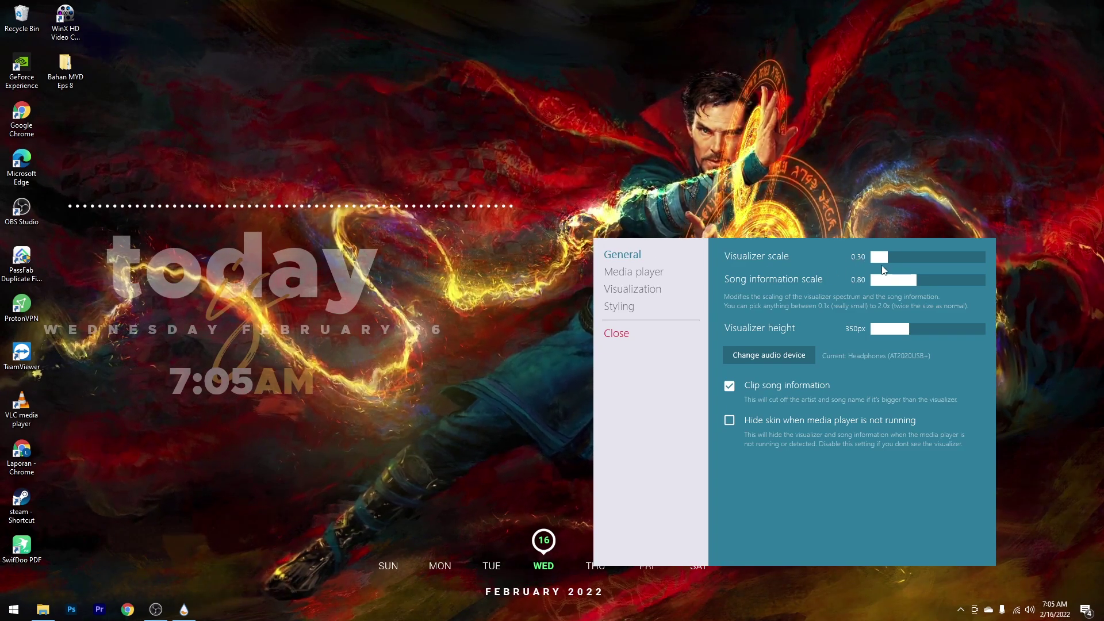
Step: Set the visualizer's bar width to 14px, bar gap to 3px and bar count to 34, and place it just above "today"
click(623, 275)
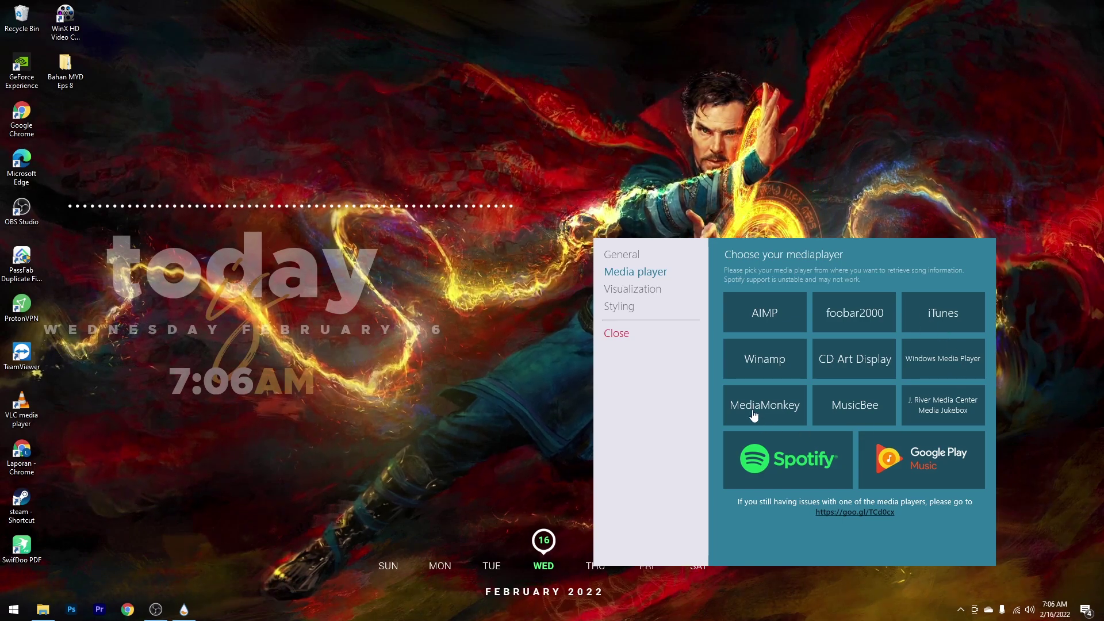
click(650, 292)
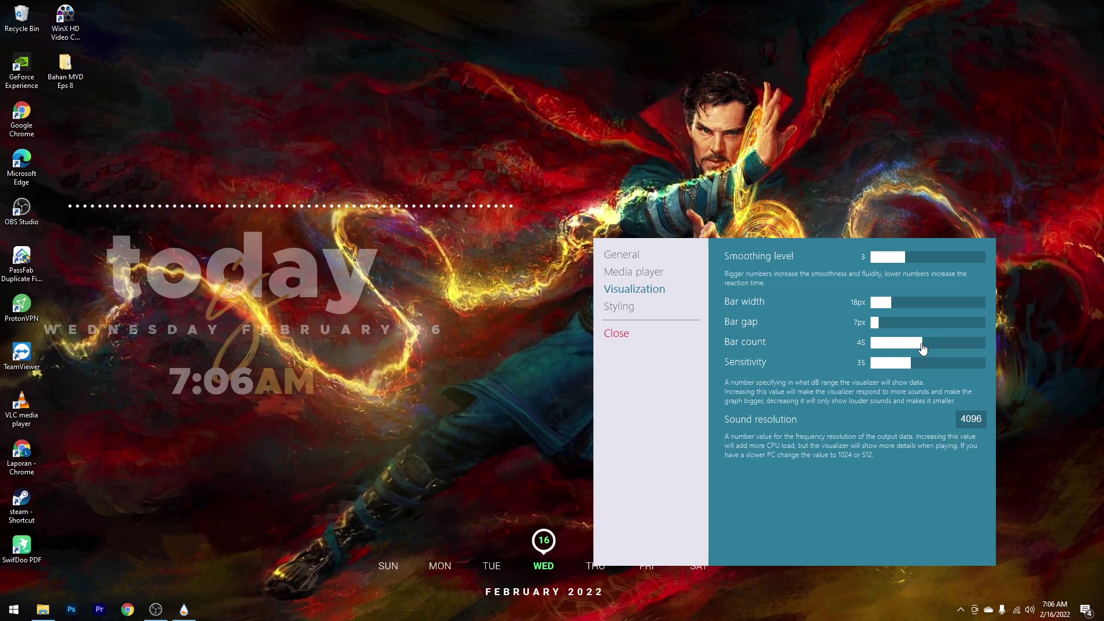
drag(922, 348, 903, 346)
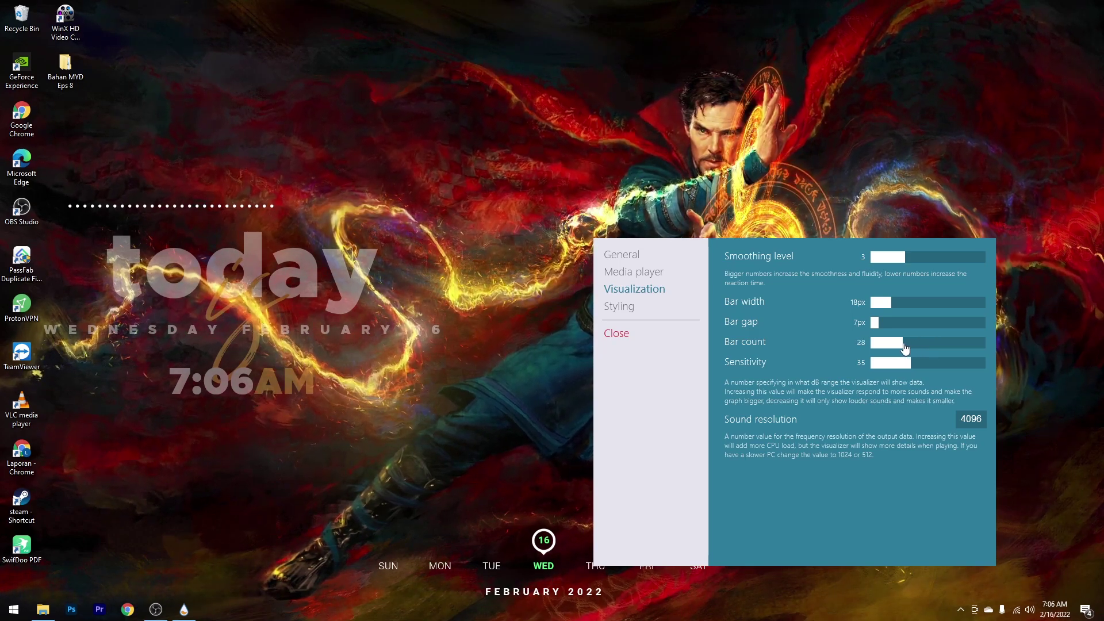
drag(182, 209, 222, 219)
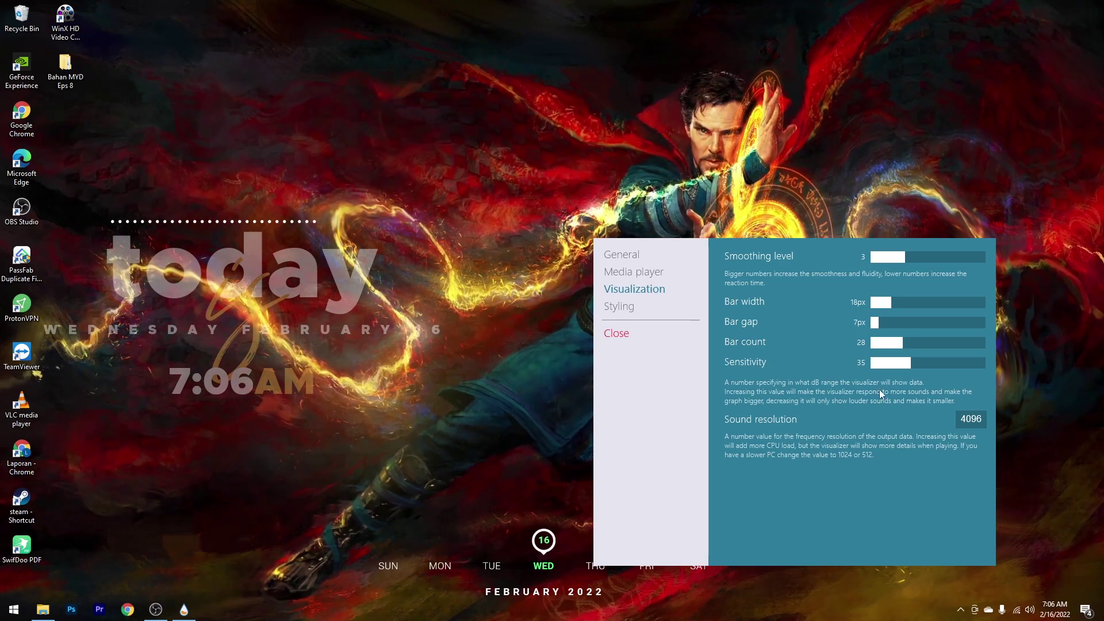
drag(889, 305, 886, 303)
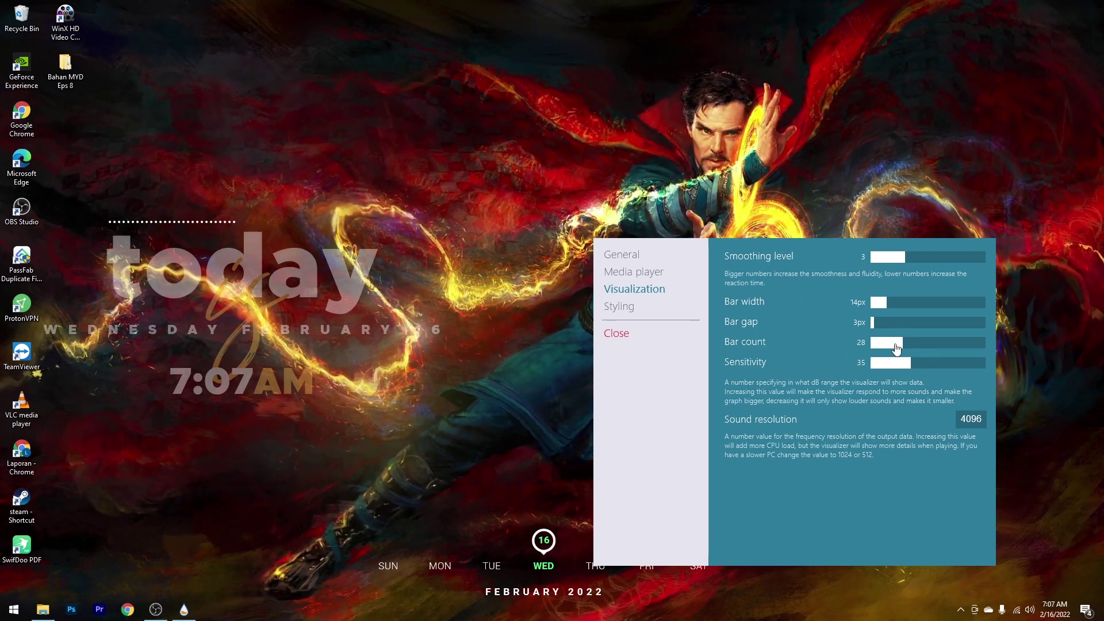
drag(900, 349, 911, 350)
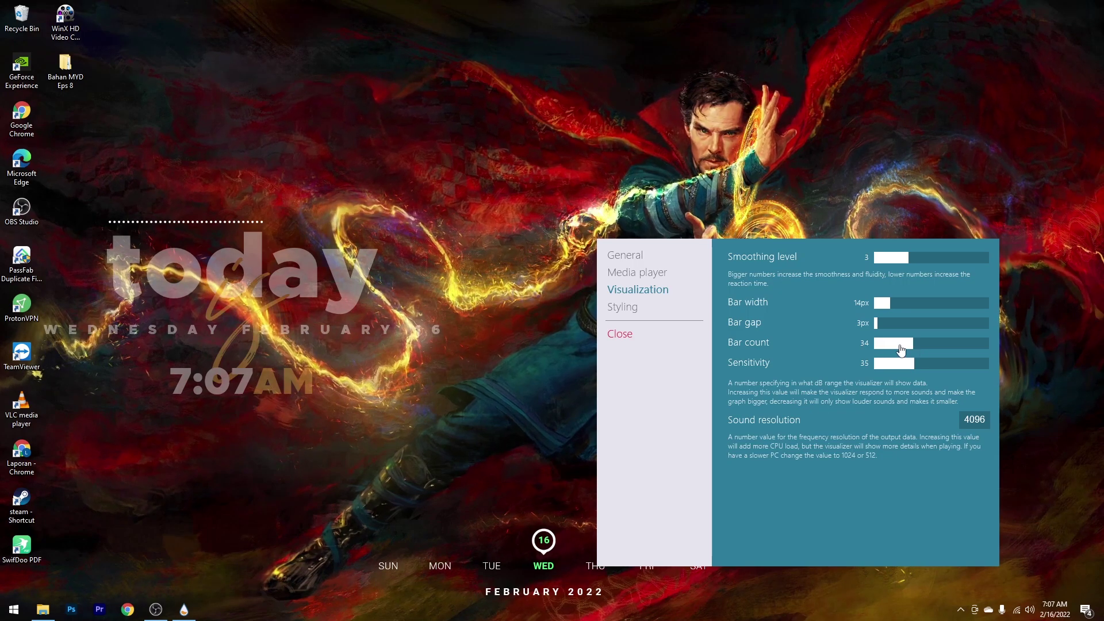
Step: Set the visualizer's default color to yellow and launch Microsoft Edge
click(624, 307)
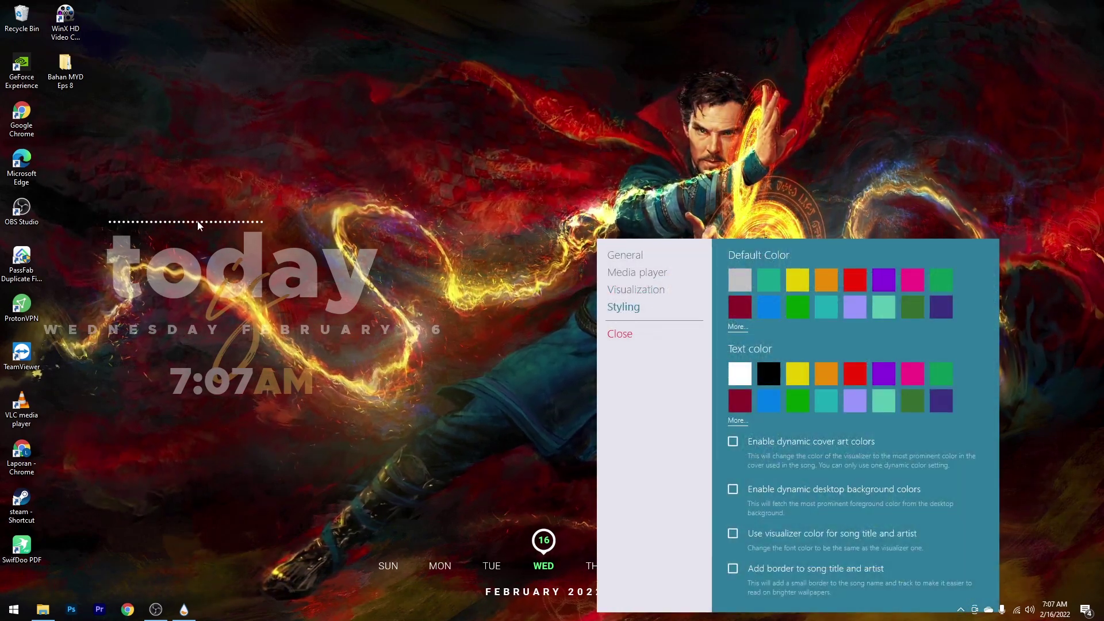
click(797, 282)
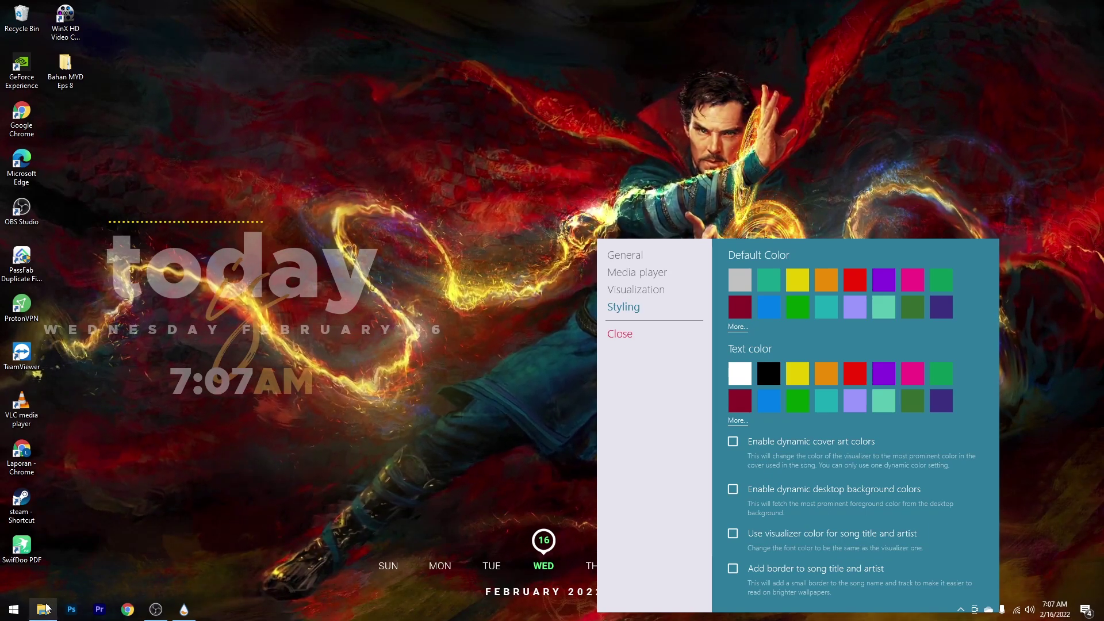
click(14, 609)
click(351, 453)
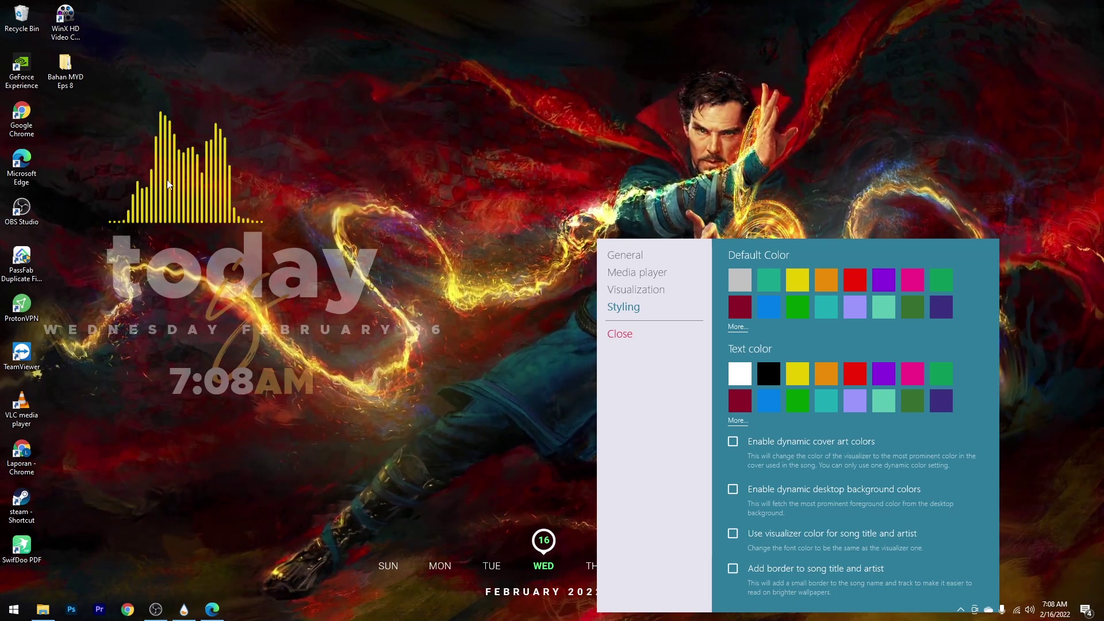
Step: Lower the visualizer's sensitivity to 20 and close its settings
click(641, 289)
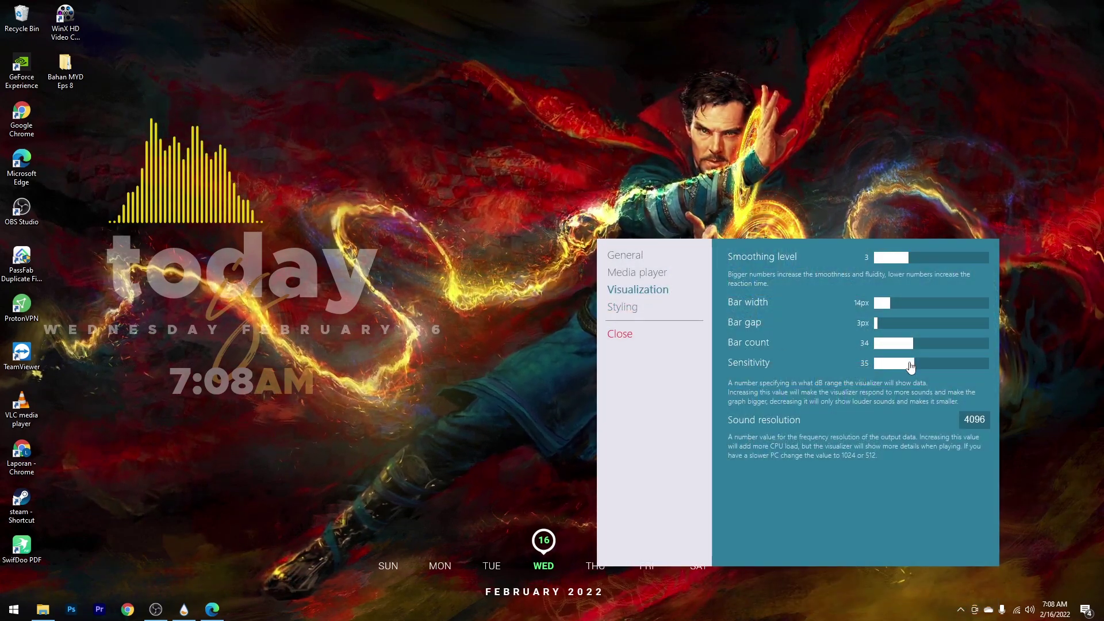
drag(910, 366, 903, 367)
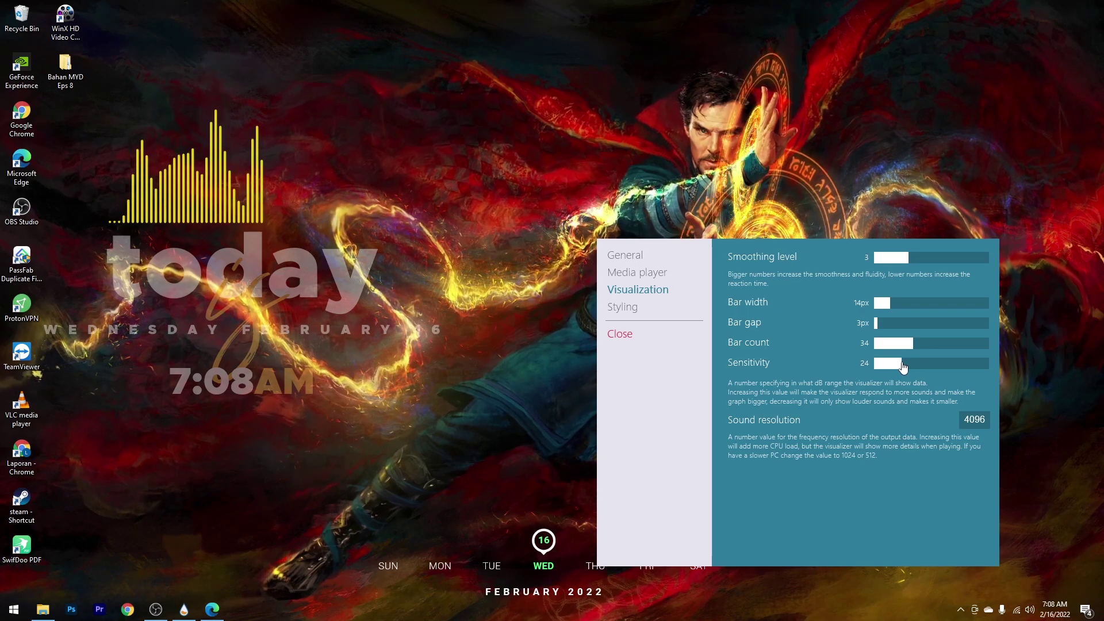
drag(904, 367, 901, 367)
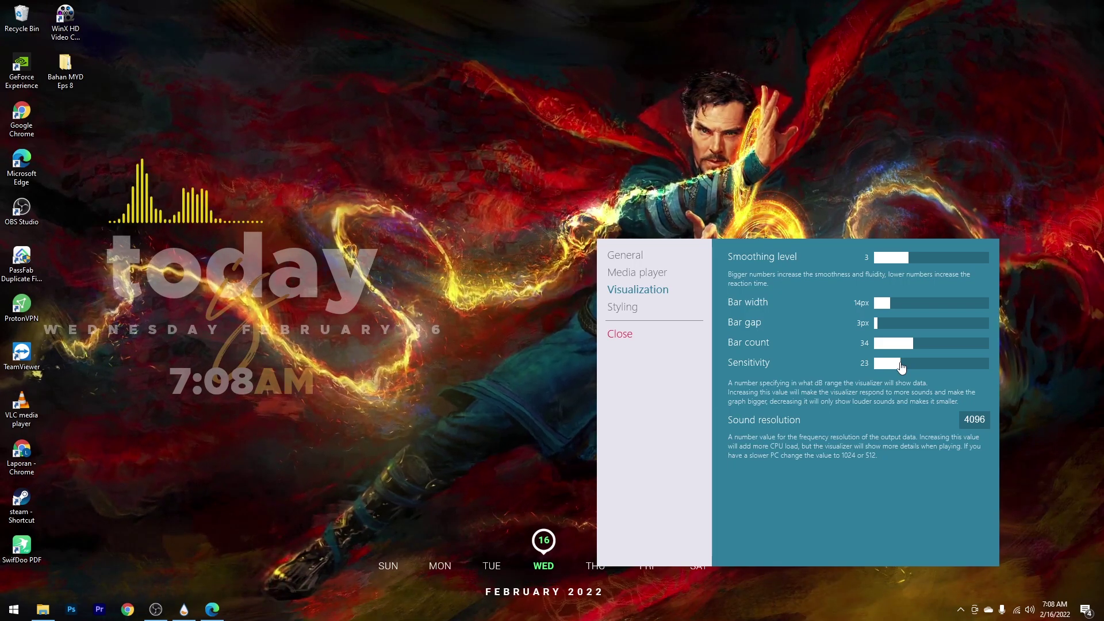
drag(900, 370, 899, 369)
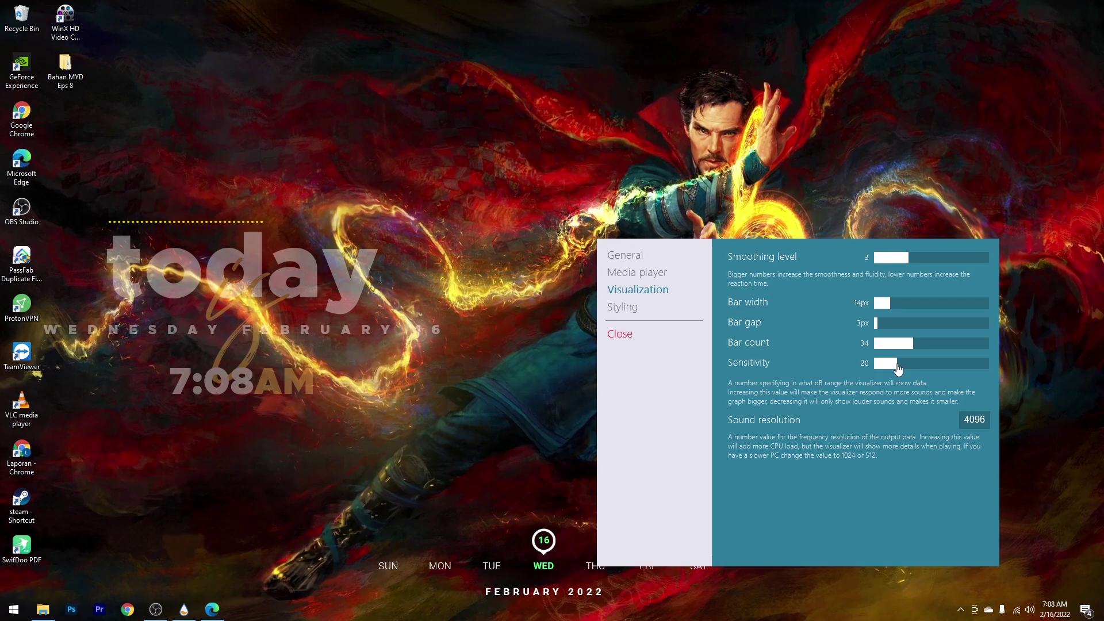
click(630, 339)
Step: Refresh the desktop and bring the "Skinn" folder window back to the front
right_click(475, 226)
click(506, 257)
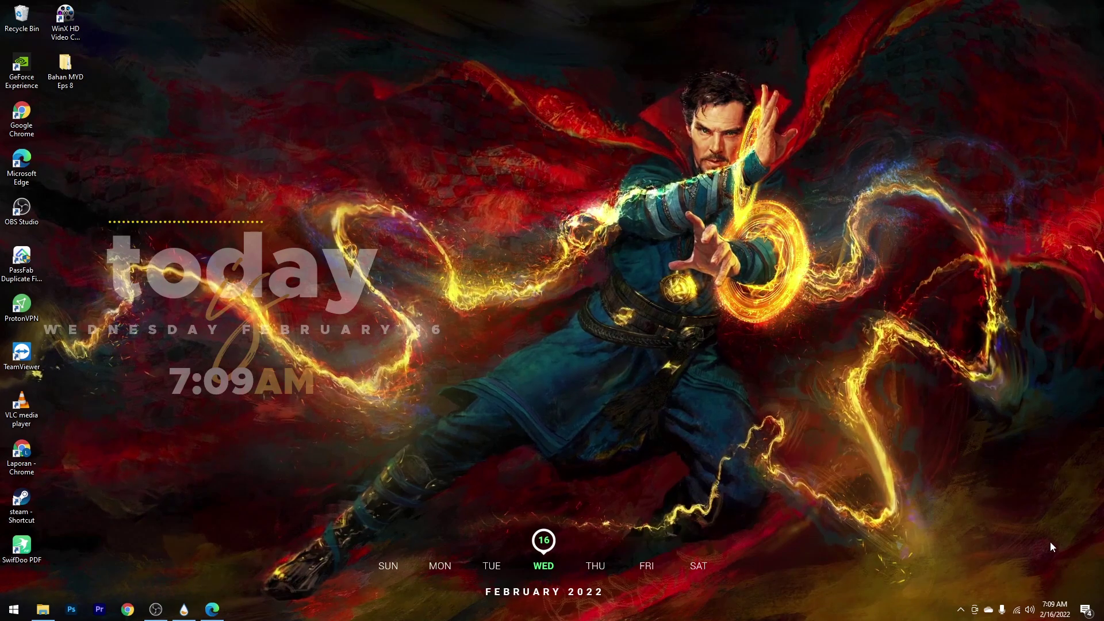
key(alt+Tab)
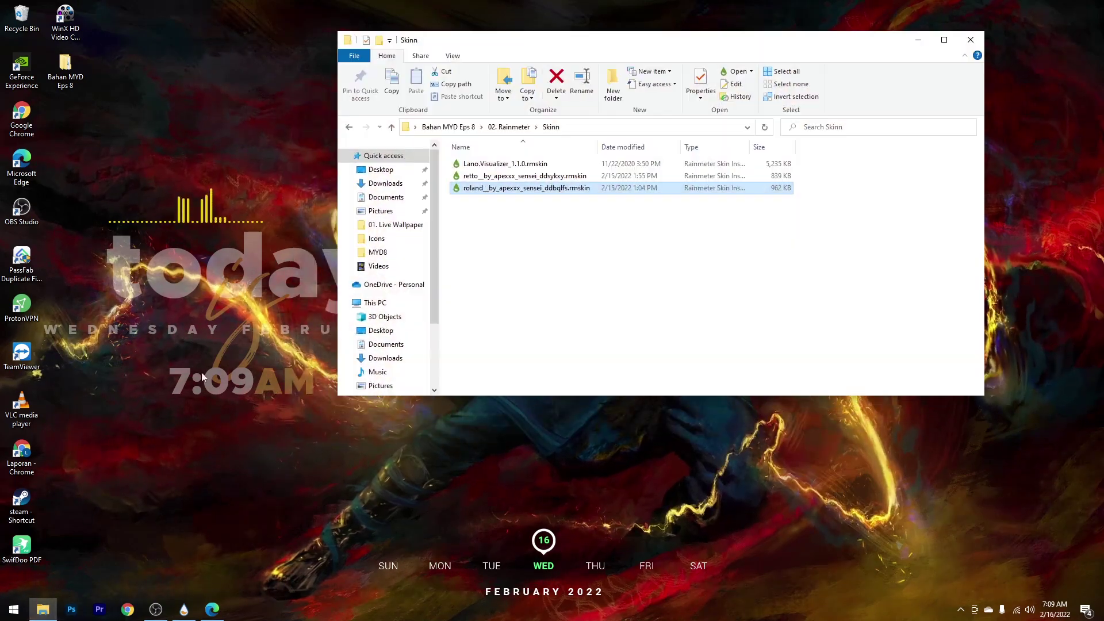
Step: Copy the Icons folder from the 03. Nexus folder into the root of Local Disk (C:)
click(349, 128)
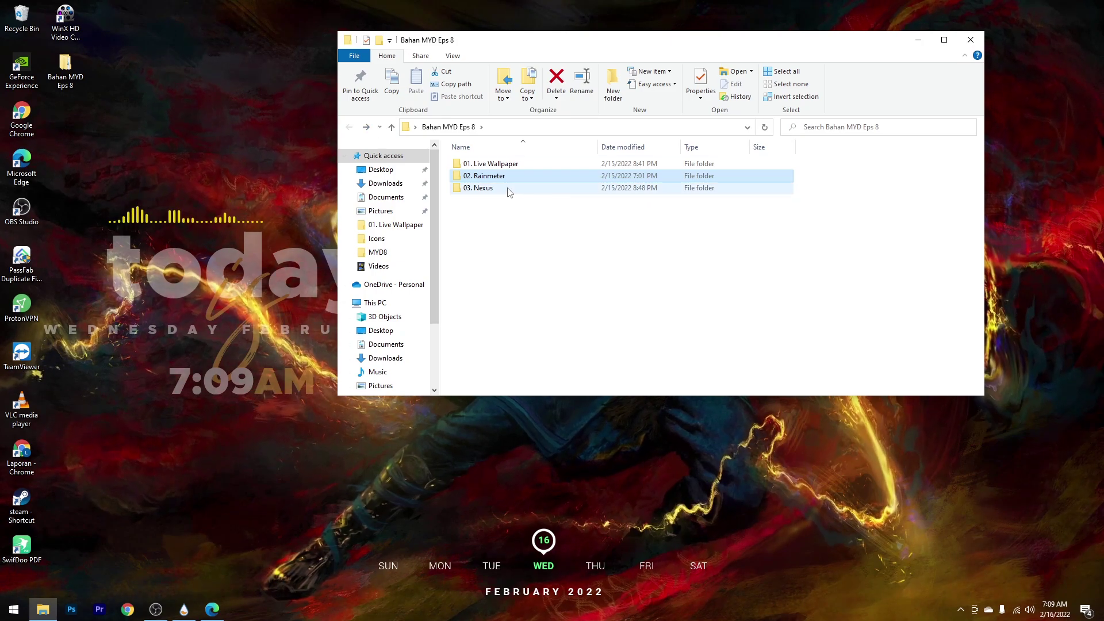
double_click(508, 190)
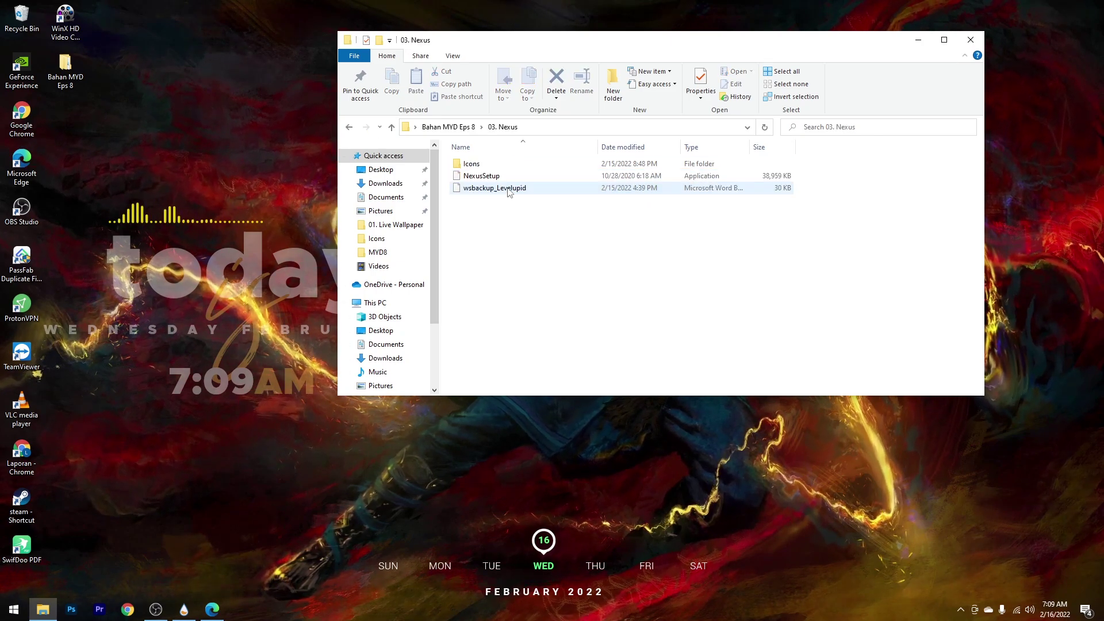
right_click(475, 165)
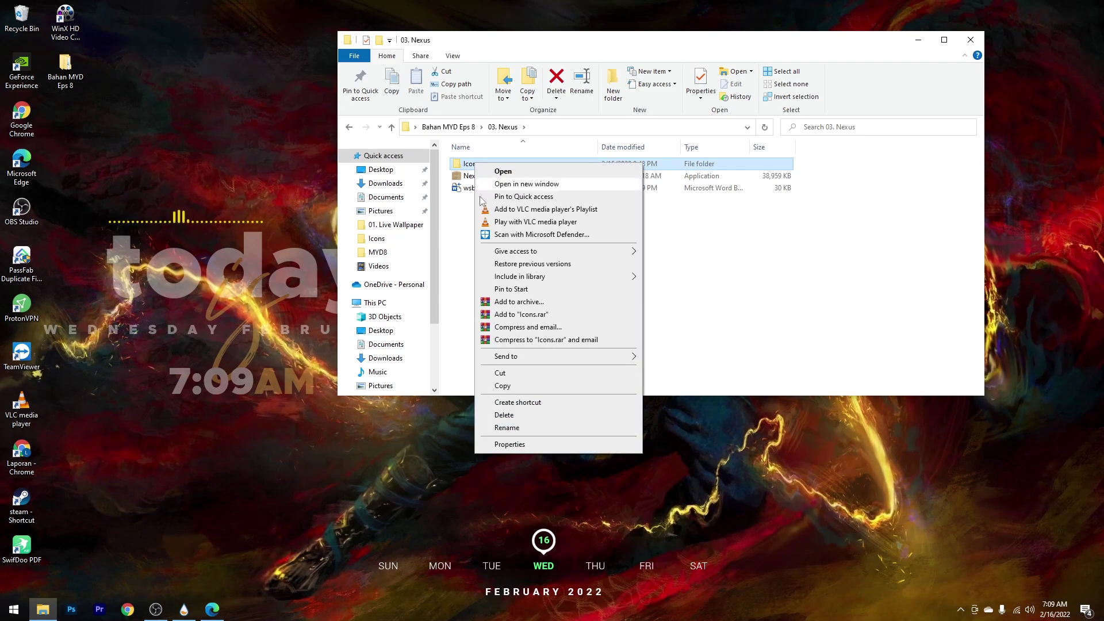
click(503, 385)
drag(436, 227, 436, 239)
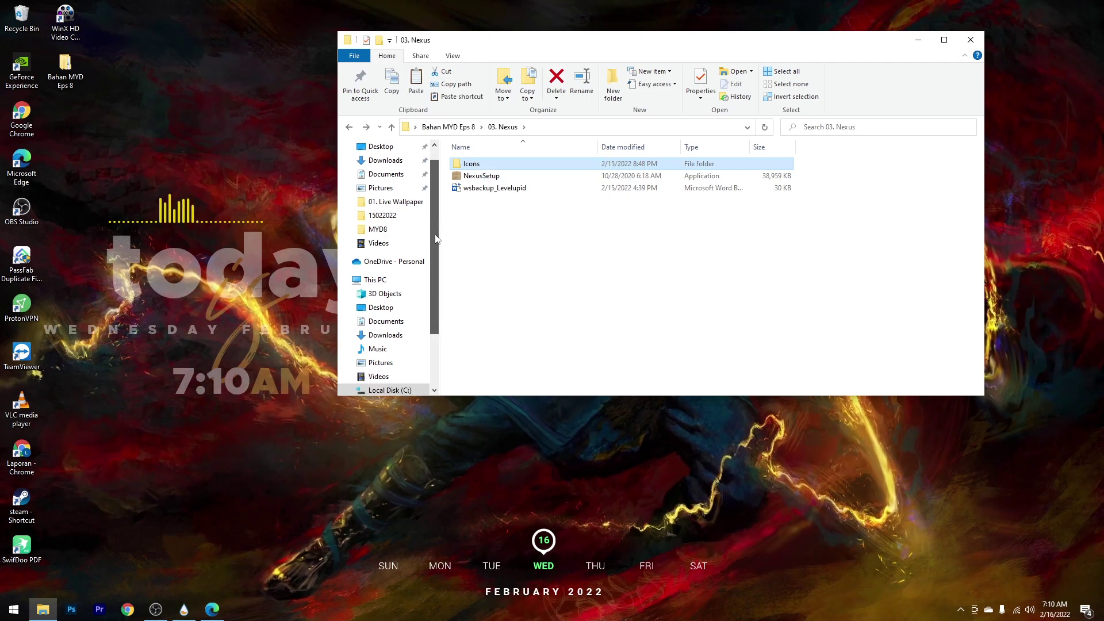
click(406, 322)
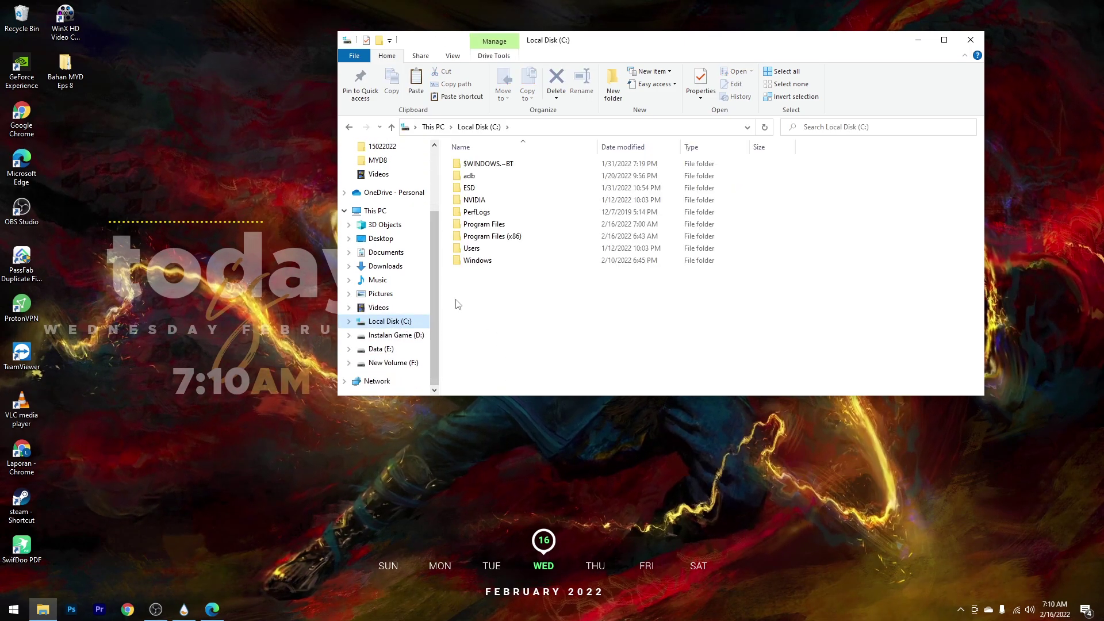
right_click(494, 317)
click(516, 378)
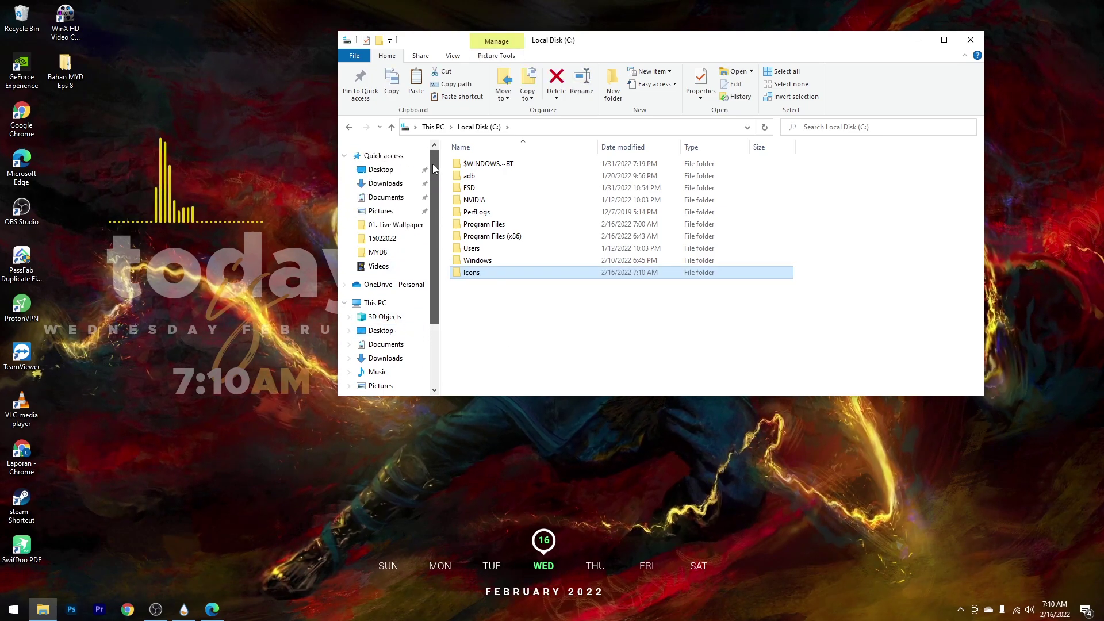
Step: Run NexusSetup from the desktop's Bahan MYD Eps 8 > 03. Nexus folder, accept the license, install with the default options and launch Nexus
click(381, 170)
double_click(475, 173)
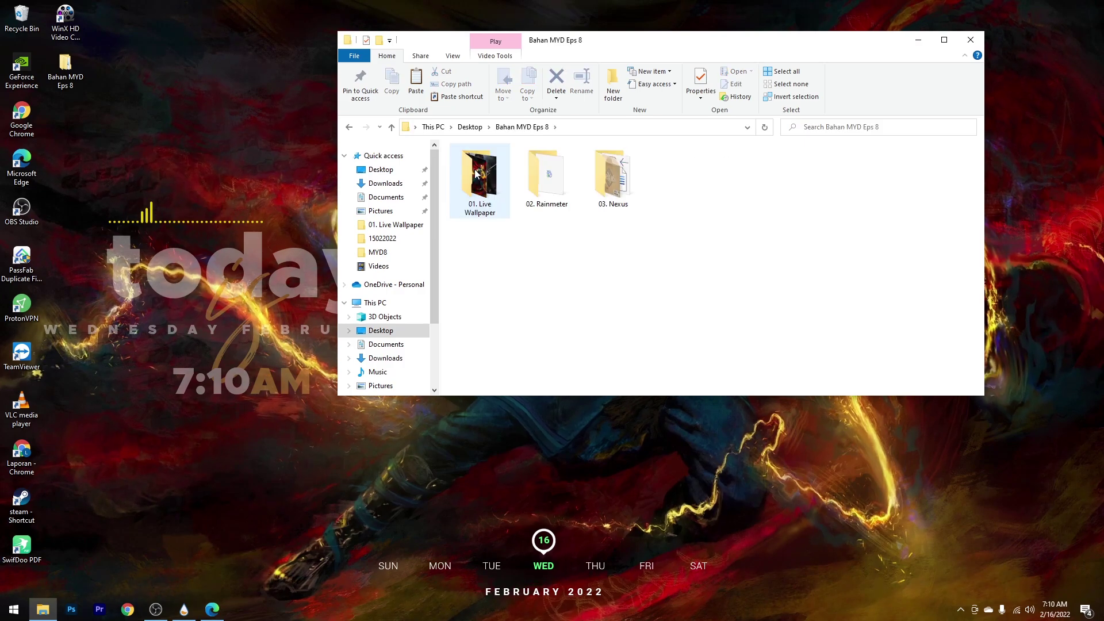
double_click(600, 173)
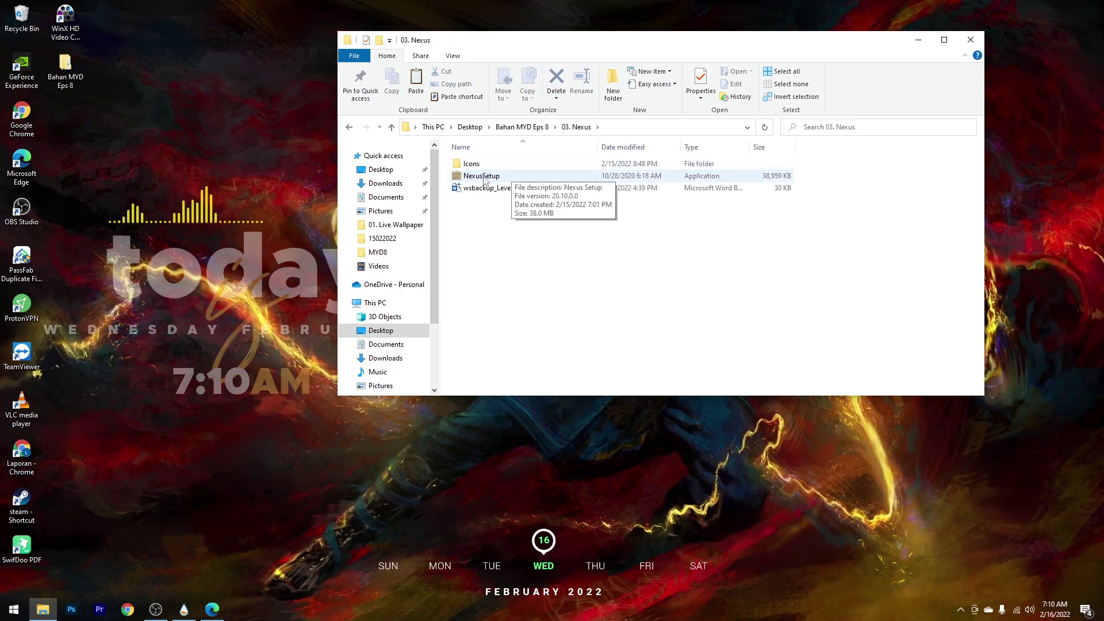
double_click(482, 176)
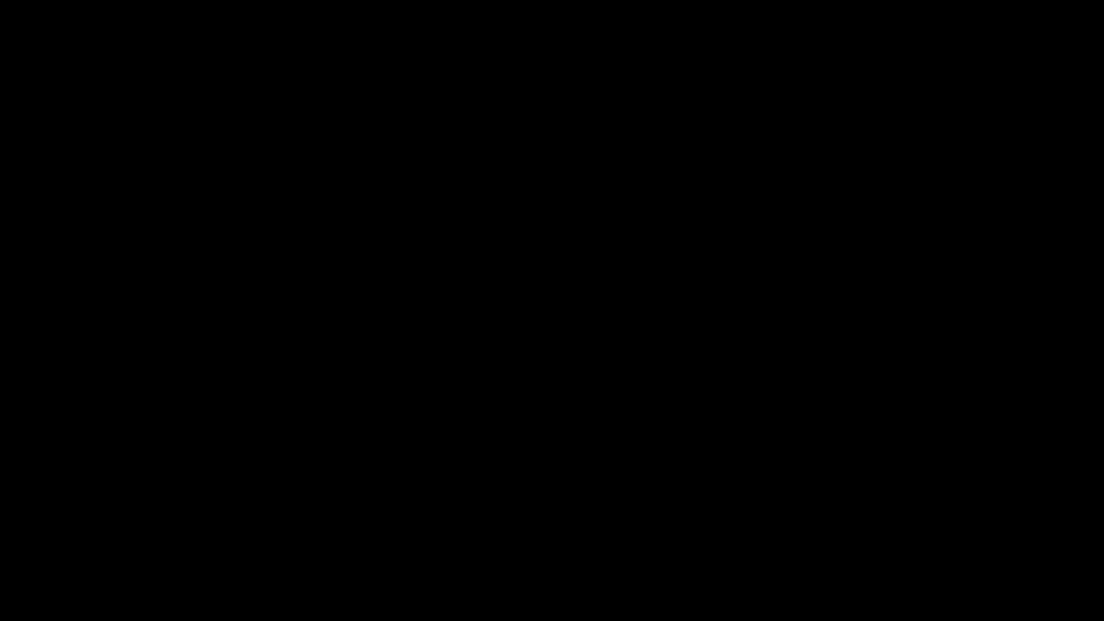
click(539, 355)
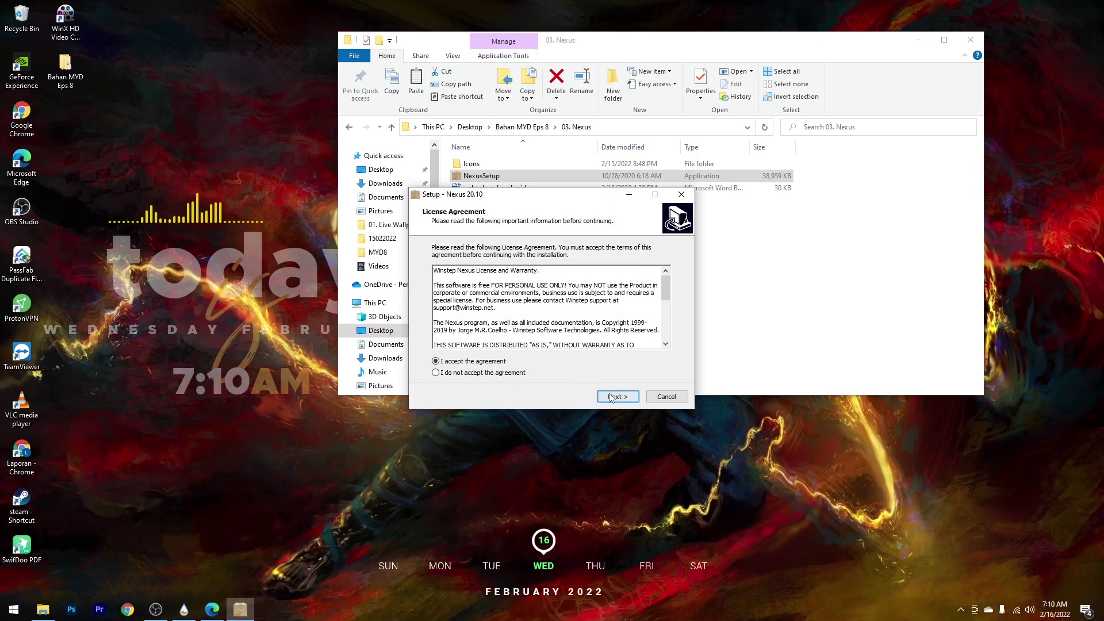
click(612, 397)
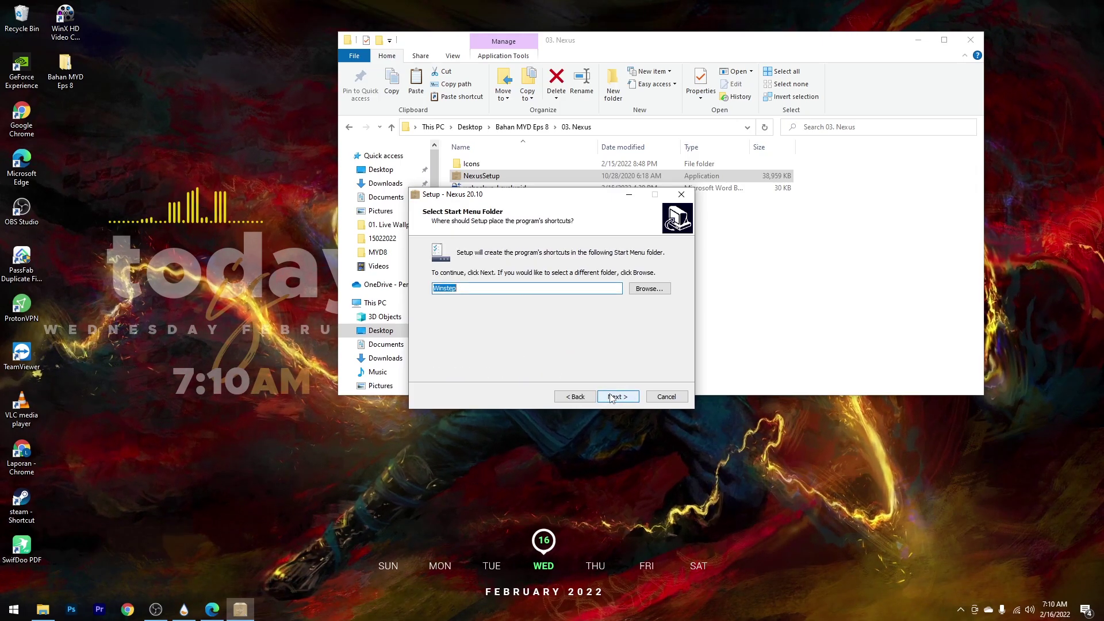
click(612, 397)
click(611, 397)
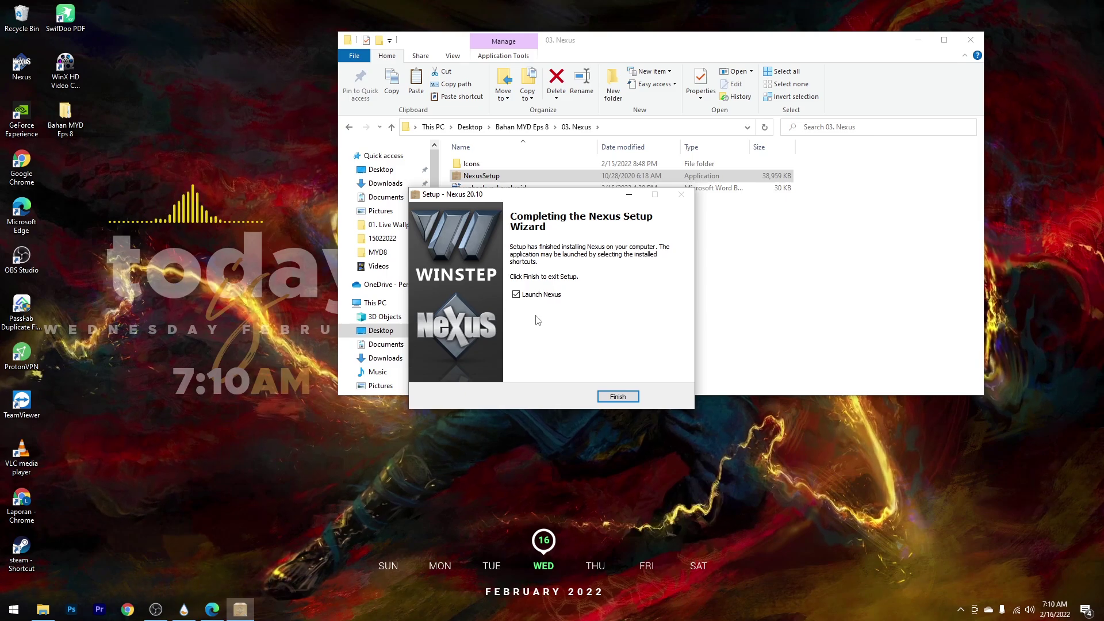
click(618, 397)
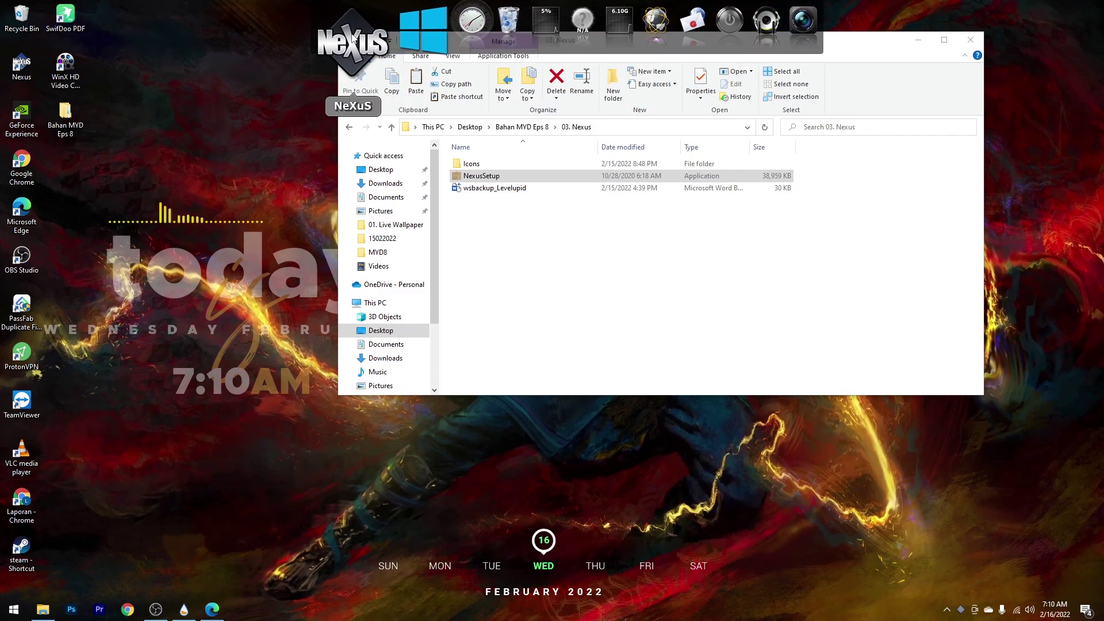
Step: Restore the Nexus dock configuration from the wsbackup_Levelupid backup in the 03. Nexus folder and confirm the preferences
click(353, 40)
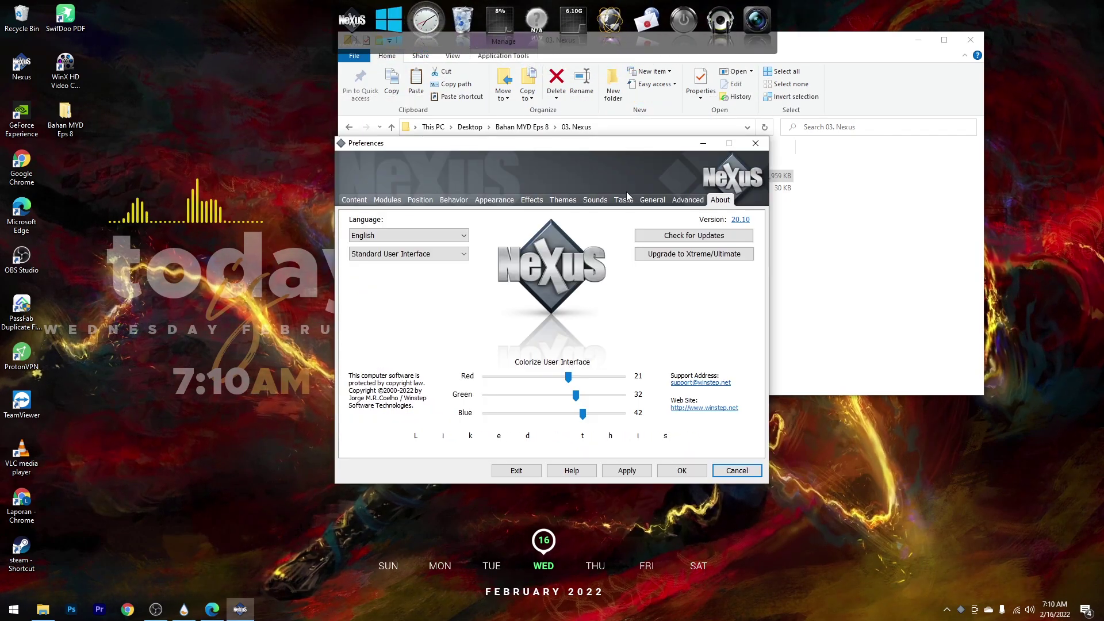
click(683, 201)
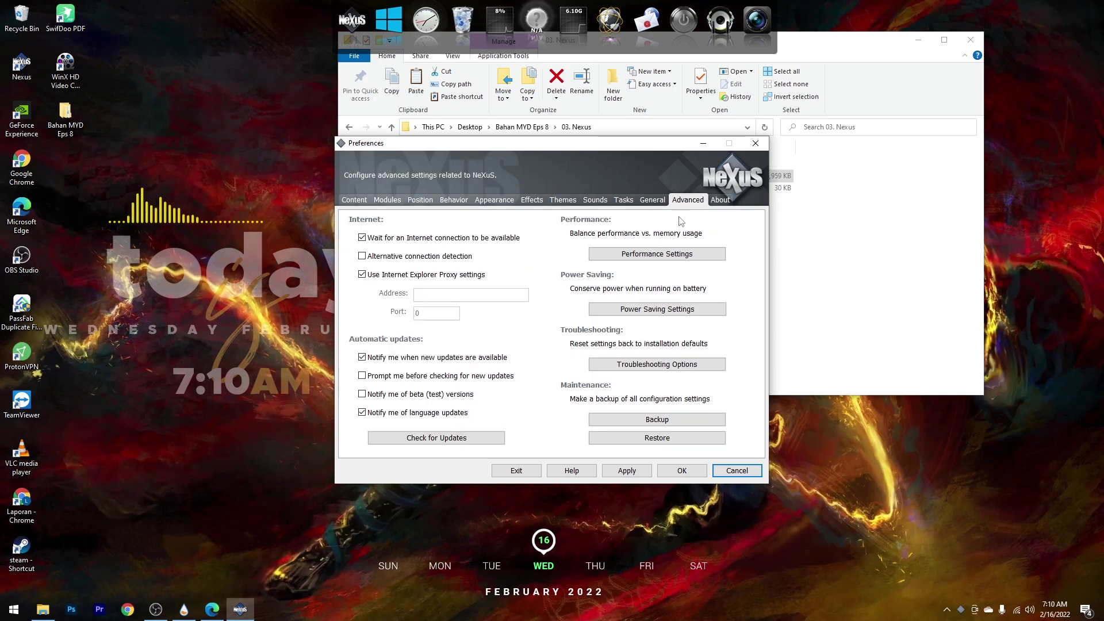
click(683, 439)
click(381, 268)
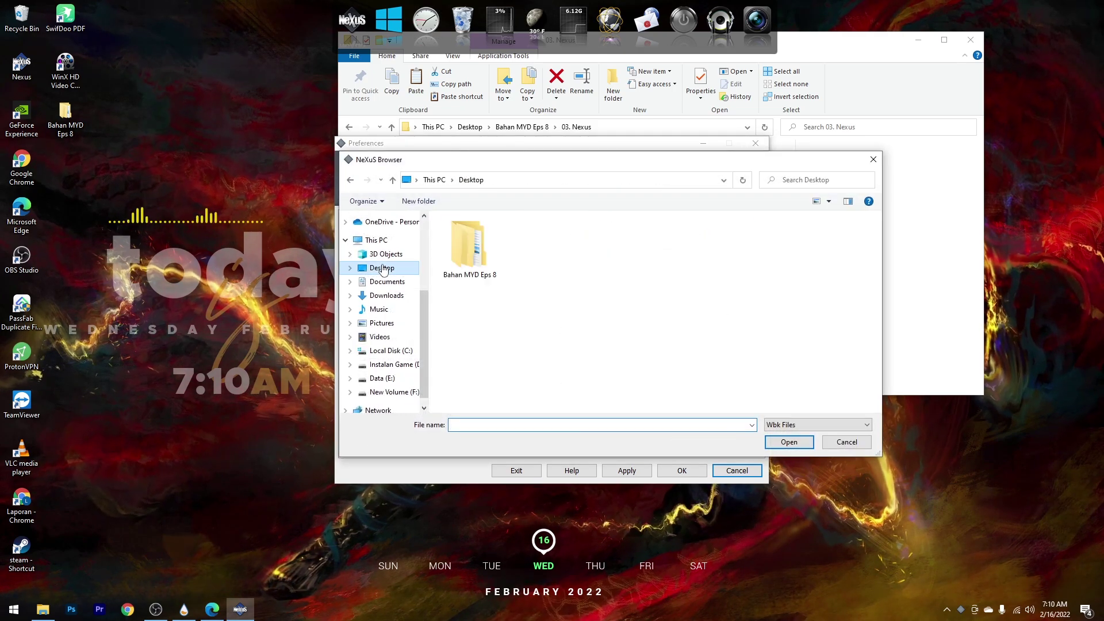
double_click(454, 256)
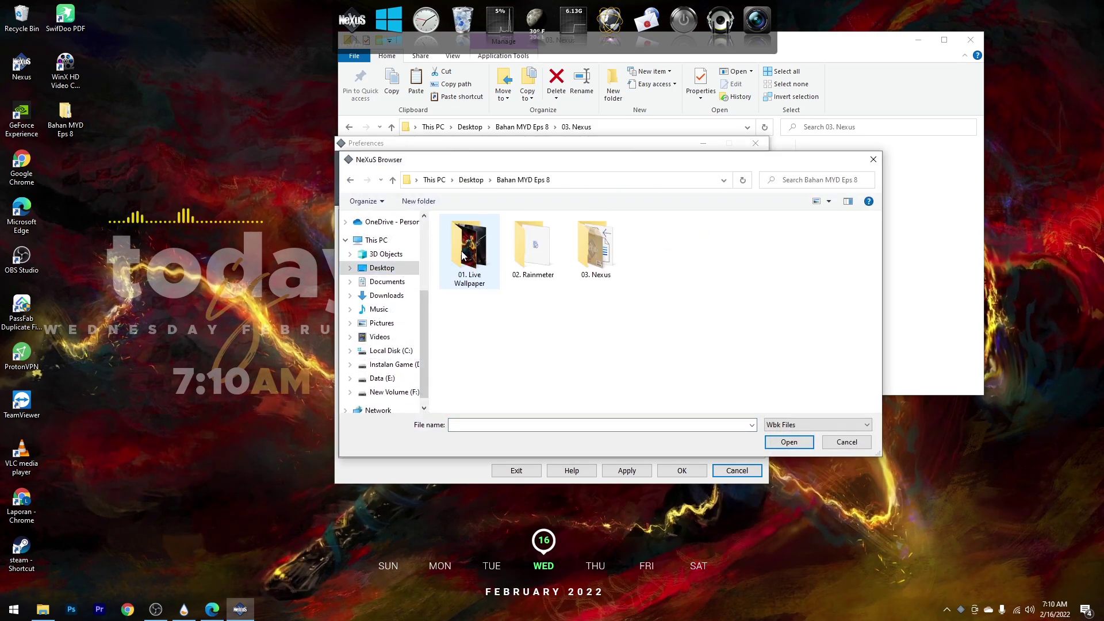
double_click(600, 247)
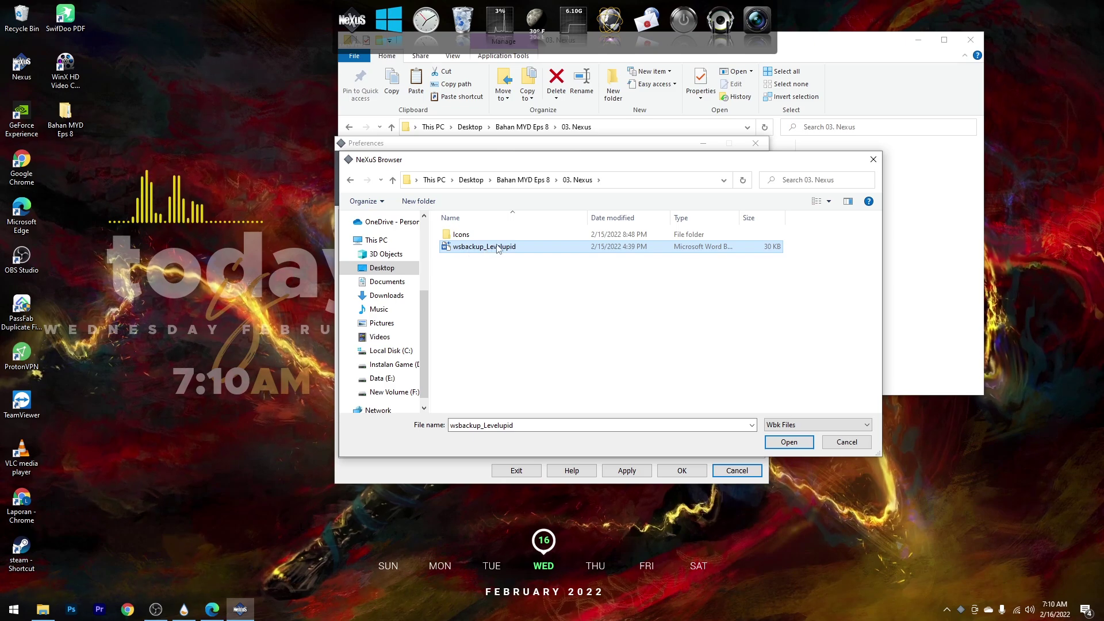
click(785, 444)
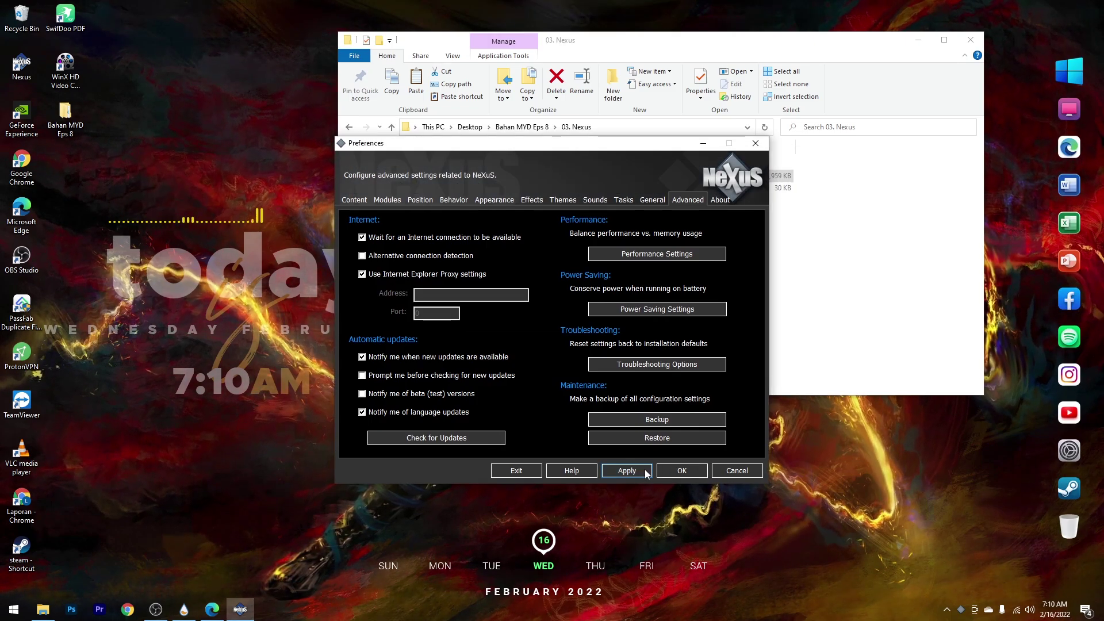
click(681, 471)
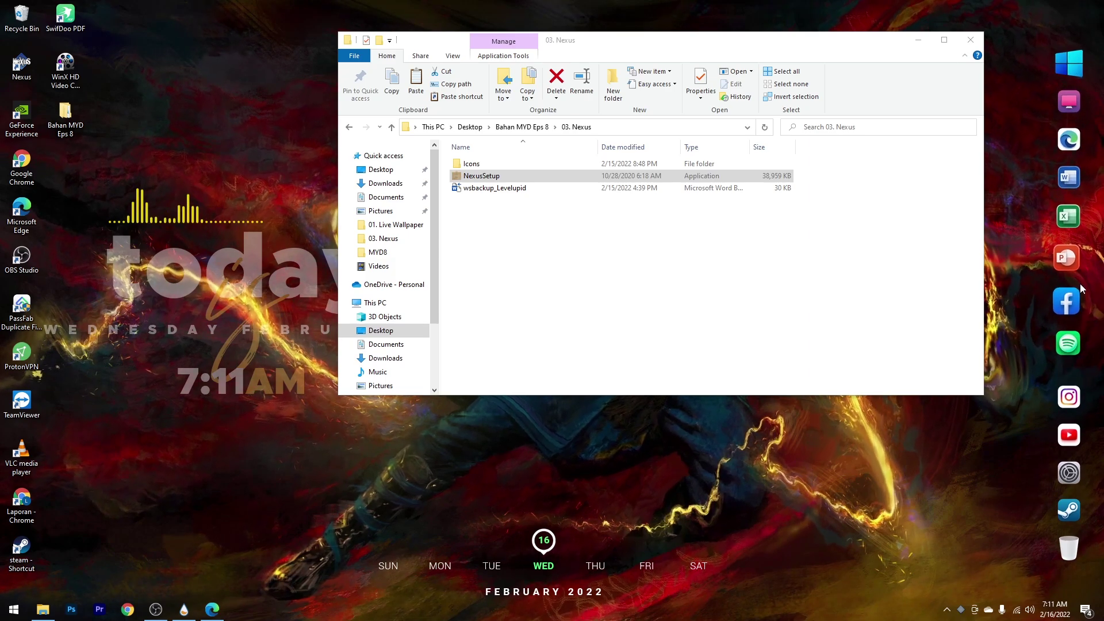
Step: Look through the dock icon images in the Icons folder on Local Disk (C:), then close the folder window
click(444, 261)
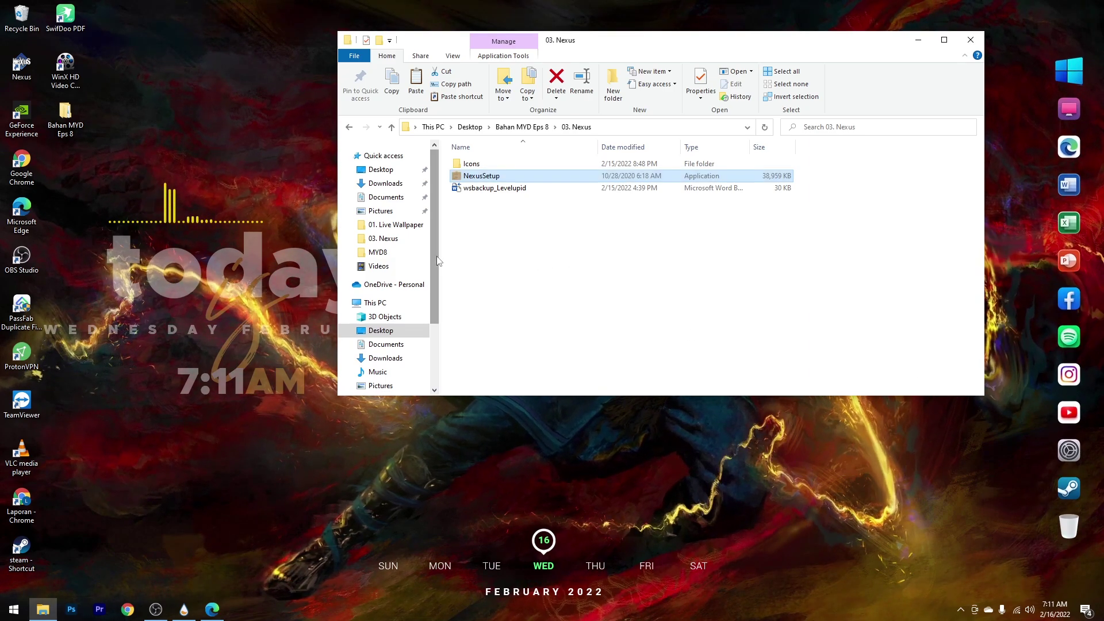
drag(437, 262, 432, 306)
click(381, 336)
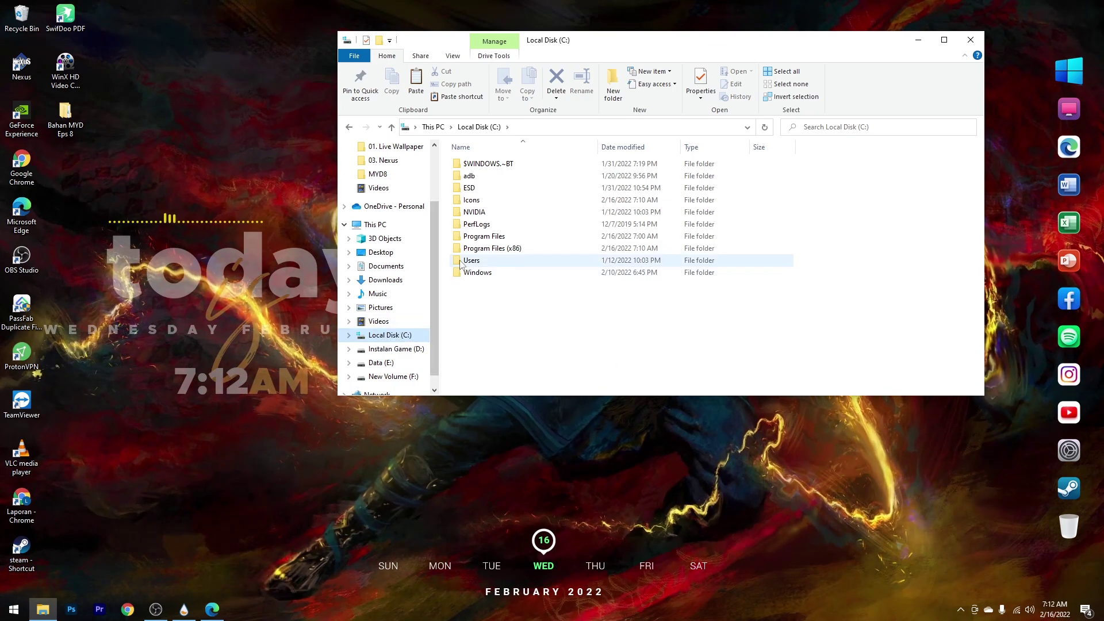
double_click(475, 202)
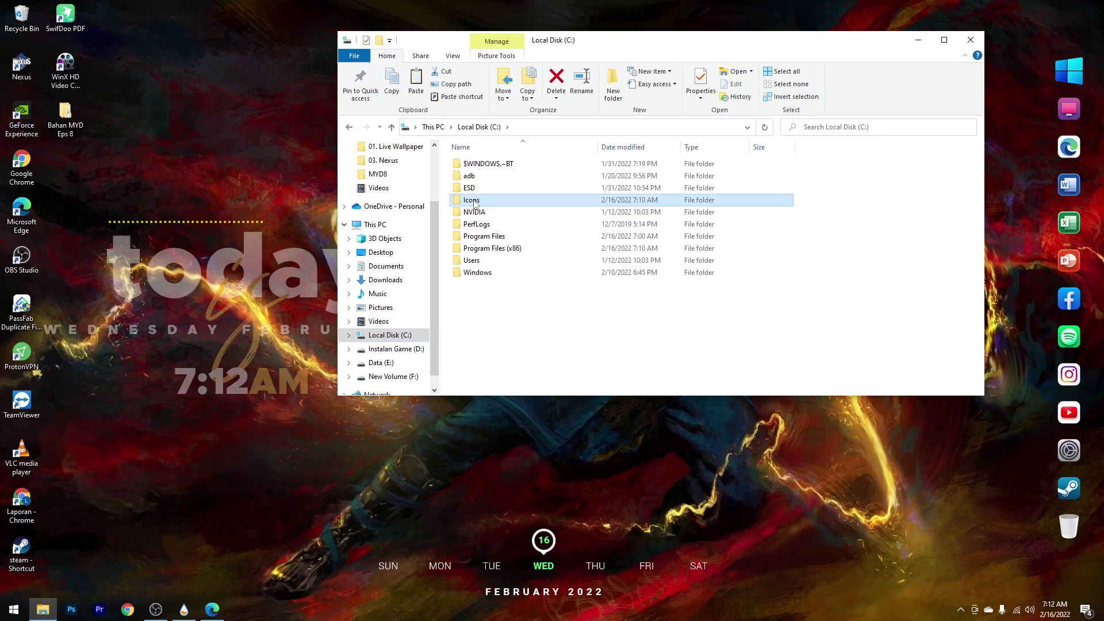
drag(857, 45, 798, 49)
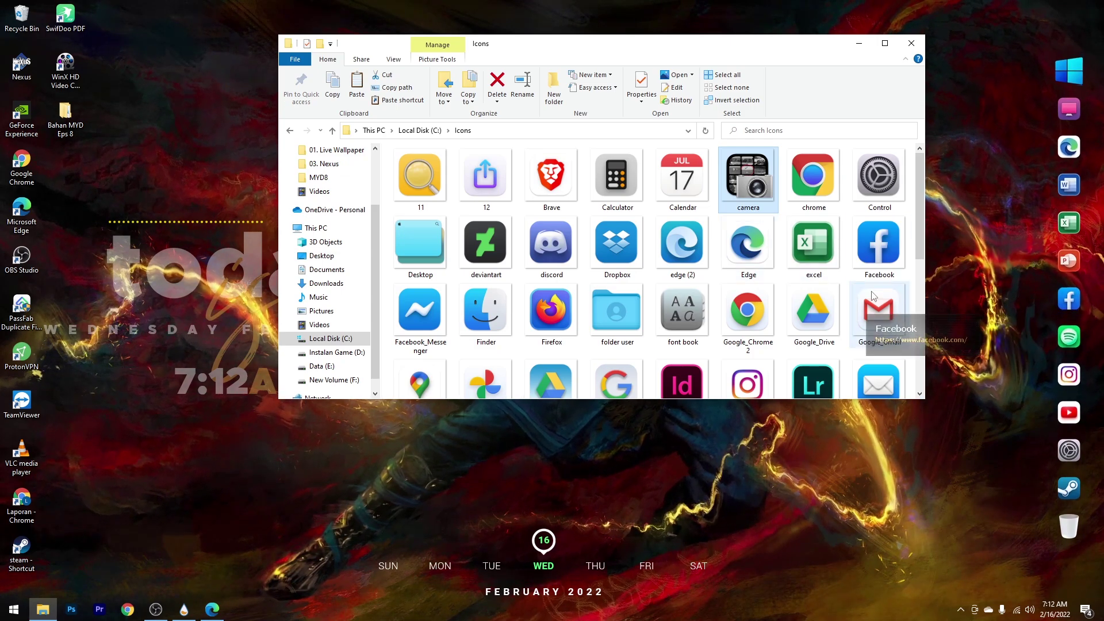
scroll(684, 276, down, 4)
scroll(689, 280, down, 1)
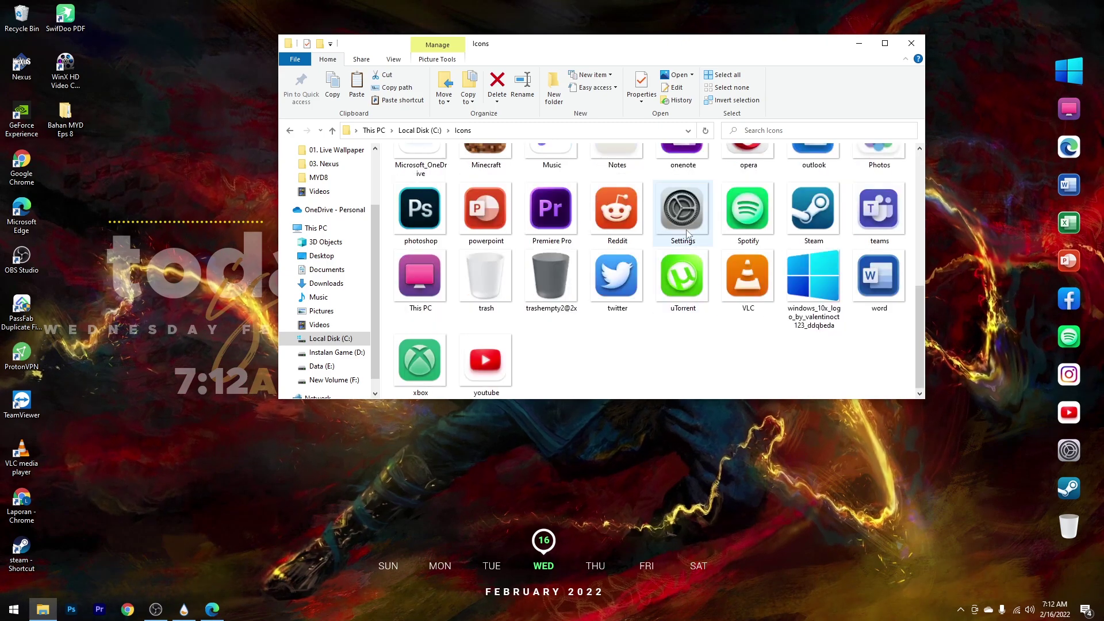
scroll(894, 182, up, 4)
drag(874, 183, 1068, 296)
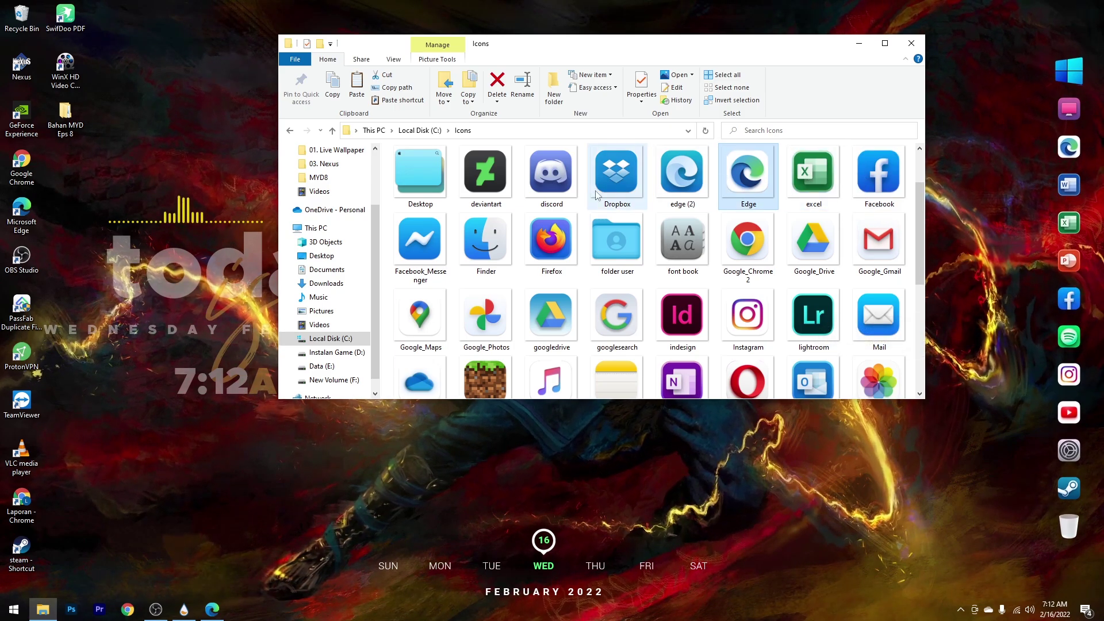
scroll(546, 211, down, 2)
scroll(539, 232, down, 2)
scroll(537, 248, up, 5)
click(912, 43)
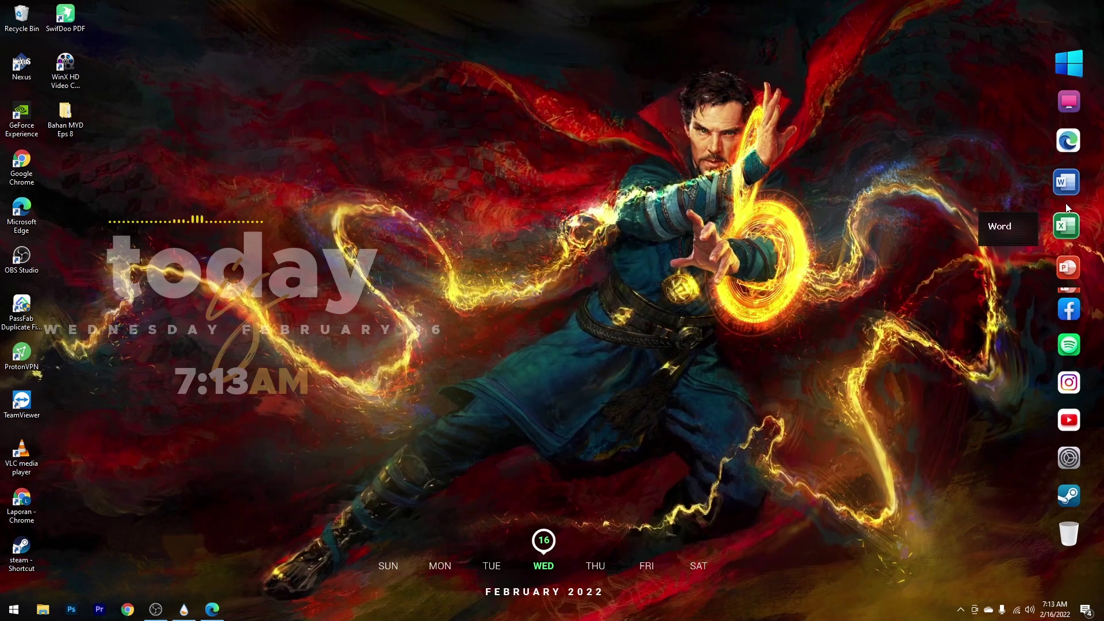
Step: Reduce the Nexus dock icon size to 38 pixels and apply the change
right_click(1066, 194)
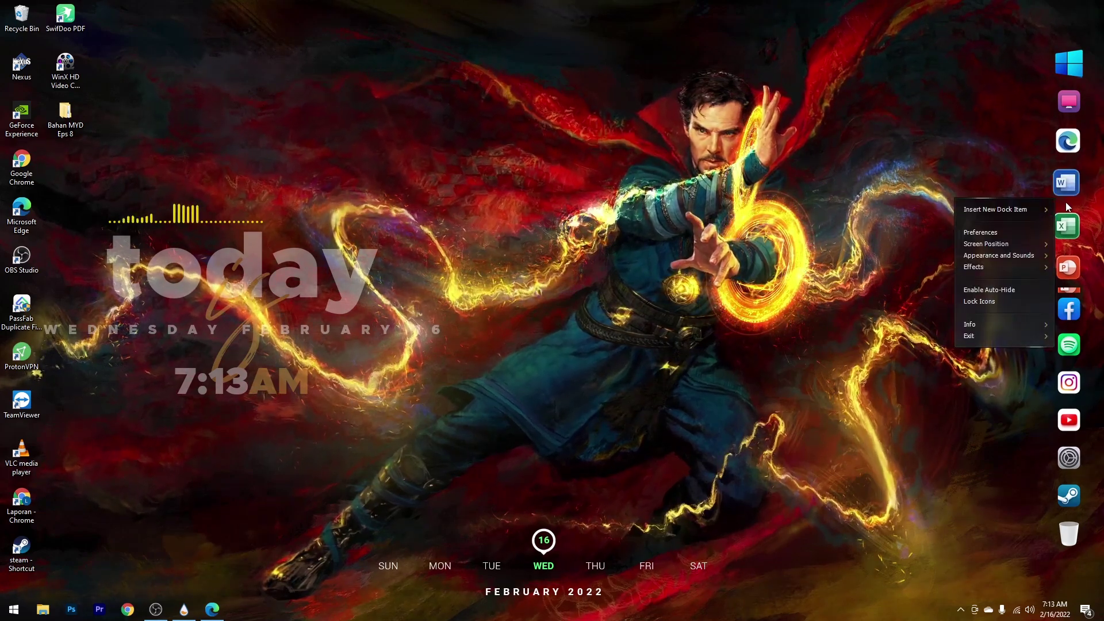
click(988, 230)
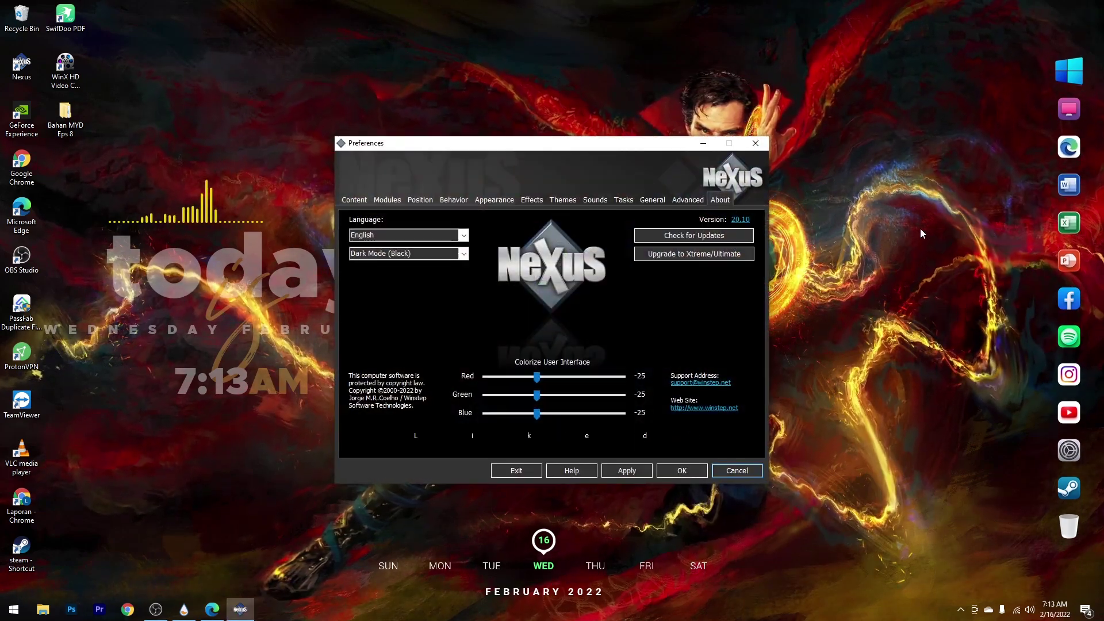
click(488, 201)
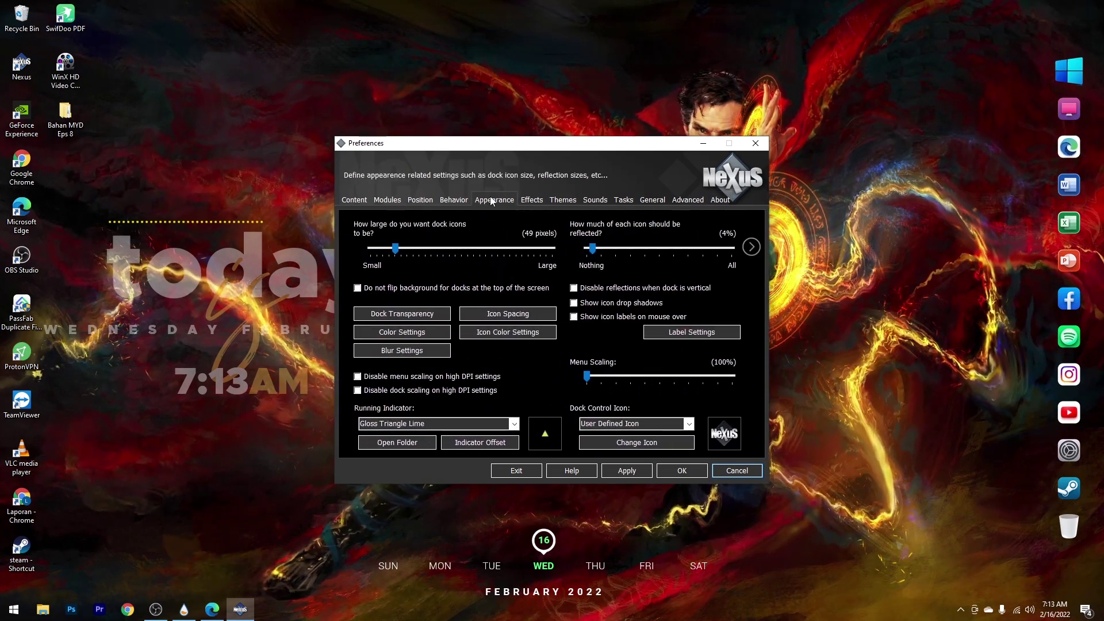
drag(395, 248, 392, 250)
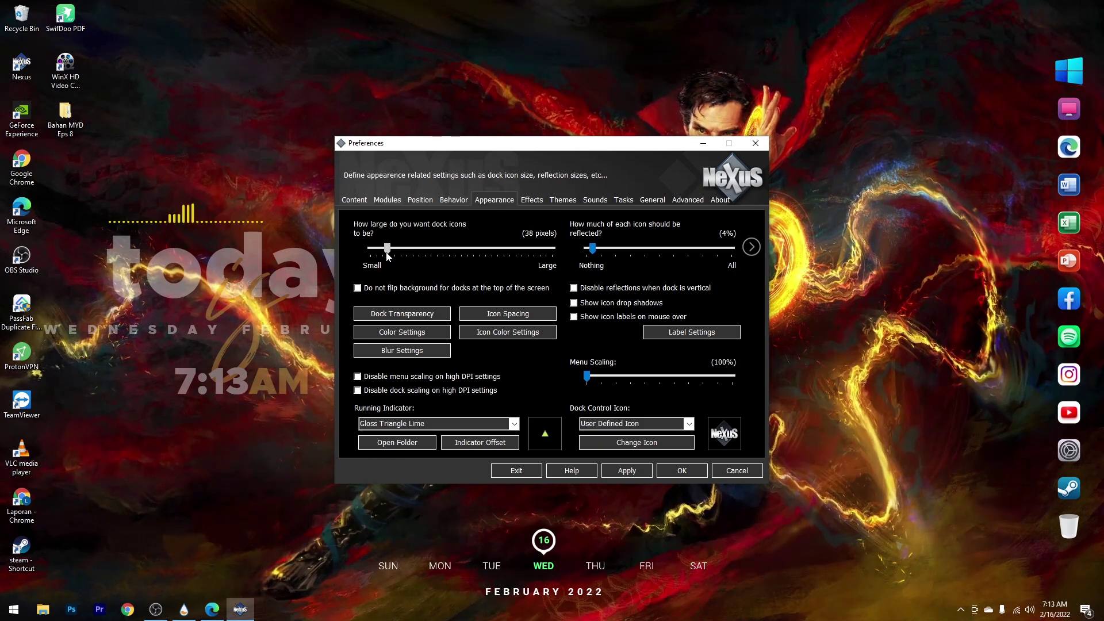
click(627, 471)
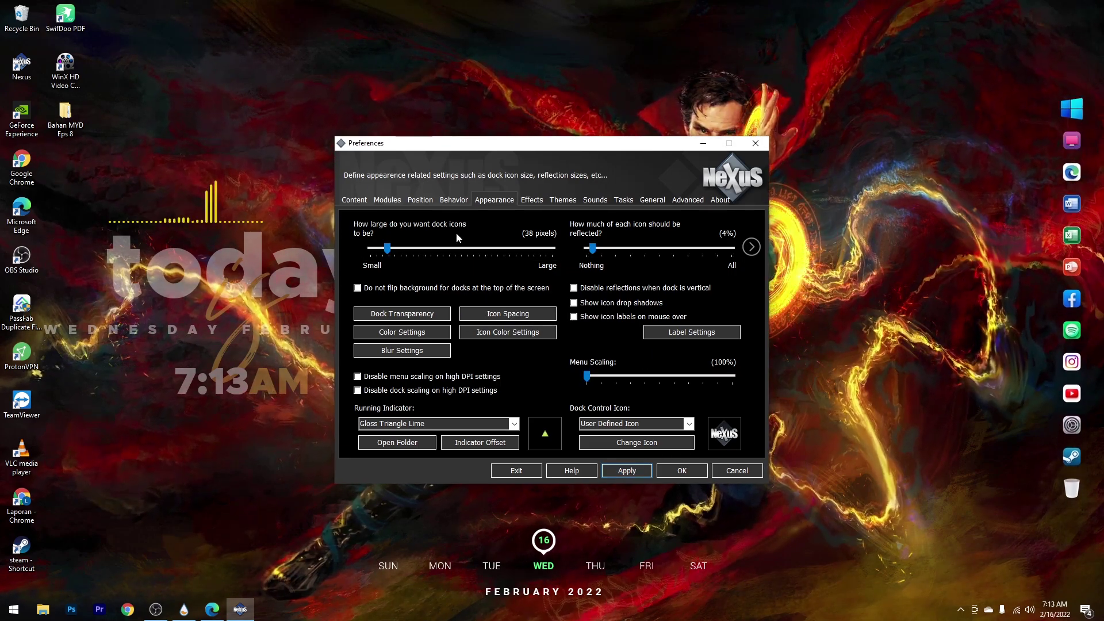
Step: Set the Nexus dock's mouseover effect to Magnify with a magnification size of 45 pixels and a span of 3 icons, then close the preferences
click(533, 200)
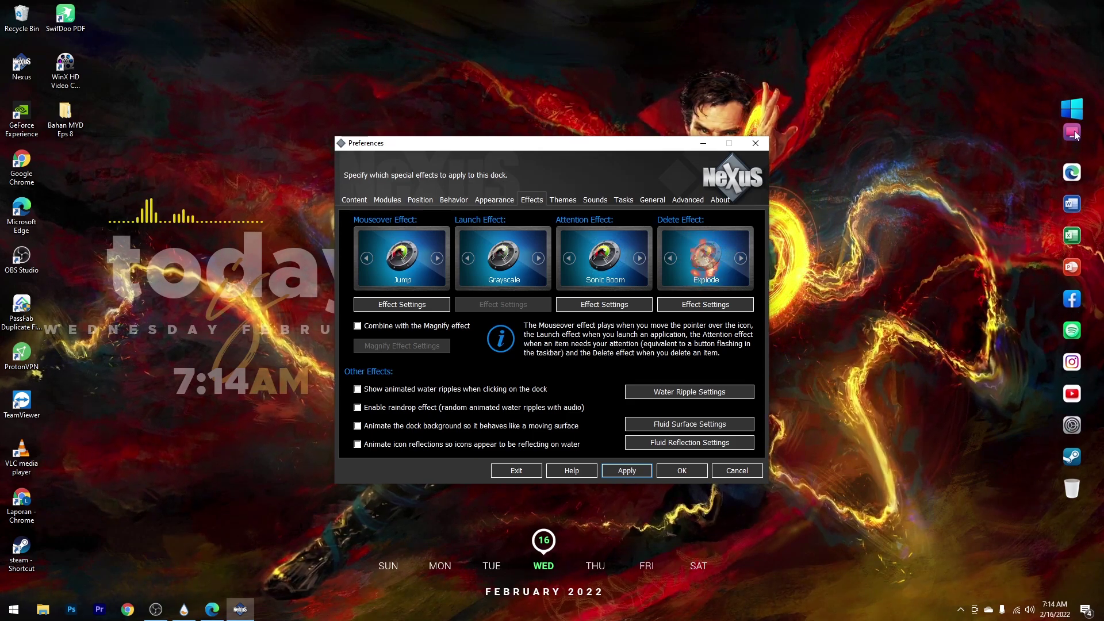
click(366, 259)
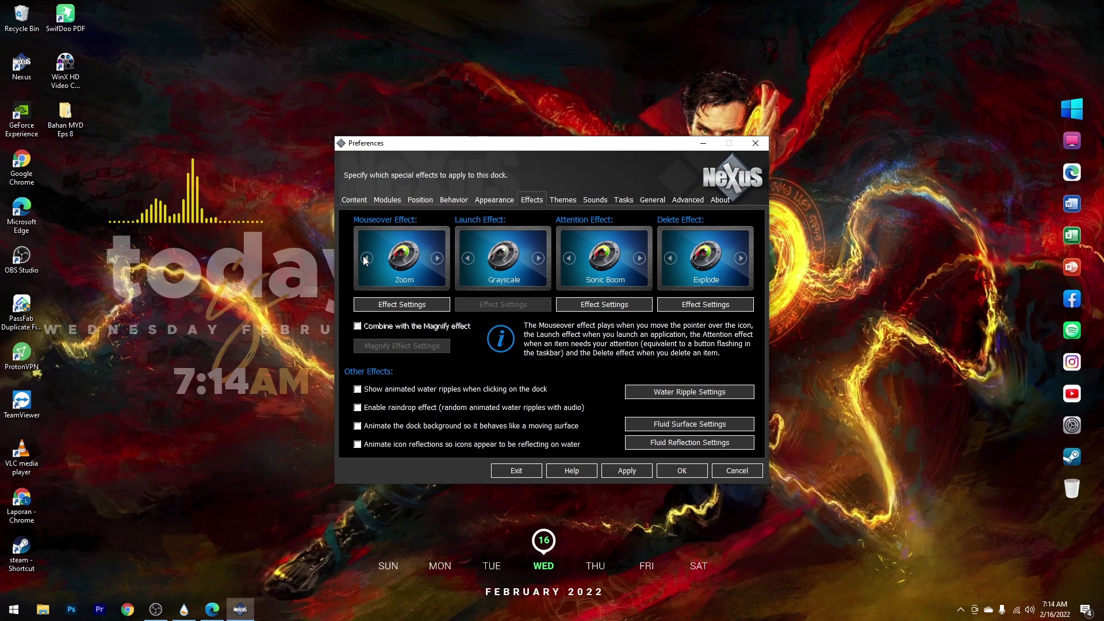
click(391, 309)
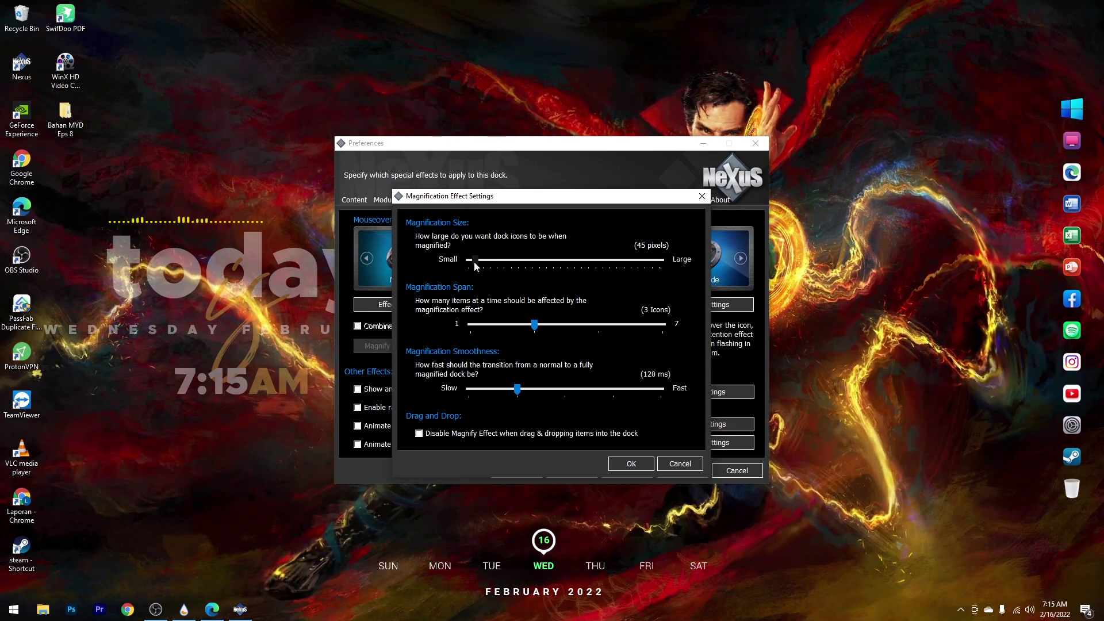
click(539, 329)
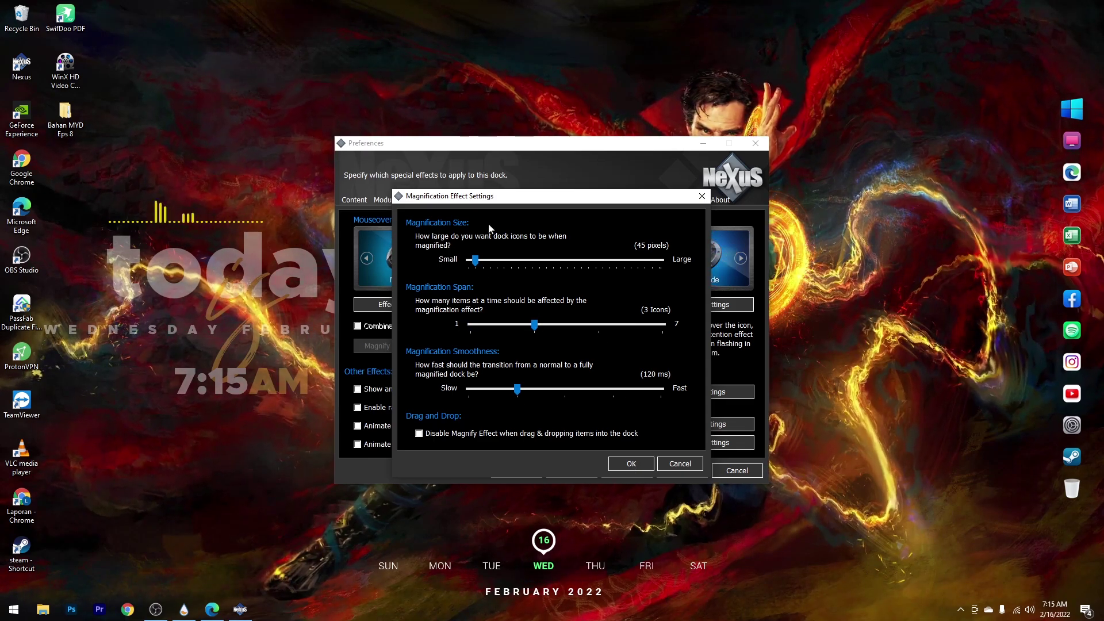
click(631, 465)
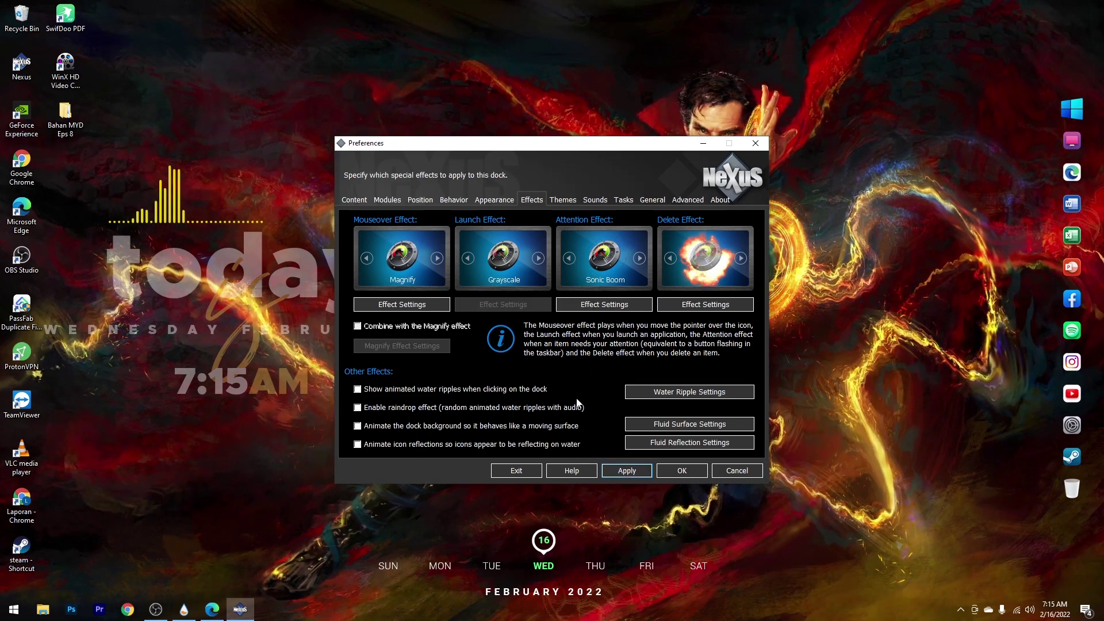
click(737, 470)
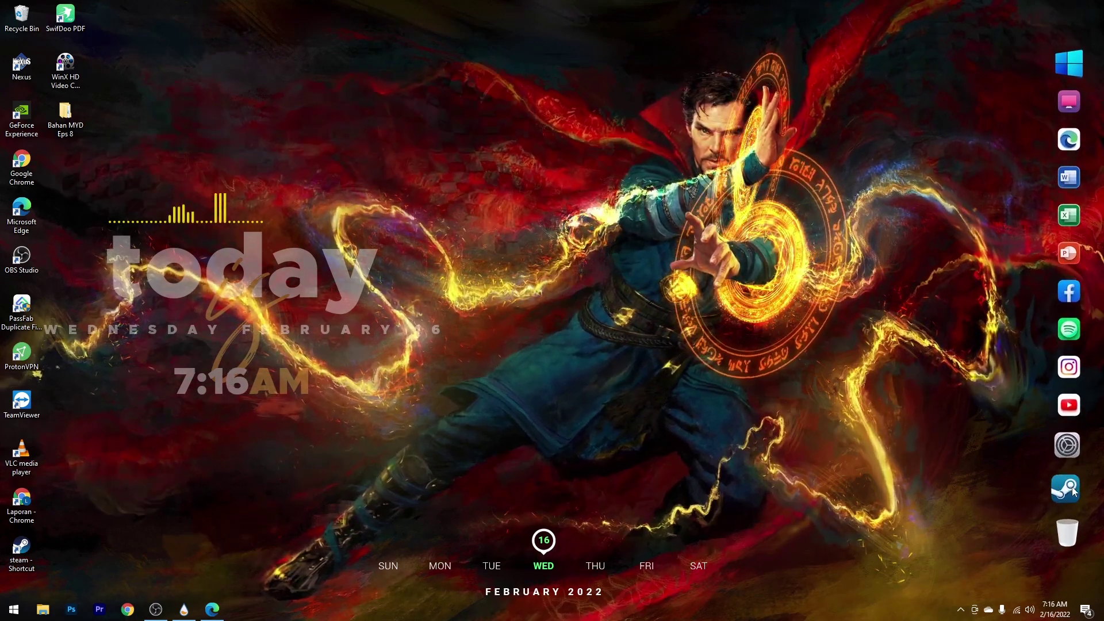
Step: Add the Adobe Photoshop 2021 shortcut from the Start menu's app list to the dock between Instagram and YouTube
click(14, 610)
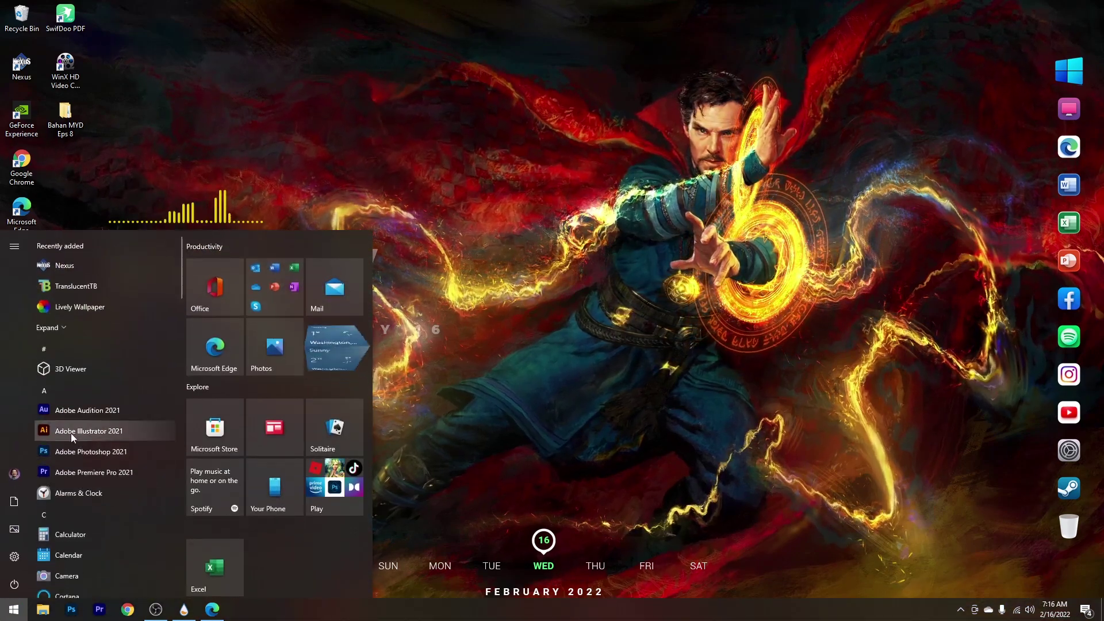
scroll(71, 433, down, 2)
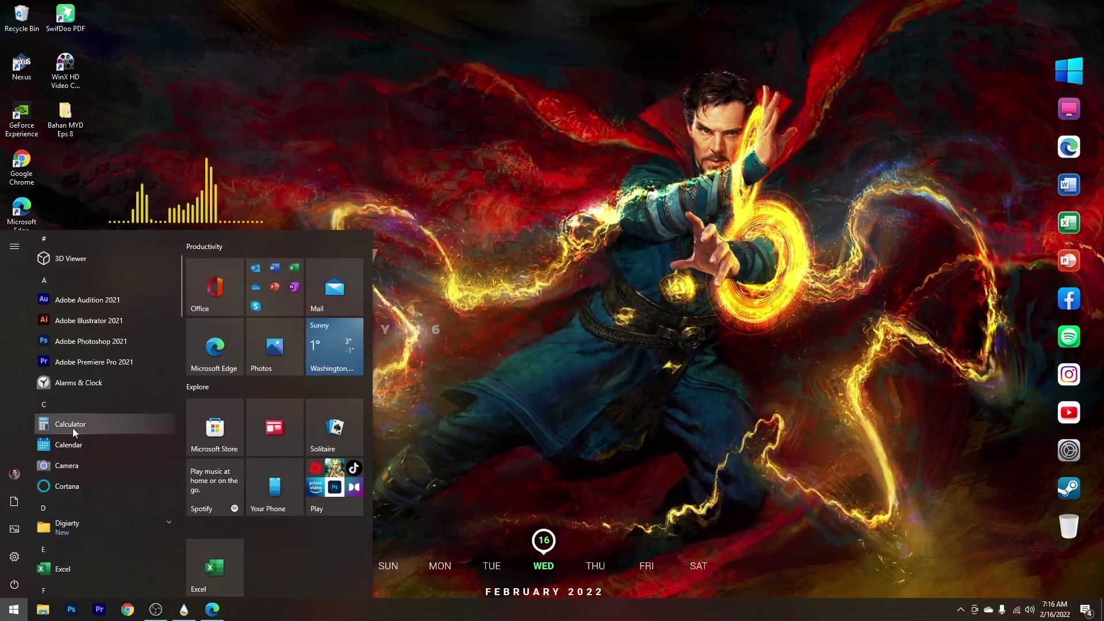
drag(84, 343, 1073, 409)
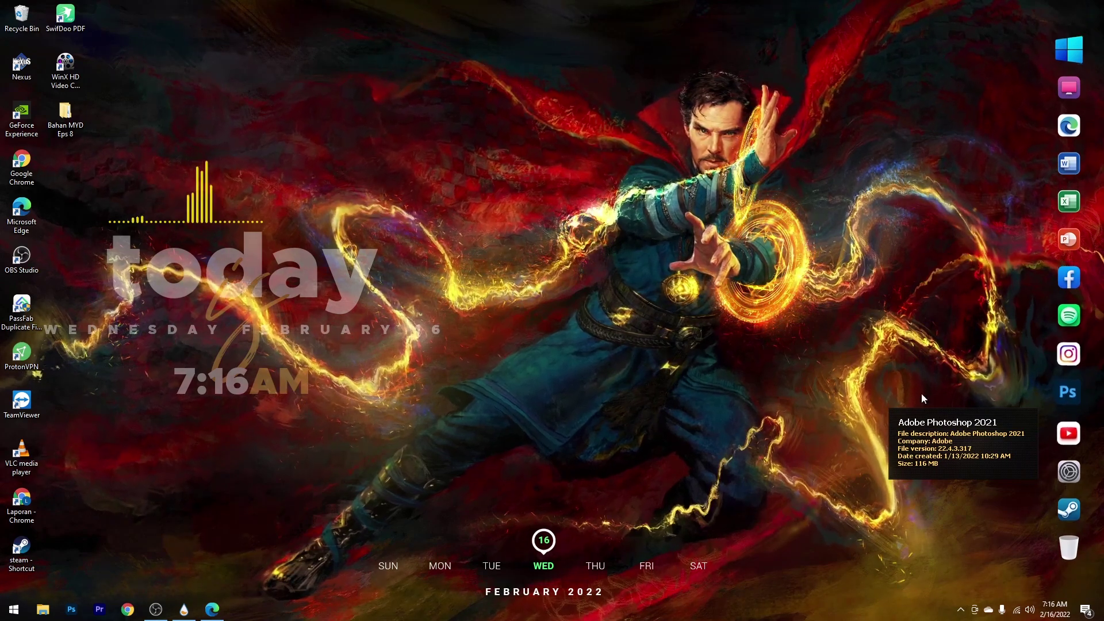
Step: Replace the dock's Photoshop icon with the photoshop image from the Icons folder on Local Disk (C:), then close the folder window
key(super+e)
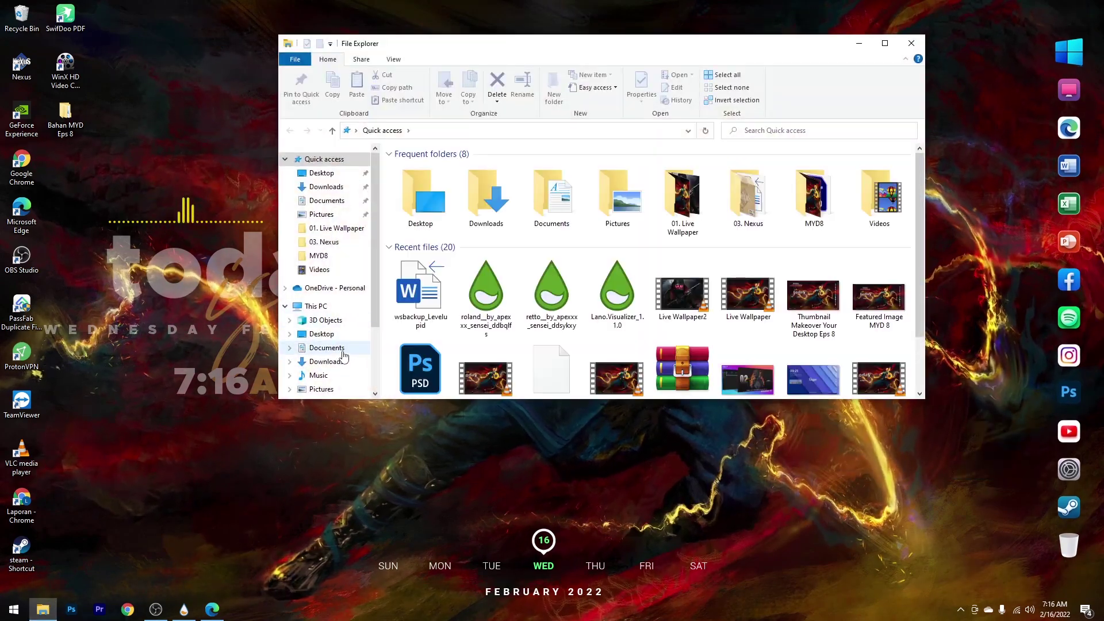
scroll(344, 352, down, 2)
click(344, 352)
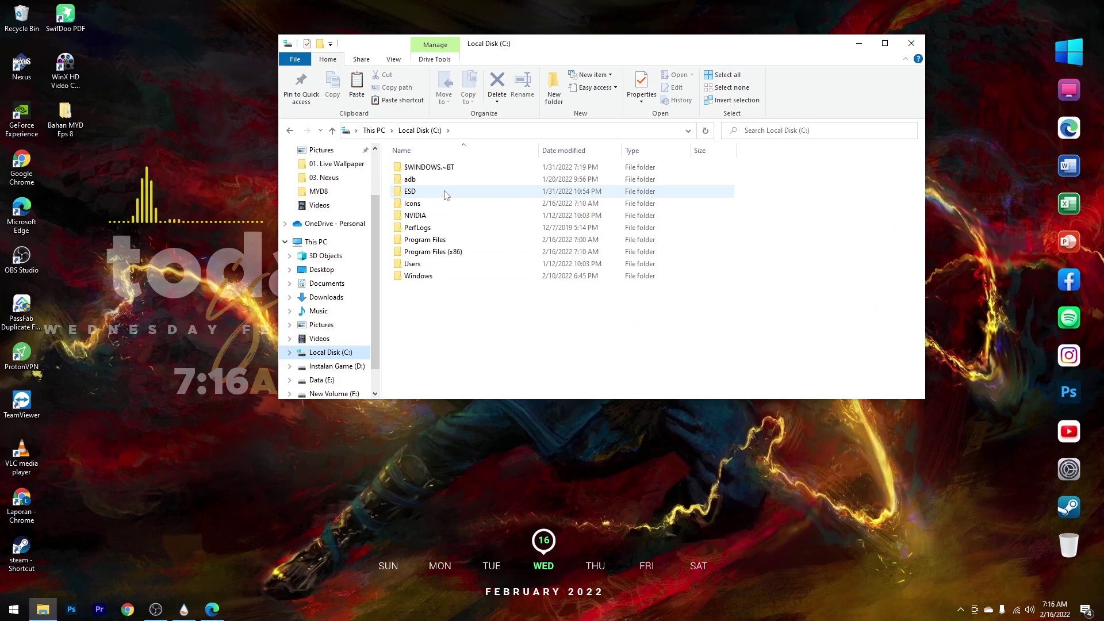
double_click(420, 205)
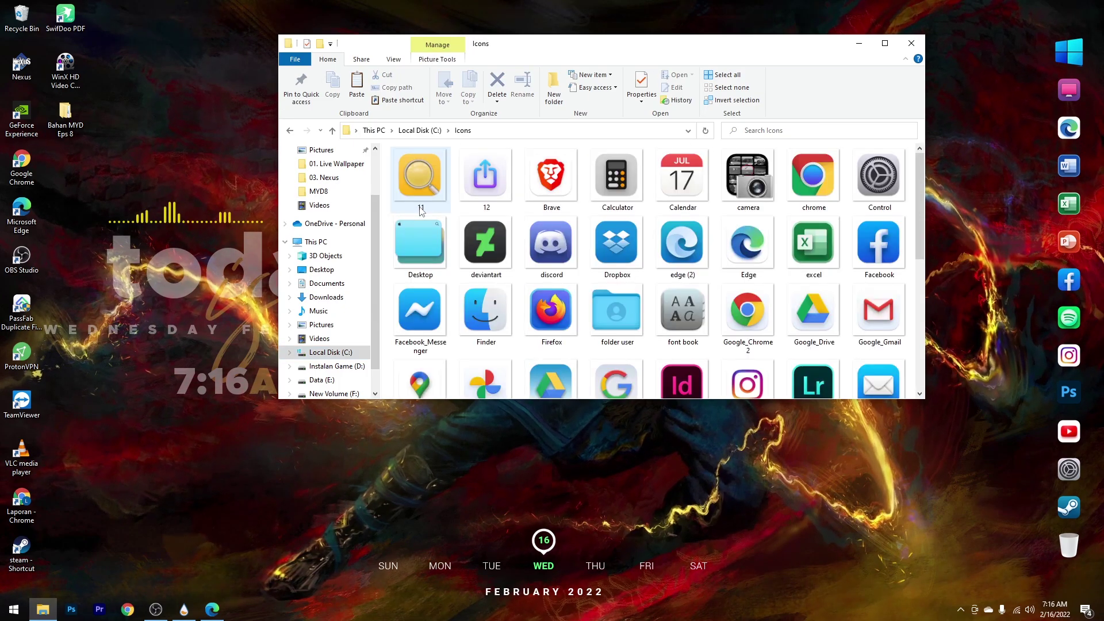
click(637, 240)
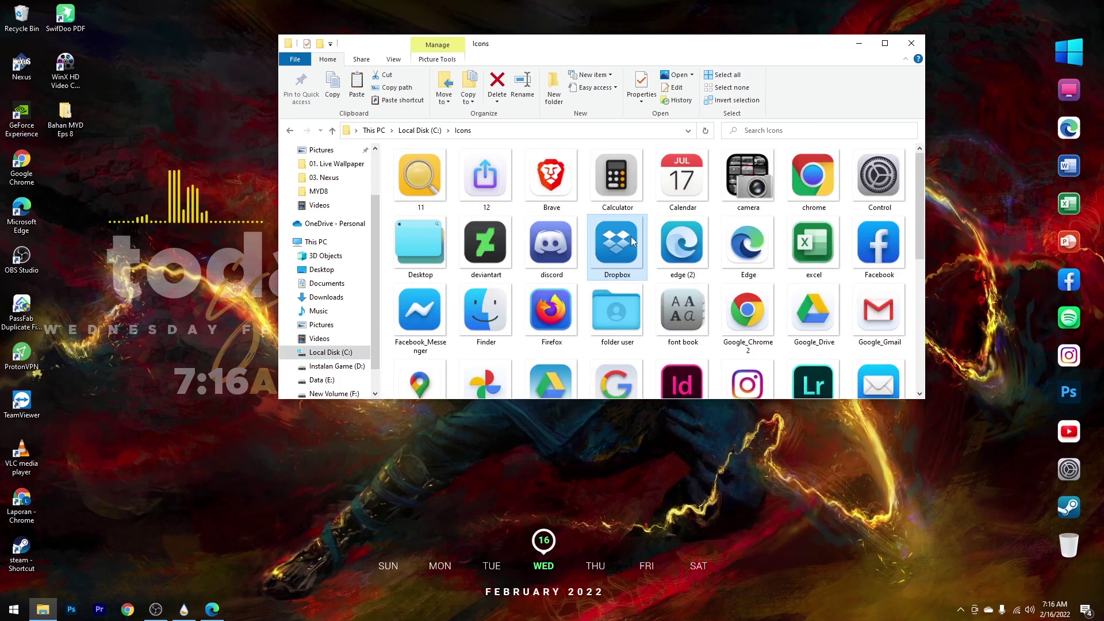
scroll(630, 237, down, 5)
click(427, 254)
drag(427, 254, 1068, 397)
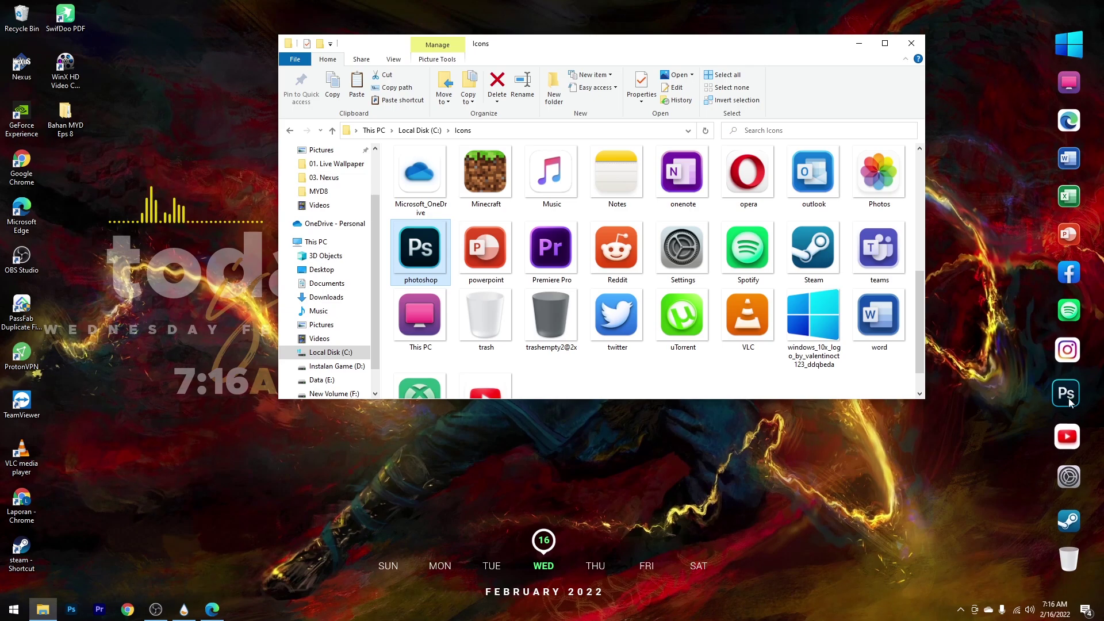
click(912, 43)
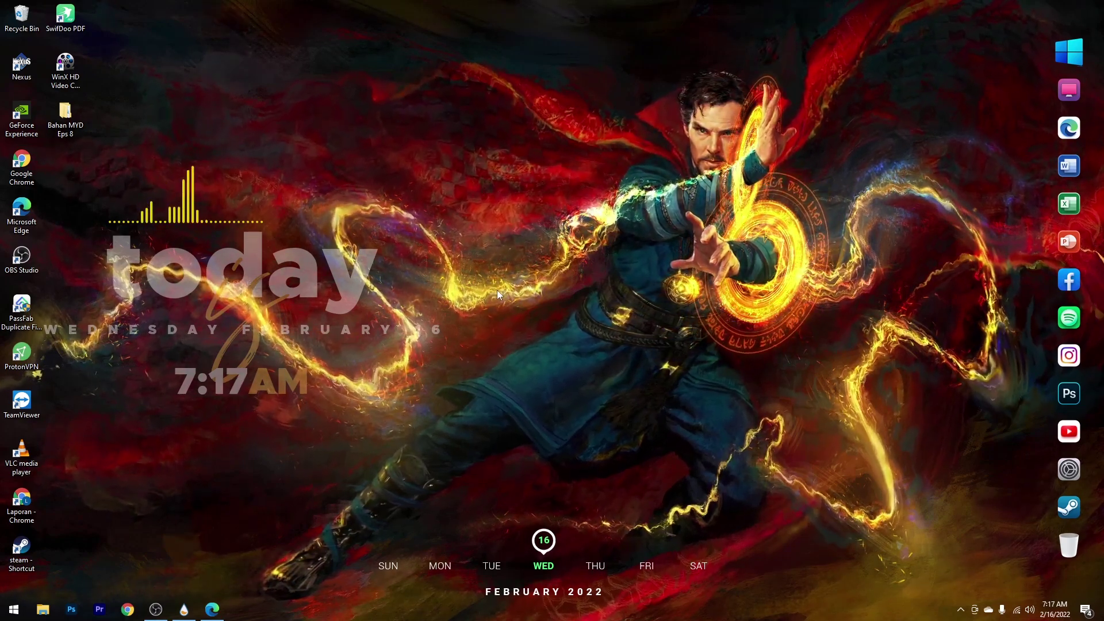
Step: Hide all the desktop icons
drag(158, 19, 4, 576)
right_click(371, 164)
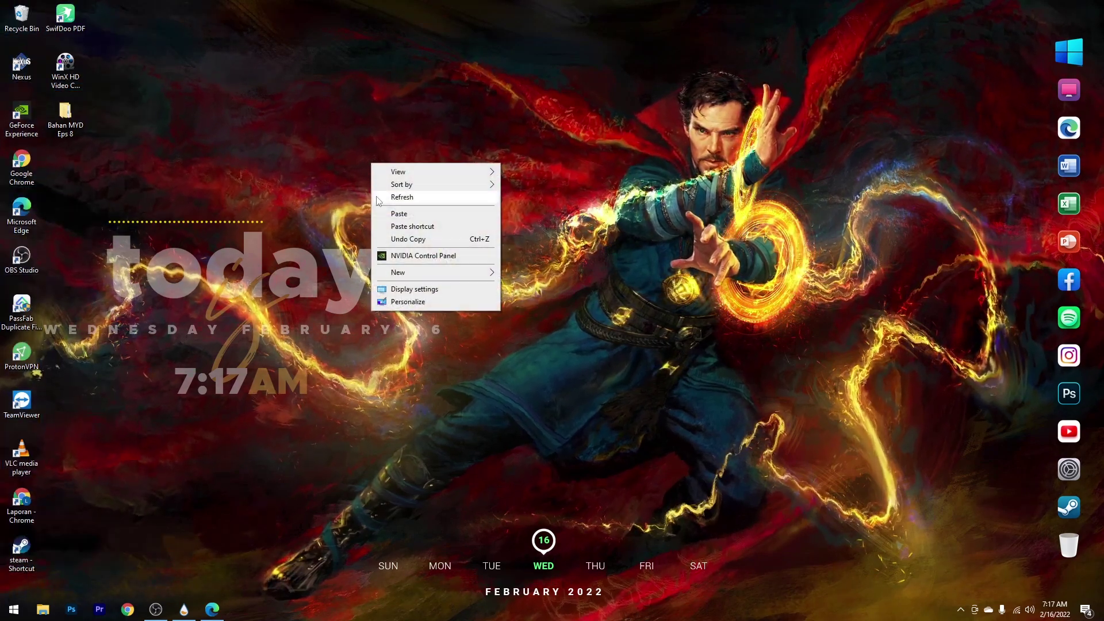
mouse_move(486, 173)
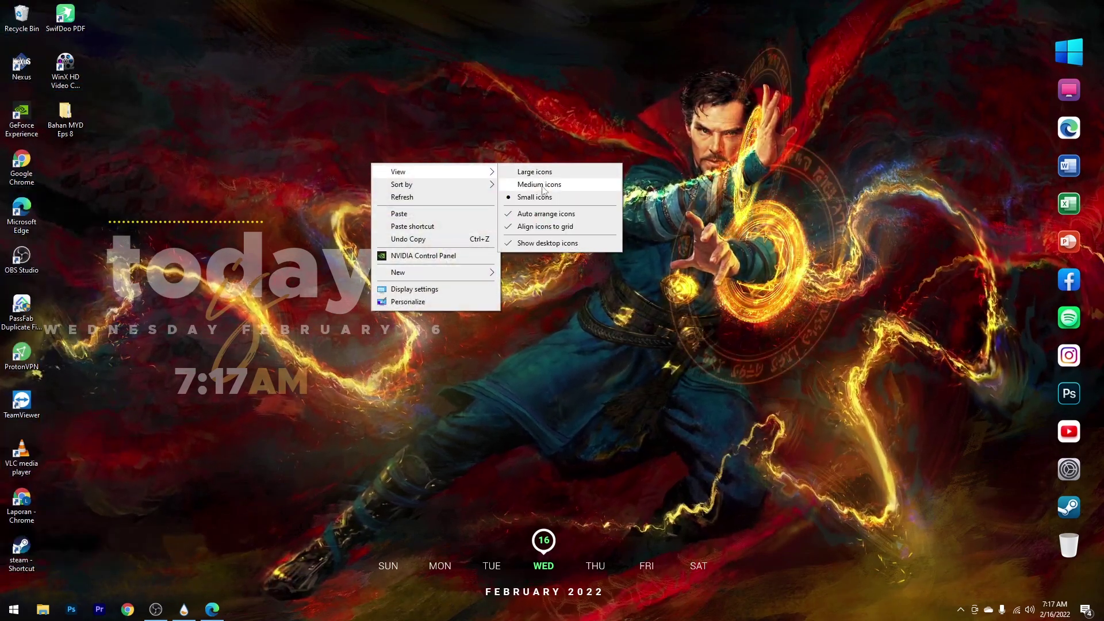
click(522, 243)
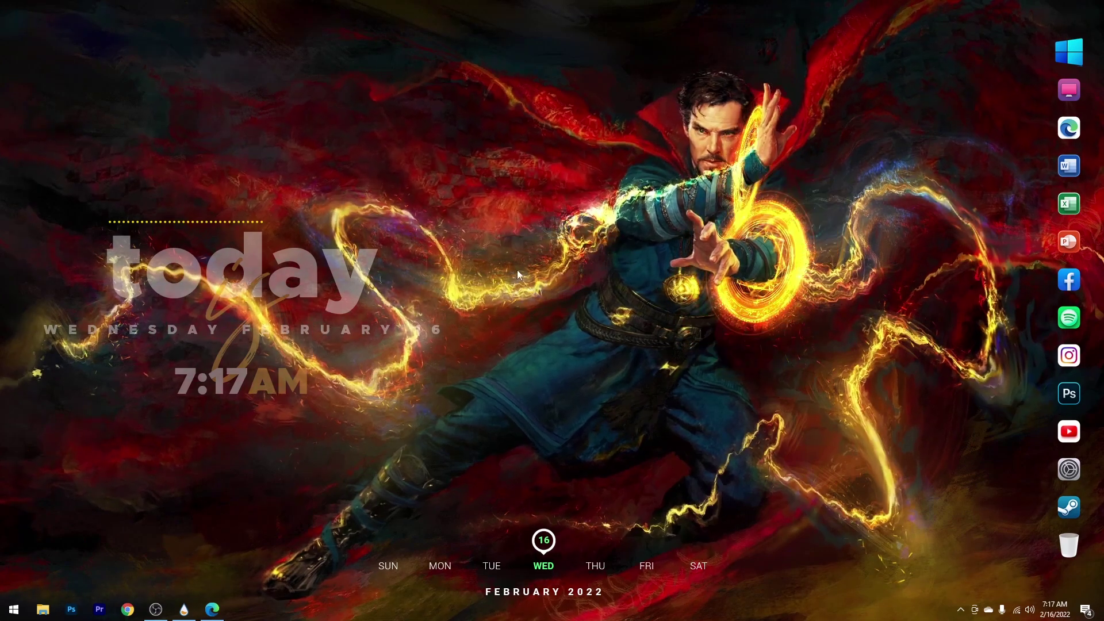